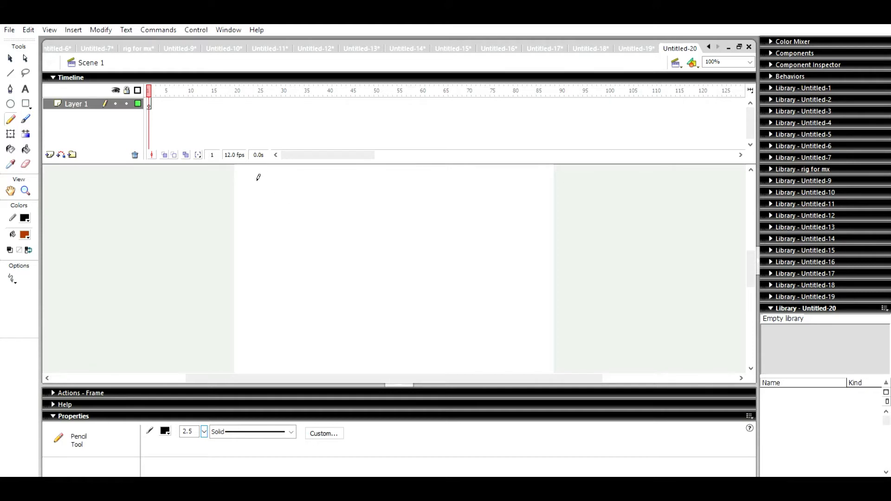
Handwrite the title "Keyframe" across the upper stage with the Pencil tool and add a few strokes below it.
{"action": "left_click_drag", "start_coordinate": [242, 188], "coordinate": [268, 272]}
{"action": "mouse_move", "coordinate": [286, 197]}
{"action": "left_mouse_down"}
{"action": "mouse_move", "coordinate": [277, 203]}
{"action": "mouse_move", "coordinate": [293, 241]}
{"action": "mouse_move", "coordinate": [306, 222]}
{"action": "mouse_move", "coordinate": [332, 241]}
{"action": "mouse_move", "coordinate": [357, 222]}
{"action": "mouse_move", "coordinate": [333, 261]}
{"action": "left_mouse_up"}
{"action": "left_click_drag", "start_coordinate": [396, 185], "coordinate": [377, 246]}
{"action": "mouse_move", "coordinate": [356, 207]}
{"action": "left_mouse_down"}
{"action": "mouse_move", "coordinate": [412, 200]}
{"action": "mouse_move", "coordinate": [410, 235]}
{"action": "mouse_move", "coordinate": [426, 212]}
{"action": "mouse_move", "coordinate": [434, 232]}
{"action": "mouse_move", "coordinate": [451, 211]}
{"action": "mouse_move", "coordinate": [476, 226]}
{"action": "mouse_move", "coordinate": [485, 215]}
{"action": "mouse_move", "coordinate": [499, 248]}
{"action": "left_mouse_up"}
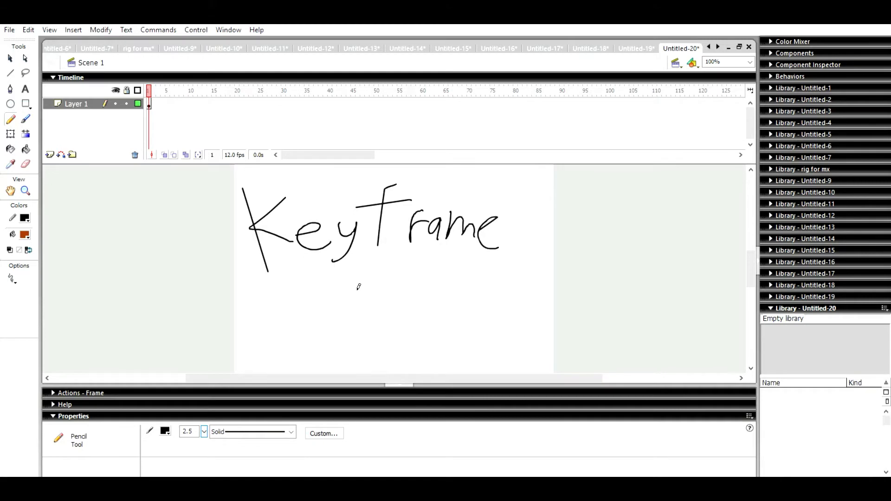
{"action": "mouse_move", "coordinate": [326, 303]}
{"action": "left_mouse_down"}
{"action": "mouse_move", "coordinate": [354, 265]}
{"action": "mouse_move", "coordinate": [374, 275]}
{"action": "mouse_move", "coordinate": [380, 306]}
{"action": "mouse_move", "coordinate": [400, 284]}
{"action": "mouse_move", "coordinate": [380, 305]}
{"action": "left_mouse_up"}
{"action": "mouse_move", "coordinate": [410, 279]}
{"action": "left_mouse_down"}
{"action": "mouse_move", "coordinate": [410, 309]}
{"action": "mouse_move", "coordinate": [444, 269]}
{"action": "mouse_move", "coordinate": [443, 279]}
{"action": "left_mouse_up"}
Undo all the handwritten pencil strokes to clear the stage.
{"action": "key", "text": "ctrl+z"}
{"action": "key", "text": "ctrl+z"}
{"action": "key", "text": "ctrl+z"}
{"action": "key", "text": "ctrl+z"}
{"action": "key", "text": "ctrl+z"}
{"action": "key", "text": "ctrl+z"}
{"action": "key", "text": "ctrl+z"}
{"action": "key", "text": "ctrl+z"}
{"action": "key", "text": "ctrl+z"}
{"action": "key", "text": "ctrl+z"}
{"action": "key", "text": "ctrl+z"}
{"action": "key", "text": "ctrl+z"}
{"action": "key", "text": "ctrl+z"}
{"action": "key", "text": "ctrl+z"}
{"action": "key", "text": "ctrl+z"}
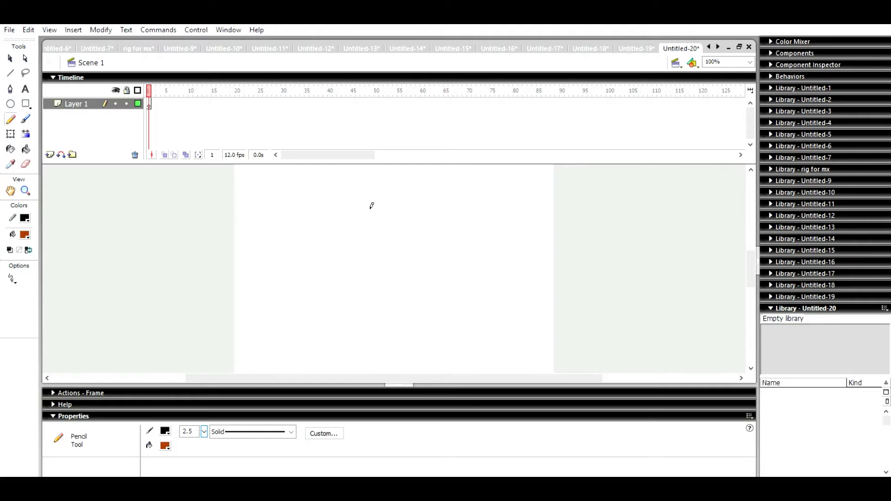
Draw a round character with a simple face, arms and legs on frame 1, and fill its body with blue.
{"action": "mouse_move", "coordinate": [382, 202]}
{"action": "left_mouse_down"}
{"action": "mouse_move", "coordinate": [348, 277]}
{"action": "mouse_move", "coordinate": [395, 266]}
{"action": "mouse_move", "coordinate": [407, 236]}
{"action": "mouse_move", "coordinate": [386, 202]}
{"action": "left_mouse_up"}
{"action": "left_click", "coordinate": [21, 234]}
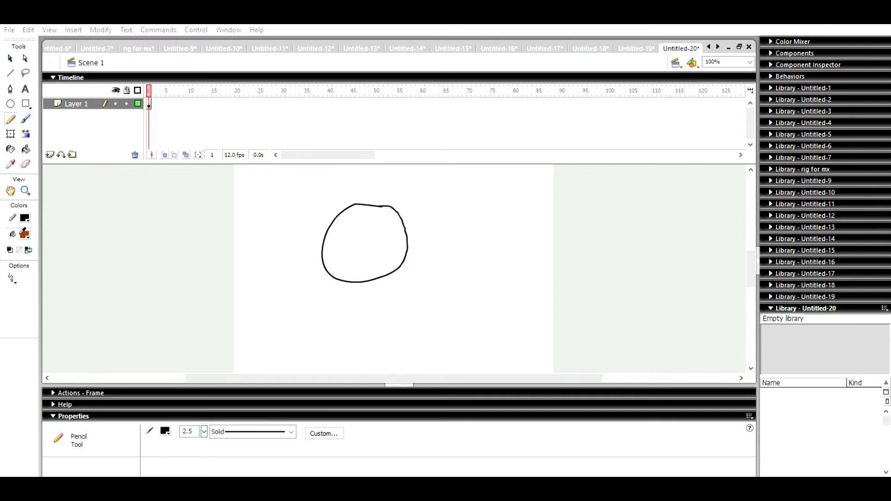
{"action": "left_click", "coordinate": [32, 282]}
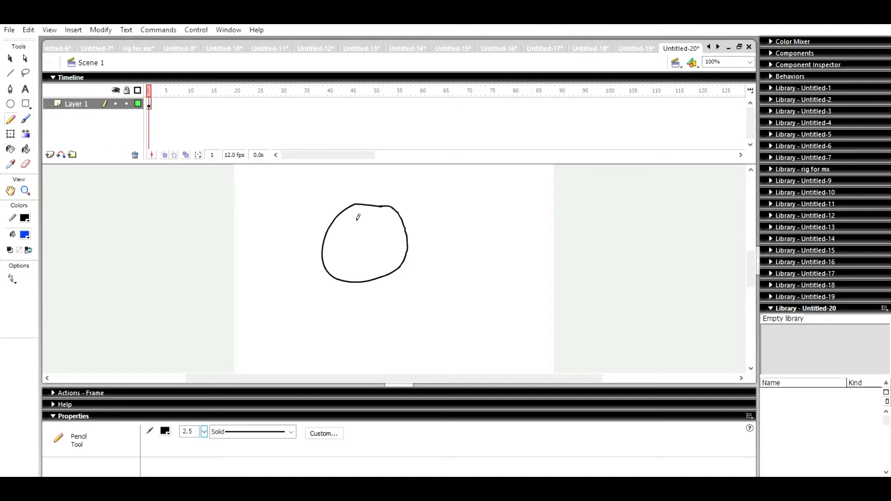
{"action": "mouse_move", "coordinate": [358, 222]}
{"action": "left_mouse_down"}
{"action": "mouse_move", "coordinate": [358, 235]}
{"action": "mouse_move", "coordinate": [374, 243]}
{"action": "left_mouse_up"}
{"action": "left_click_drag", "start_coordinate": [383, 277], "coordinate": [428, 277]}
{"action": "left_click_drag", "start_coordinate": [328, 248], "coordinate": [353, 296]}
{"action": "left_click_drag", "start_coordinate": [389, 252], "coordinate": [364, 296]}
{"action": "mouse_move", "coordinate": [354, 260]}
{"action": "left_mouse_down"}
{"action": "mouse_move", "coordinate": [369, 260]}
{"action": "mouse_move", "coordinate": [299, 293]}
{"action": "mouse_move", "coordinate": [294, 280]}
{"action": "left_mouse_up"}
{"action": "key", "text": "k"}
{"action": "left_click", "coordinate": [362, 263]}
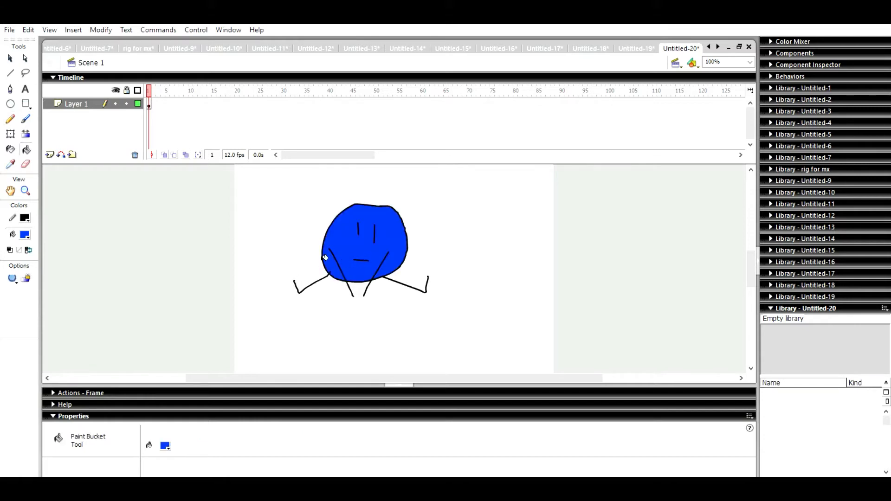
Add a blank keyframe at frame 2 and turn on onion skinning.
{"action": "key", "text": "y"}
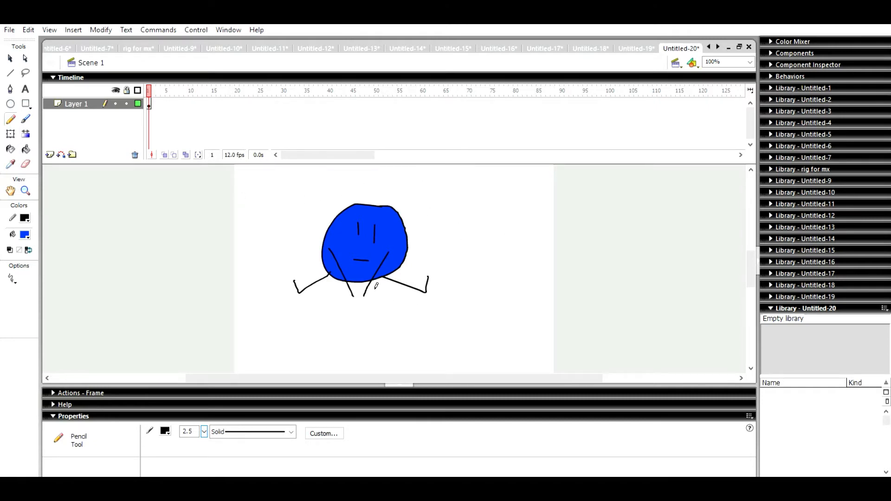
{"action": "key", "text": "F7"}
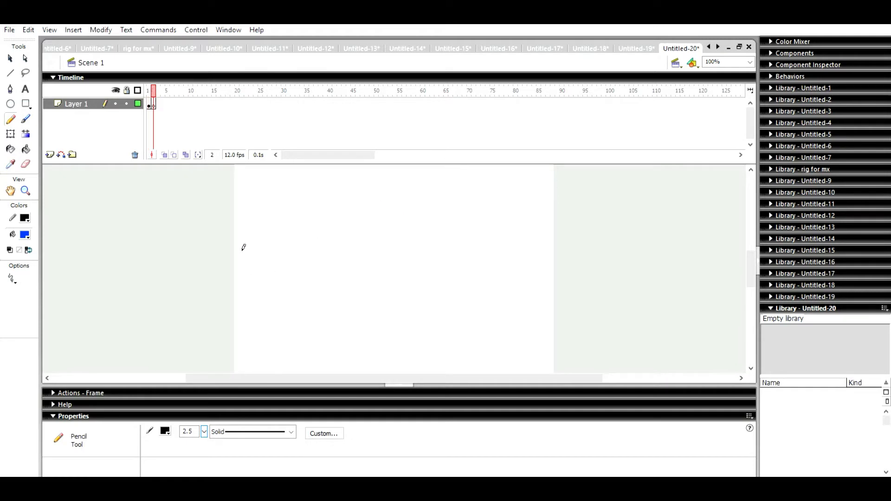
{"action": "left_click", "coordinate": [165, 154]}
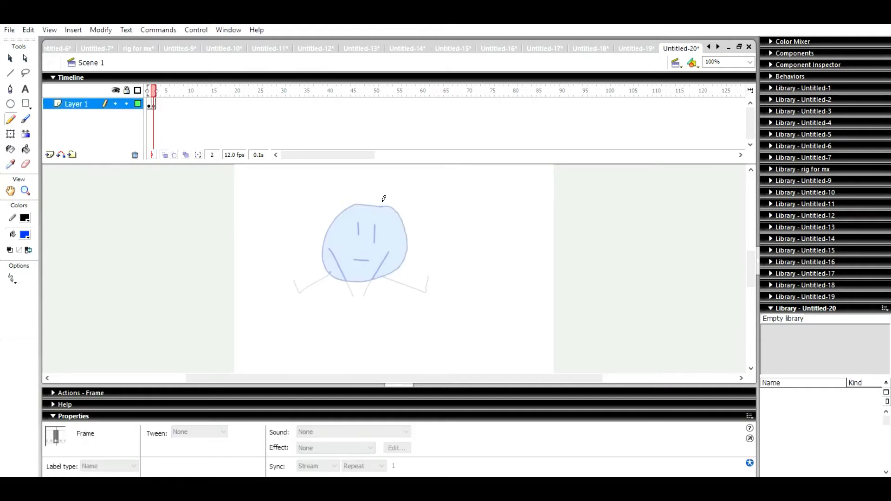
Draw the character's second pose over the onion skin on frame 2, with one arm bent outward, and fill its body blue.
{"action": "mouse_move", "coordinate": [383, 205]}
{"action": "left_mouse_down"}
{"action": "mouse_move", "coordinate": [349, 207]}
{"action": "mouse_move", "coordinate": [324, 239]}
{"action": "mouse_move", "coordinate": [341, 272]}
{"action": "mouse_move", "coordinate": [396, 265]}
{"action": "mouse_move", "coordinate": [403, 208]}
{"action": "mouse_move", "coordinate": [379, 205]}
{"action": "mouse_move", "coordinate": [360, 240]}
{"action": "mouse_move", "coordinate": [433, 229]}
{"action": "mouse_move", "coordinate": [404, 255]}
{"action": "mouse_move", "coordinate": [405, 237]}
{"action": "left_mouse_up"}
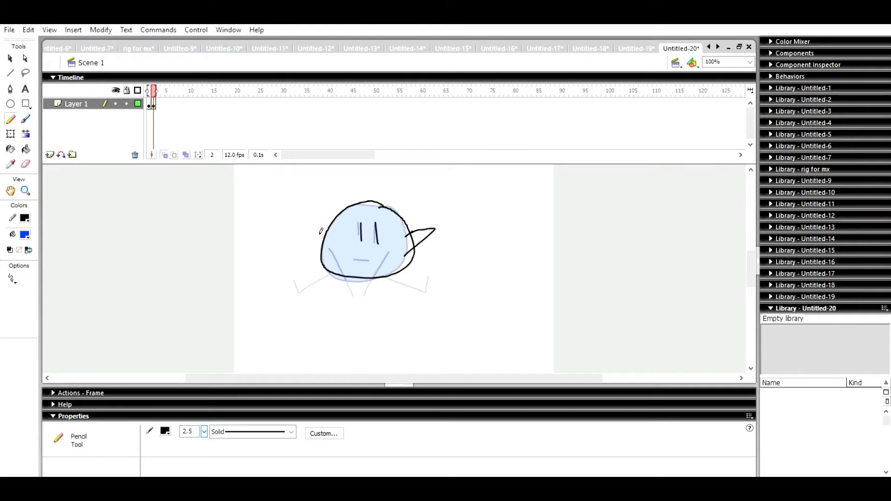
{"action": "left_click_drag", "start_coordinate": [323, 239], "coordinate": [358, 294]}
{"action": "mouse_move", "coordinate": [351, 259]}
{"action": "left_mouse_down"}
{"action": "mouse_move", "coordinate": [372, 262]}
{"action": "mouse_move", "coordinate": [296, 292]}
{"action": "mouse_move", "coordinate": [287, 285]}
{"action": "left_mouse_up"}
{"action": "mouse_move", "coordinate": [389, 276]}
{"action": "left_mouse_down"}
{"action": "mouse_move", "coordinate": [417, 299]}
{"action": "mouse_move", "coordinate": [427, 278]}
{"action": "left_mouse_up"}
{"action": "key", "text": "k"}
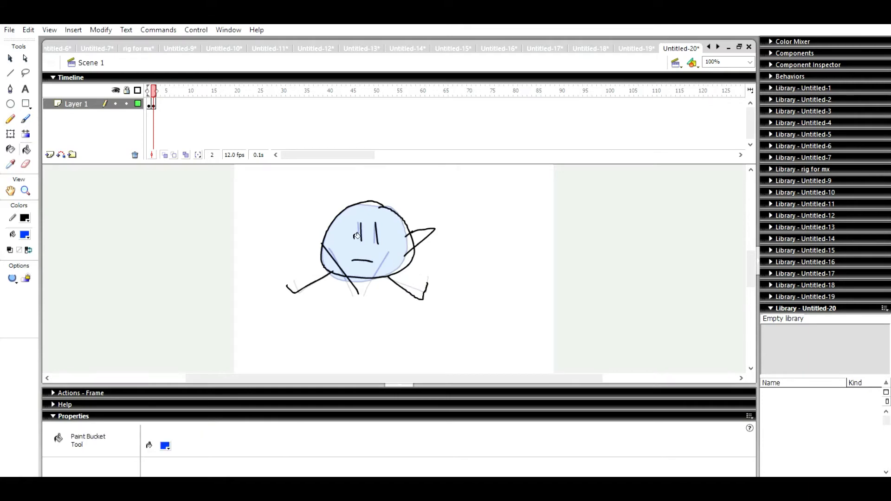
{"action": "left_click", "coordinate": [356, 236]}
{"action": "left_click", "coordinate": [330, 261]}
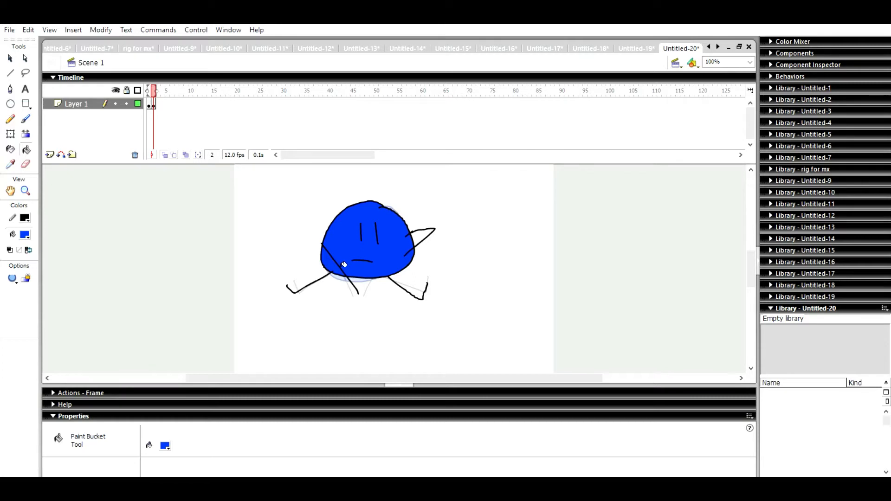
Add a blank keyframe at frame 3 and draw the character's third pose with a raised arm and an open triangular mouth.
{"action": "left_click", "coordinate": [9, 117]}
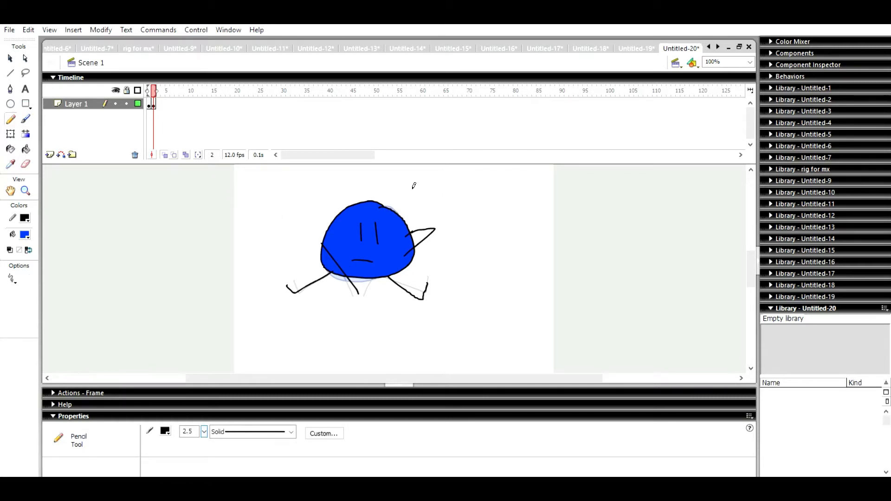
{"action": "key", "text": "F7"}
{"action": "mouse_move", "coordinate": [387, 202]}
{"action": "left_mouse_down"}
{"action": "mouse_move", "coordinate": [345, 209]}
{"action": "mouse_move", "coordinate": [327, 237]}
{"action": "mouse_move", "coordinate": [337, 265]}
{"action": "mouse_move", "coordinate": [380, 270]}
{"action": "mouse_move", "coordinate": [414, 234]}
{"action": "mouse_move", "coordinate": [395, 195]}
{"action": "mouse_move", "coordinate": [379, 198]}
{"action": "mouse_move", "coordinate": [359, 233]}
{"action": "mouse_move", "coordinate": [364, 213]}
{"action": "left_mouse_up"}
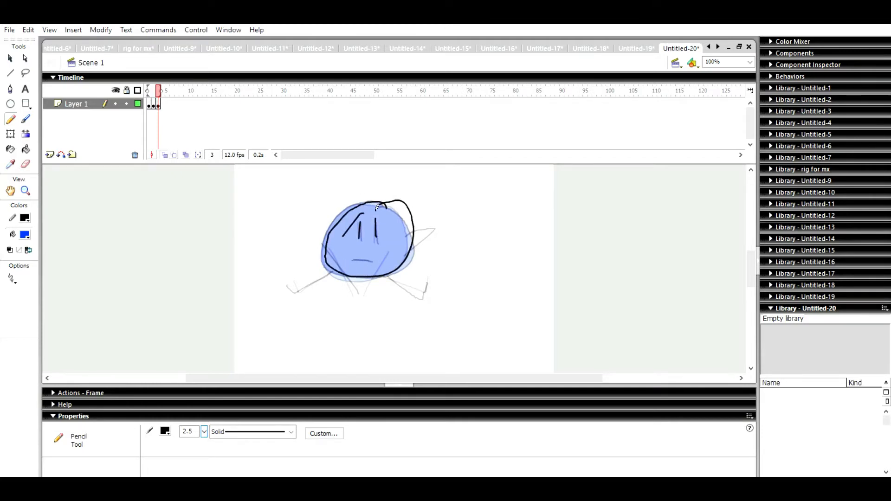
{"action": "mouse_move", "coordinate": [353, 248]}
{"action": "left_mouse_down"}
{"action": "mouse_move", "coordinate": [383, 246]}
{"action": "mouse_move", "coordinate": [371, 263]}
{"action": "mouse_move", "coordinate": [355, 249]}
{"action": "left_mouse_up"}
{"action": "left_click_drag", "start_coordinate": [410, 239], "coordinate": [427, 207]}
{"action": "left_click_drag", "start_coordinate": [340, 269], "coordinate": [286, 282]}
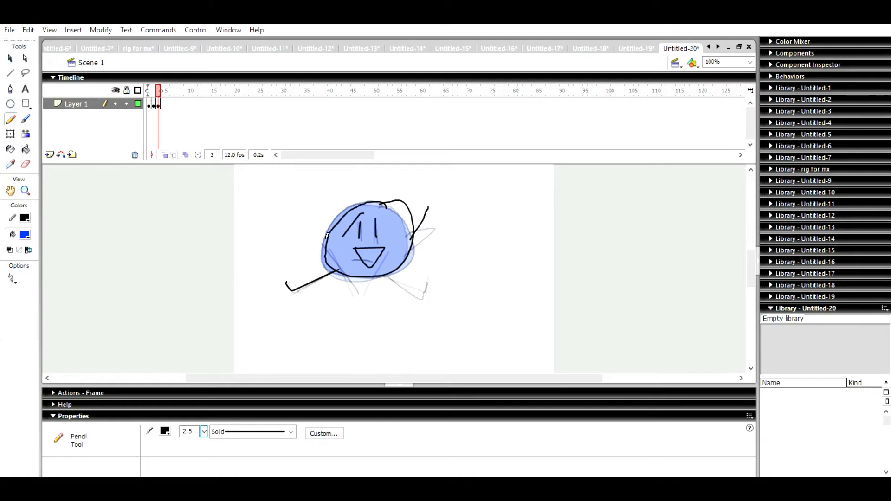
{"action": "mouse_move", "coordinate": [327, 242]}
{"action": "left_mouse_down"}
{"action": "mouse_move", "coordinate": [310, 263]}
{"action": "mouse_move", "coordinate": [316, 286]}
{"action": "left_mouse_up"}
{"action": "mouse_move", "coordinate": [386, 271]}
{"action": "left_mouse_down"}
{"action": "mouse_move", "coordinate": [414, 292]}
{"action": "mouse_move", "coordinate": [421, 274]}
{"action": "left_mouse_up"}
Fill the frame 3 character's body with blue and its mouth with black.
{"action": "key", "text": "k"}
{"action": "left_click", "coordinate": [347, 255]}
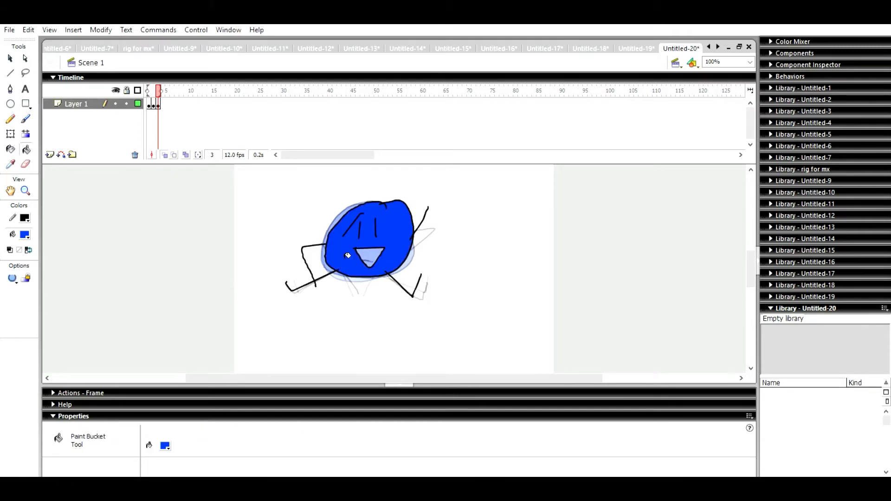
{"action": "left_click", "coordinate": [21, 230]}
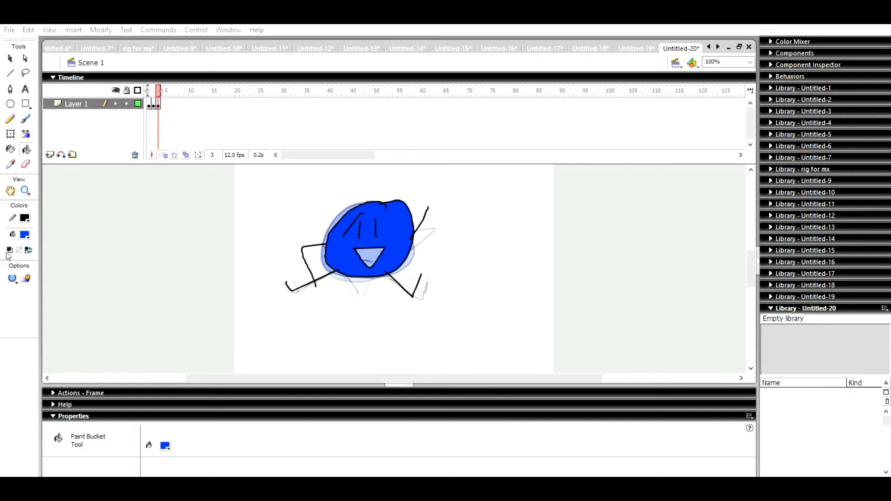
{"action": "left_click", "coordinate": [7, 255]}
{"action": "left_click", "coordinate": [370, 254]}
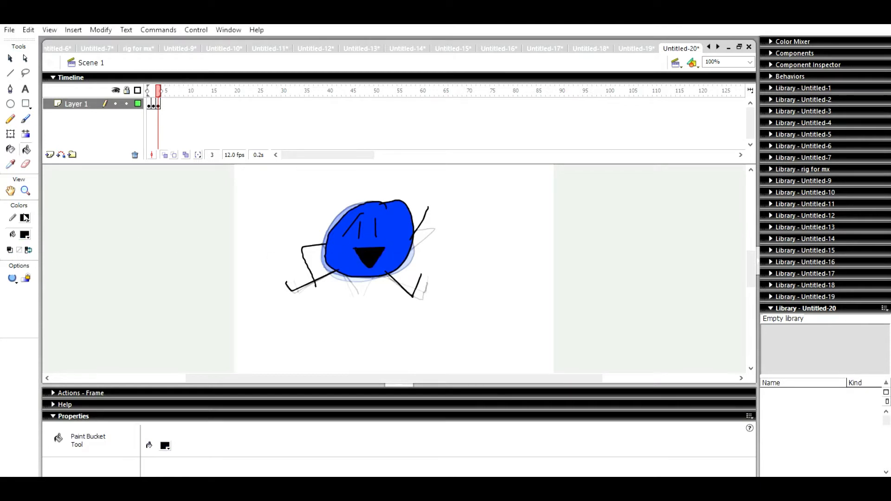
Return to frame 1 and play the three-frame animation.
{"action": "left_click", "coordinate": [11, 119]}
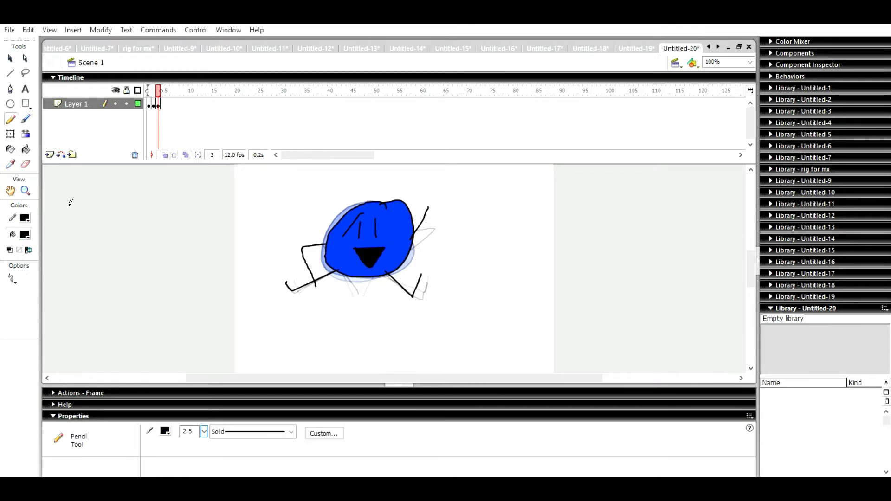
{"action": "mouse_move", "coordinate": [157, 87]}
{"action": "left_mouse_down"}
{"action": "mouse_move", "coordinate": [147, 82]}
{"action": "mouse_move", "coordinate": [163, 83]}
{"action": "mouse_move", "coordinate": [137, 80]}
{"action": "mouse_move", "coordinate": [147, 90]}
{"action": "left_mouse_up"}
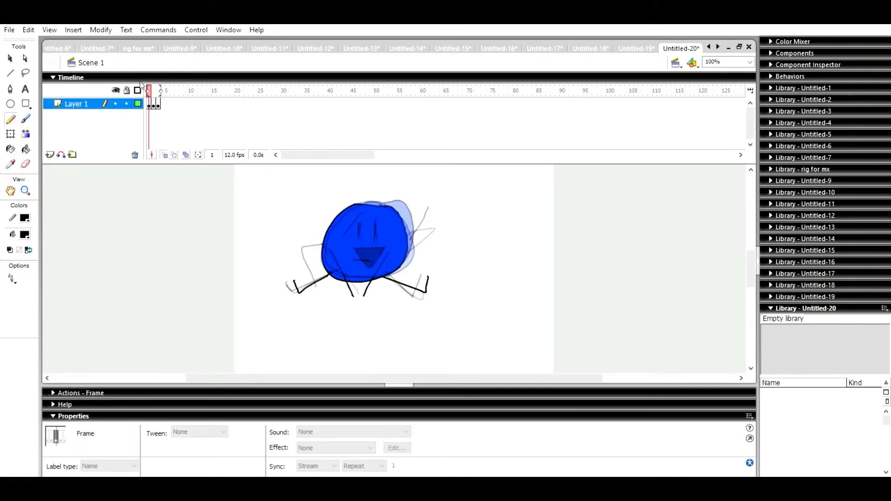
{"action": "key", "text": "Return"}
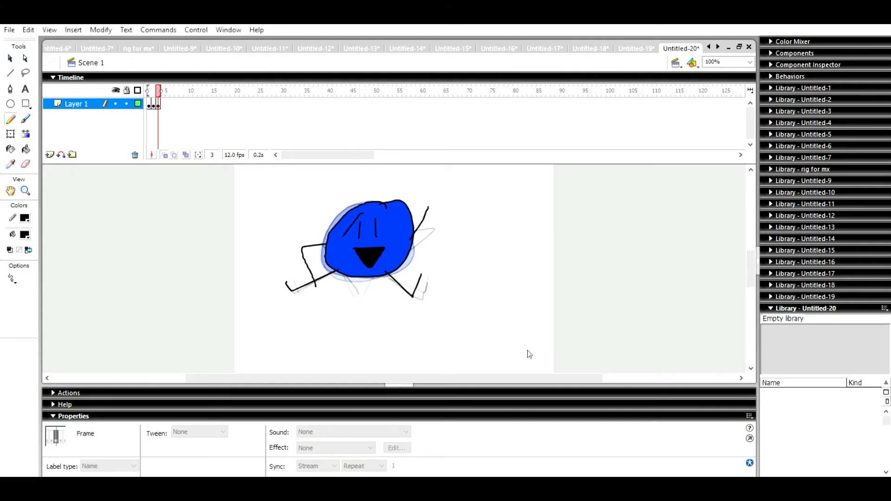
Create a new blank document.
{"action": "key", "text": "ctrl+n"}
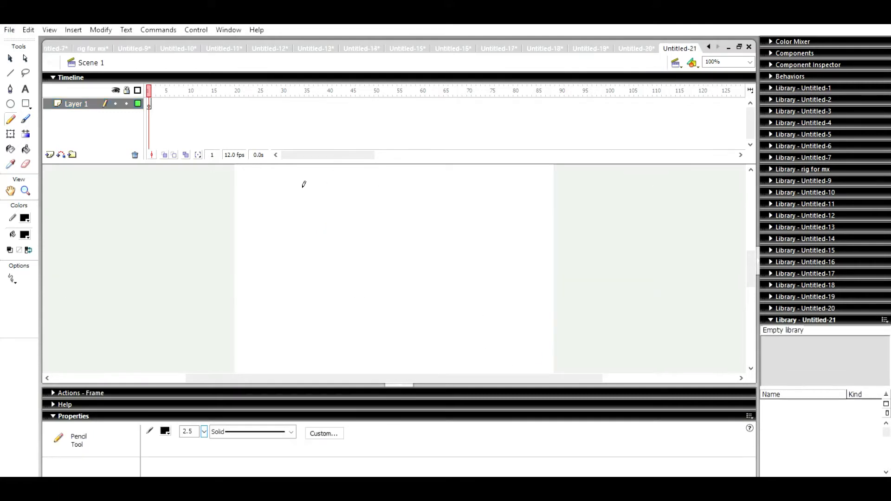
Handwrite the title "Symbol" across the upper stage with the Pencil tool.
{"action": "left_click_drag", "start_coordinate": [302, 191], "coordinate": [276, 246]}
{"action": "mouse_move", "coordinate": [349, 209]}
{"action": "left_mouse_down"}
{"action": "mouse_move", "coordinate": [369, 217]}
{"action": "mouse_move", "coordinate": [358, 268]}
{"action": "mouse_move", "coordinate": [331, 281]}
{"action": "left_mouse_up"}
{"action": "left_click_drag", "start_coordinate": [391, 214], "coordinate": [417, 259]}
{"action": "mouse_move", "coordinate": [432, 197]}
{"action": "left_mouse_down"}
{"action": "mouse_move", "coordinate": [433, 242]}
{"action": "mouse_move", "coordinate": [420, 256]}
{"action": "left_mouse_up"}
{"action": "mouse_move", "coordinate": [467, 232]}
{"action": "left_mouse_down"}
{"action": "mouse_move", "coordinate": [454, 234]}
{"action": "mouse_move", "coordinate": [468, 234]}
{"action": "left_mouse_up"}
{"action": "left_click_drag", "start_coordinate": [484, 265], "coordinate": [476, 203]}
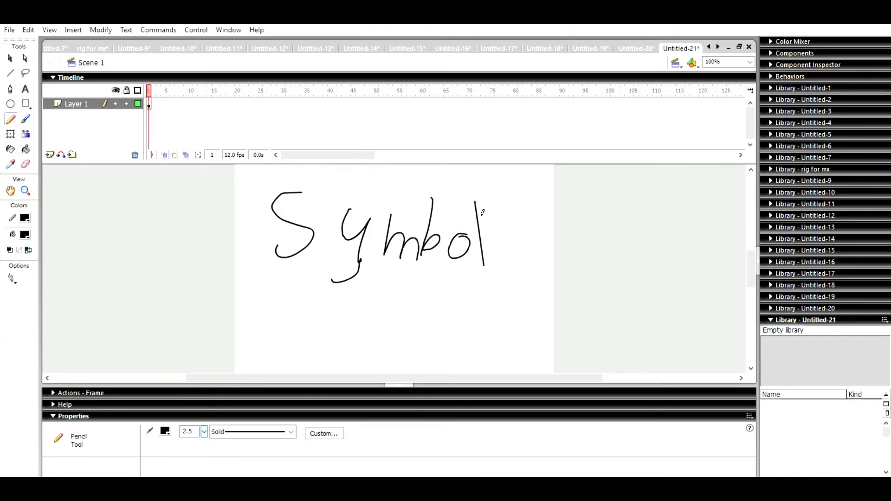
Undo every stroke of the handwritten "Symbol" title.
{"action": "key", "text": "ctrl+z"}
{"action": "key", "text": "ctrl+z"}
{"action": "key", "text": "ctrl+z"}
{"action": "key", "text": "ctrl+z"}
{"action": "key", "text": "ctrl+z"}
{"action": "key", "text": "ctrl+z"}
{"action": "key", "text": "ctrl+z"}
{"action": "key", "text": "ctrl+z"}
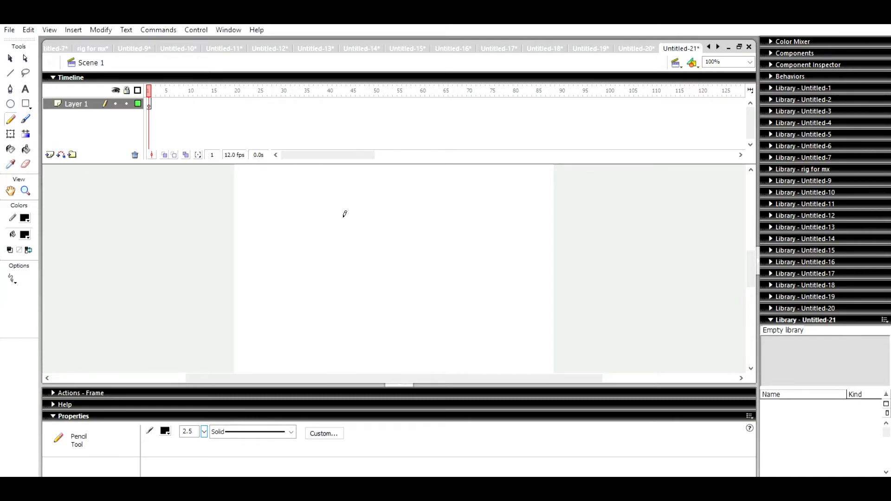
Try a bent arm outline on the stage with the Pencil tool, and undo it.
{"action": "mouse_move", "coordinate": [345, 221]}
{"action": "left_mouse_down"}
{"action": "mouse_move", "coordinate": [378, 290]}
{"action": "mouse_move", "coordinate": [328, 303]}
{"action": "mouse_move", "coordinate": [306, 291]}
{"action": "mouse_move", "coordinate": [316, 316]}
{"action": "mouse_move", "coordinate": [337, 319]}
{"action": "mouse_move", "coordinate": [402, 297]}
{"action": "mouse_move", "coordinate": [389, 226]}
{"action": "mouse_move", "coordinate": [347, 217]}
{"action": "left_mouse_up"}
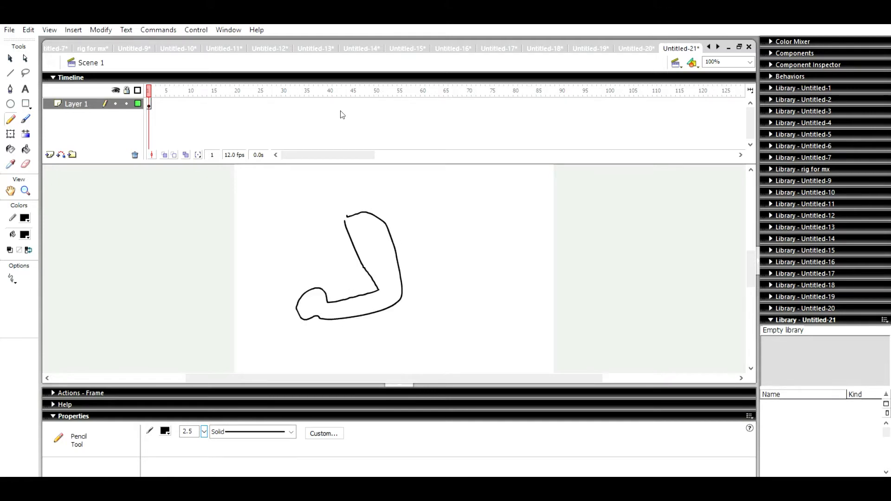
{"action": "key", "text": "ctrl+z"}
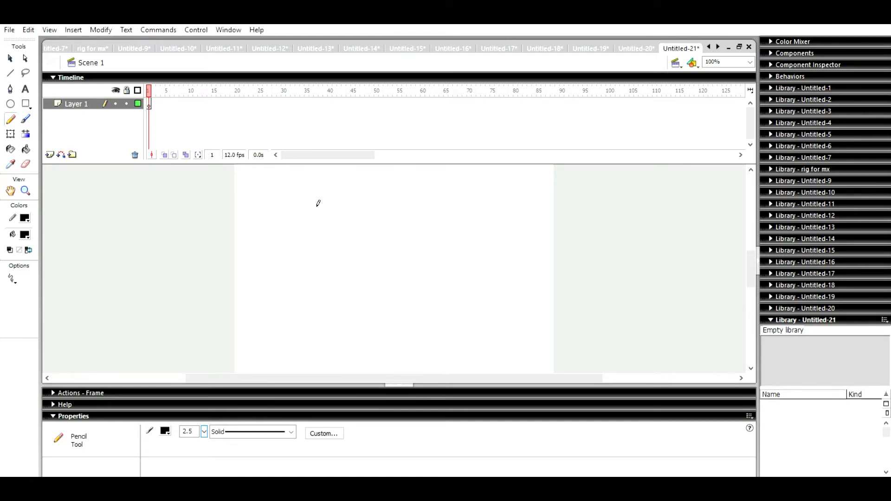
Draw a straight vertical arm with a round hand at its lower end, and fill it with dark orange.
{"action": "mouse_move", "coordinate": [316, 213]}
{"action": "left_mouse_down"}
{"action": "mouse_move", "coordinate": [311, 308]}
{"action": "mouse_move", "coordinate": [338, 323]}
{"action": "mouse_move", "coordinate": [324, 304]}
{"action": "mouse_move", "coordinate": [324, 211]}
{"action": "left_mouse_up"}
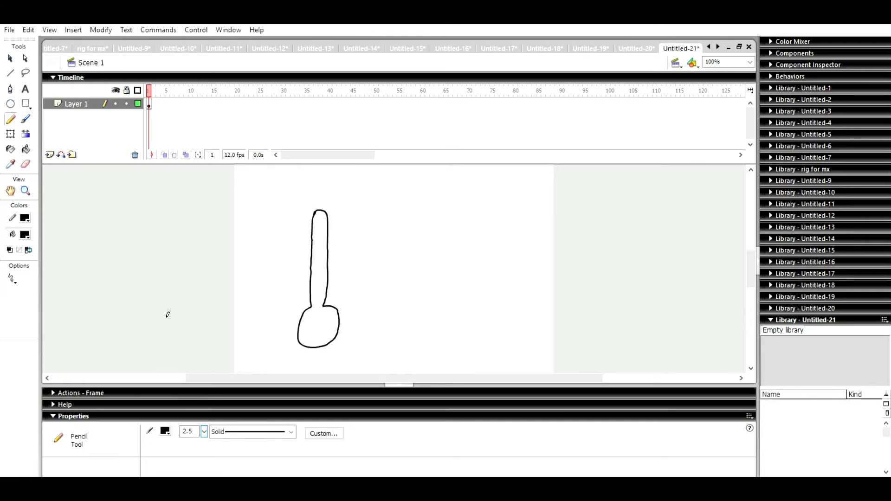
{"action": "left_click", "coordinate": [26, 149]}
{"action": "left_click", "coordinate": [9, 250]}
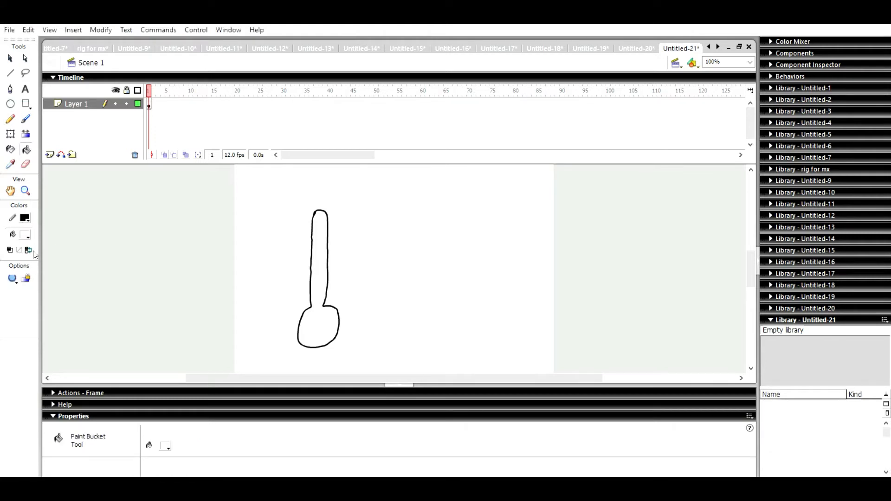
{"action": "left_click", "coordinate": [23, 233]}
{"action": "left_click", "coordinate": [32, 291]}
{"action": "left_click", "coordinate": [326, 260]}
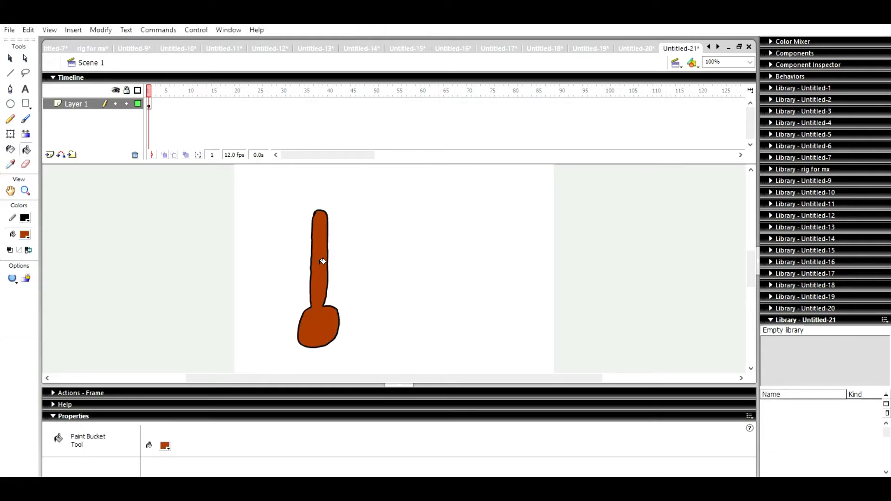
Cut off the upper end of the arm and place the piece beside the remaining part.
{"action": "left_click", "coordinate": [10, 134]}
{"action": "left_click_drag", "start_coordinate": [286, 198], "coordinate": [352, 220]}
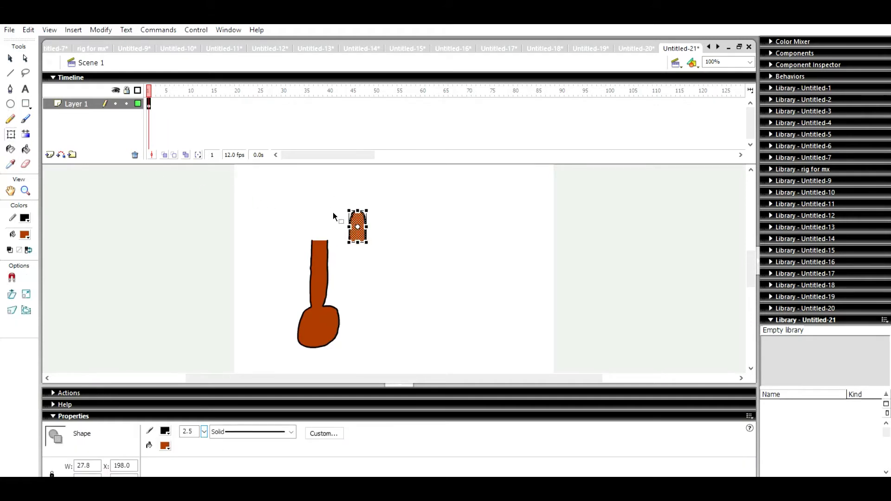
{"action": "left_click", "coordinate": [334, 213]}
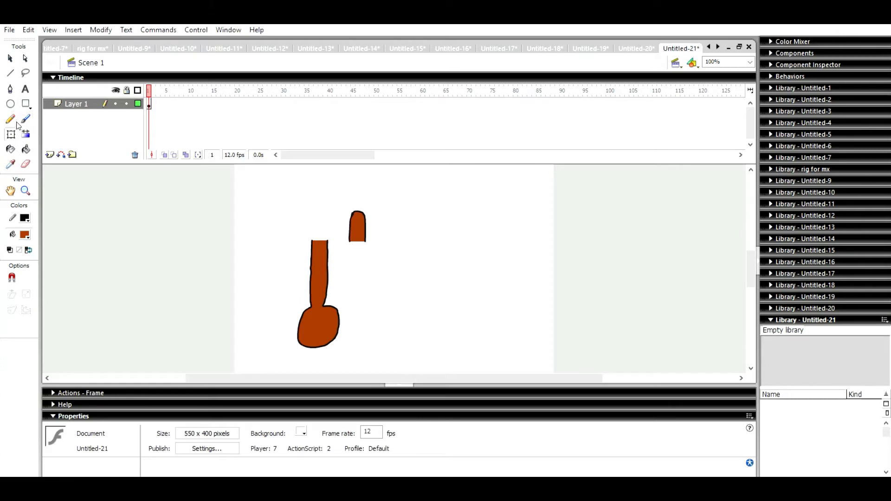
Outline the detached arm piece in black and curve its flat lower edge outward into a rounded end.
{"action": "left_click", "coordinate": [10, 149]}
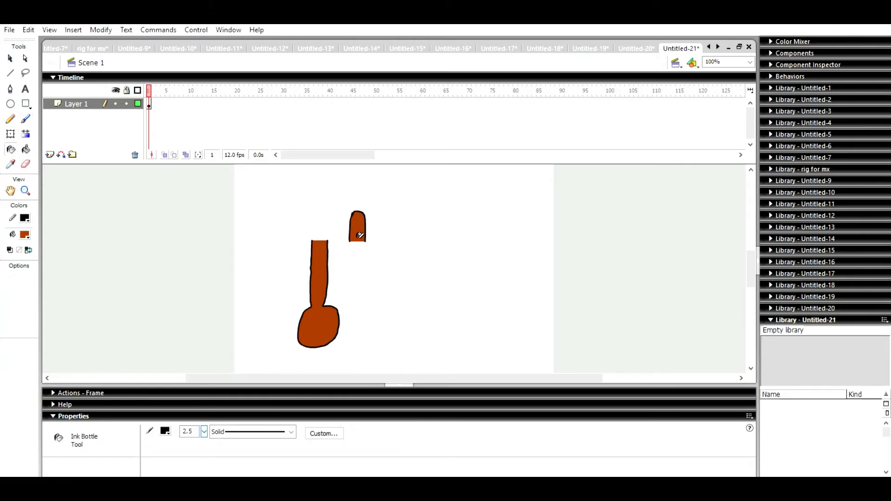
{"action": "left_click", "coordinate": [10, 58]}
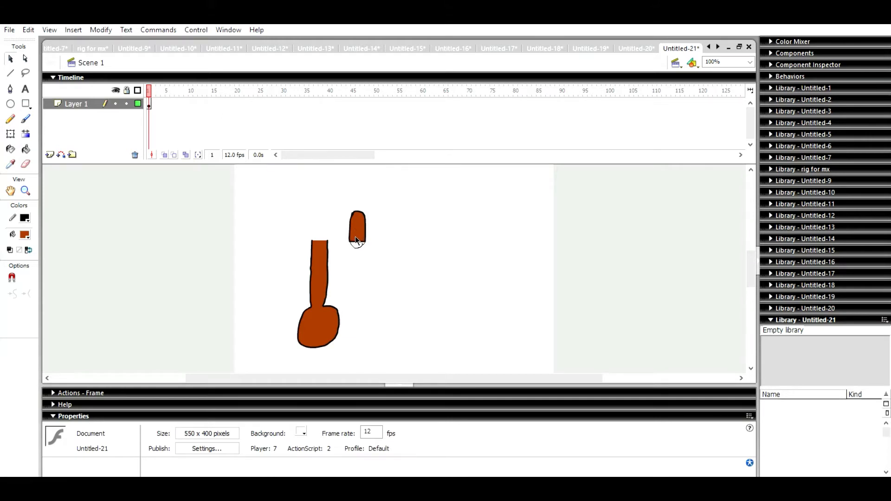
{"action": "left_click_drag", "start_coordinate": [356, 242], "coordinate": [357, 250]}
Convert the whole rounded arm piece to a graphic symbol.
{"action": "left_click_drag", "start_coordinate": [341, 196], "coordinate": [379, 254]}
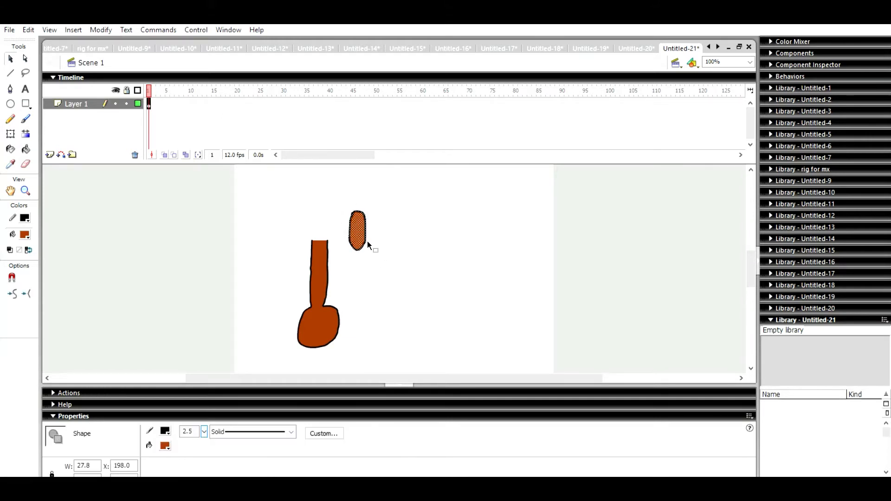
{"action": "key", "text": "F8"}
{"action": "key", "text": "Return"}
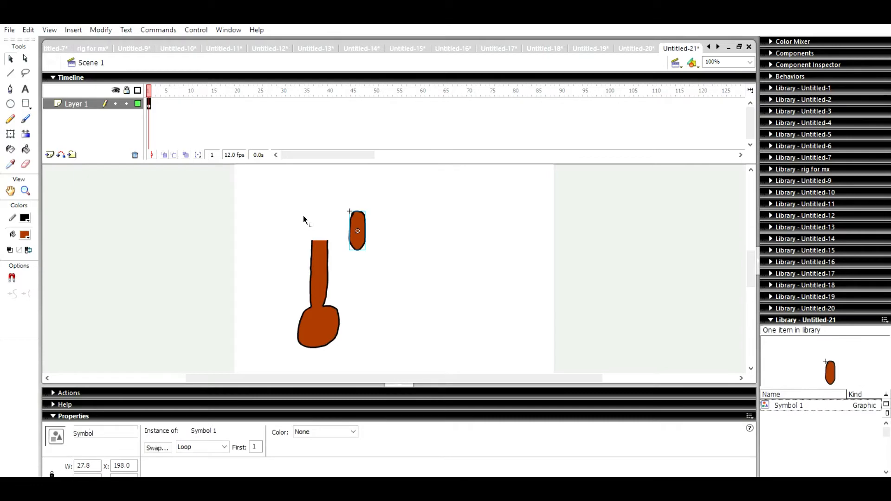
Convert the middle arm piece, without the hand, to a graphic symbol and place it beneath the detached upper arm.
{"action": "left_click_drag", "start_coordinate": [304, 228], "coordinate": [333, 293]}
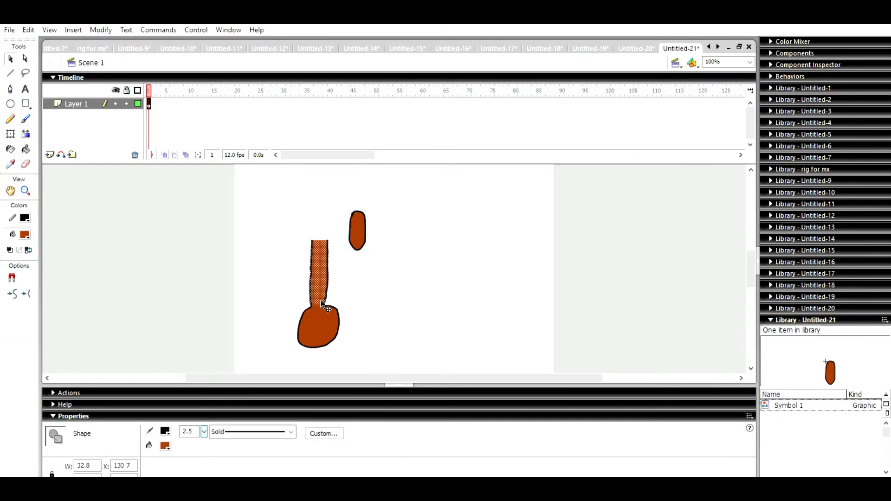
{"action": "left_click", "coordinate": [294, 231]}
{"action": "left_click_drag", "start_coordinate": [298, 225], "coordinate": [330, 295]}
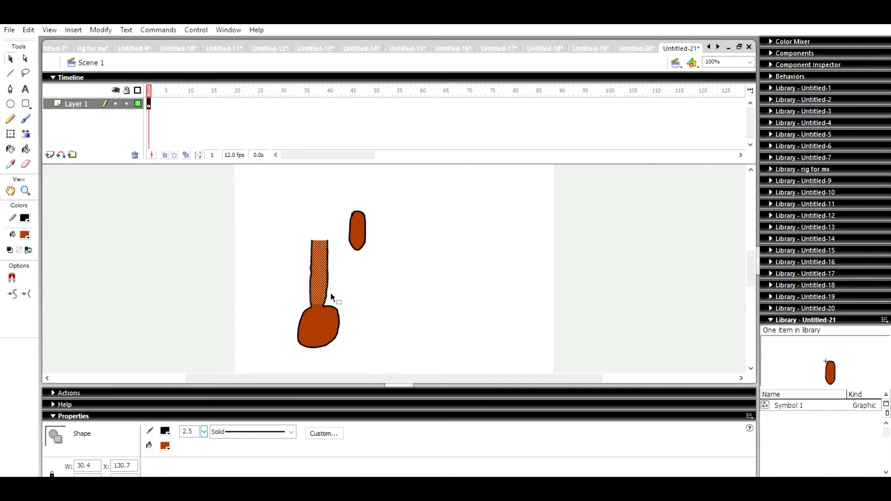
{"action": "left_click", "coordinate": [298, 284]}
{"action": "left_click", "coordinate": [26, 73]}
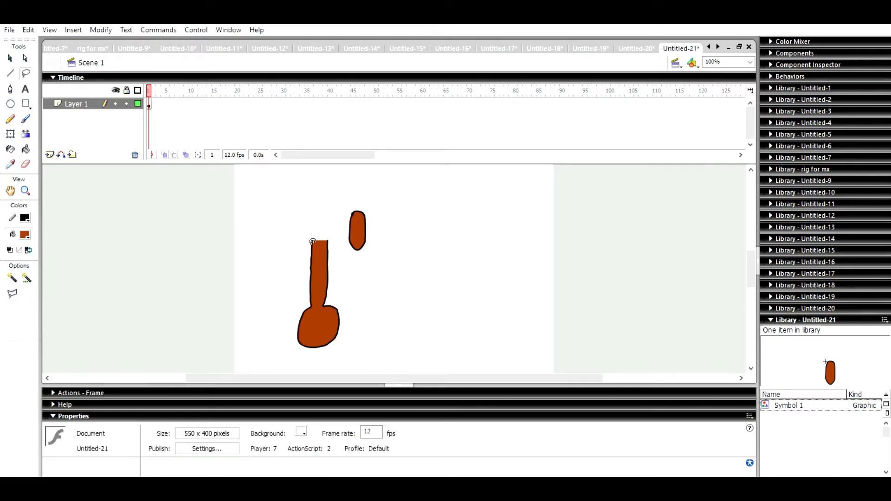
{"action": "mouse_move", "coordinate": [305, 237]}
{"action": "left_mouse_down"}
{"action": "mouse_move", "coordinate": [308, 300]}
{"action": "mouse_move", "coordinate": [328, 300]}
{"action": "mouse_move", "coordinate": [336, 256]}
{"action": "mouse_move", "coordinate": [327, 220]}
{"action": "mouse_move", "coordinate": [301, 249]}
{"action": "left_mouse_up"}
{"action": "key", "text": "F8"}
{"action": "key", "text": "Return"}
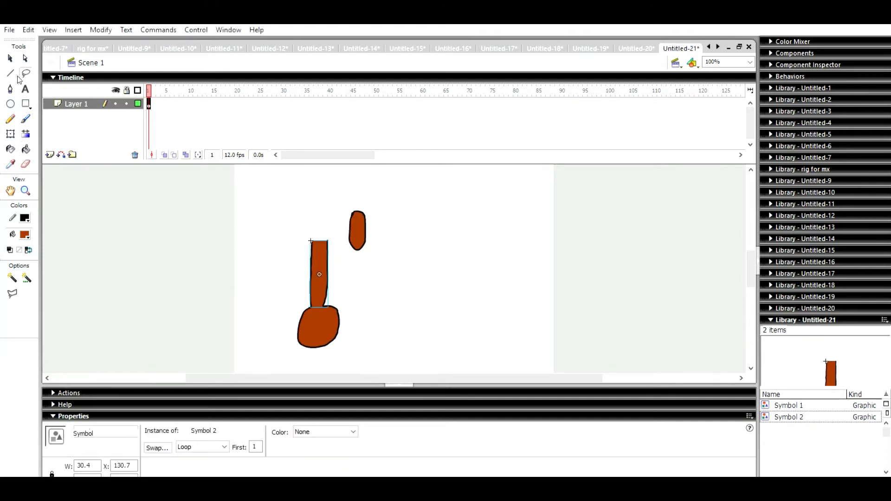
{"action": "left_click", "coordinate": [10, 133]}
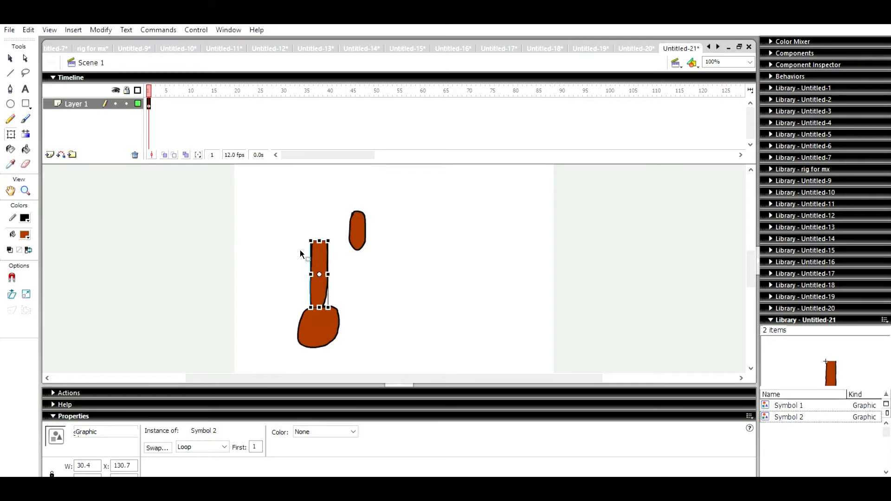
{"action": "left_click_drag", "start_coordinate": [316, 249], "coordinate": [355, 248]}
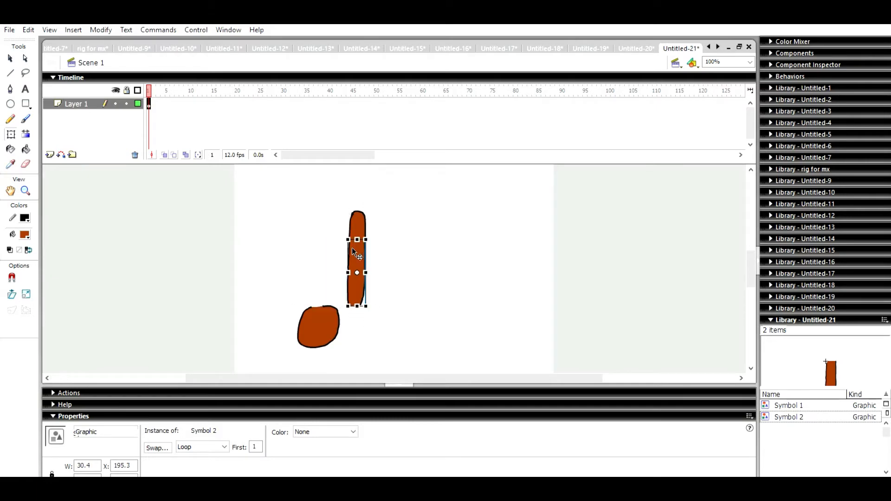
Convert the round hand to a graphic symbol and attach it to the lower end of the forearm.
{"action": "left_click_drag", "start_coordinate": [282, 299], "coordinate": [342, 351]}
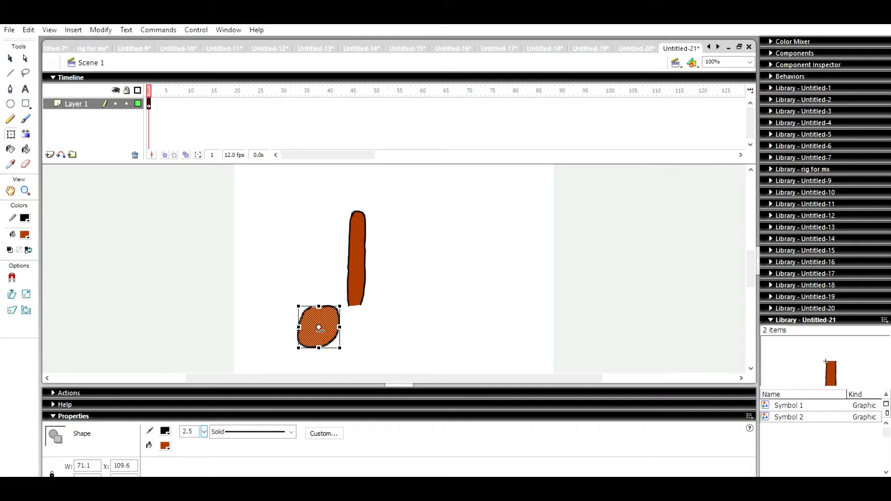
{"action": "key", "text": "Return"}
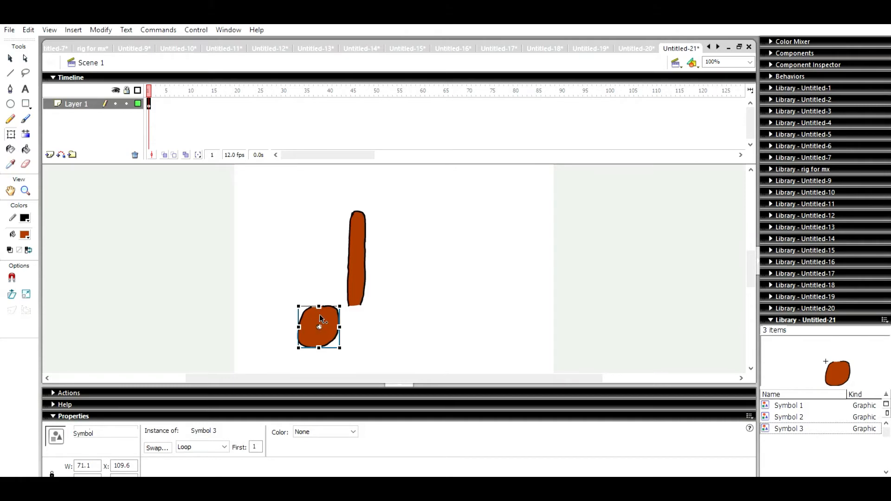
{"action": "left_click_drag", "start_coordinate": [316, 312], "coordinate": [349, 304]}
{"action": "left_click", "coordinate": [306, 236]}
{"action": "left_click", "coordinate": [307, 257]}
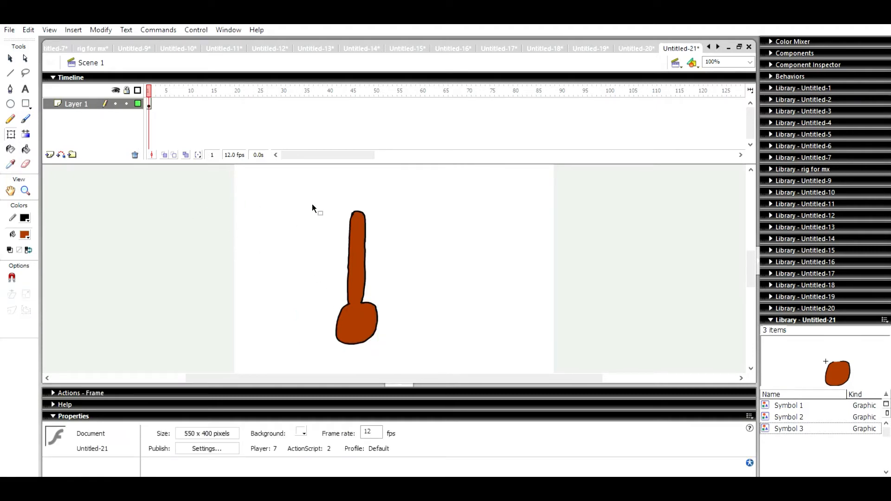
Distribute the forearm and hand symbols to separate layers.
{"action": "key", "text": "ctrl+a"}
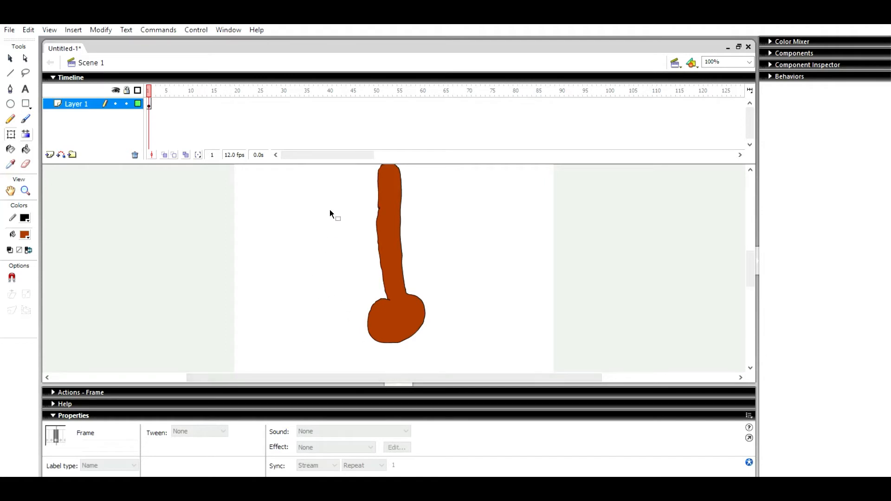
{"action": "left_click_drag", "start_coordinate": [330, 209], "coordinate": [523, 310]}
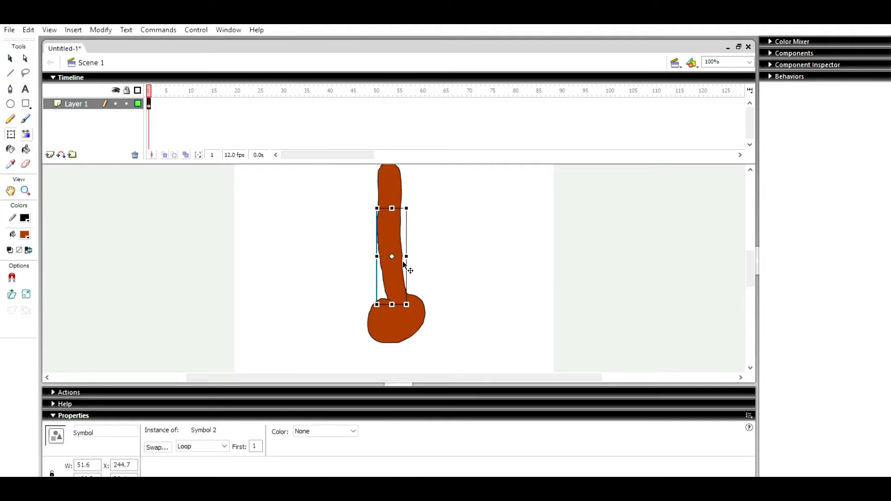
{"action": "left_click_drag", "start_coordinate": [322, 246], "coordinate": [439, 342]}
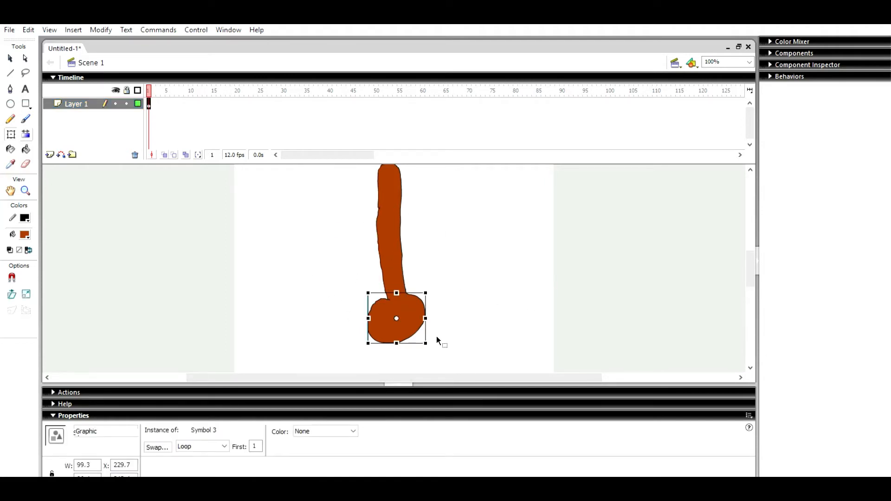
{"action": "left_click", "coordinate": [394, 268], "text": "shift"}
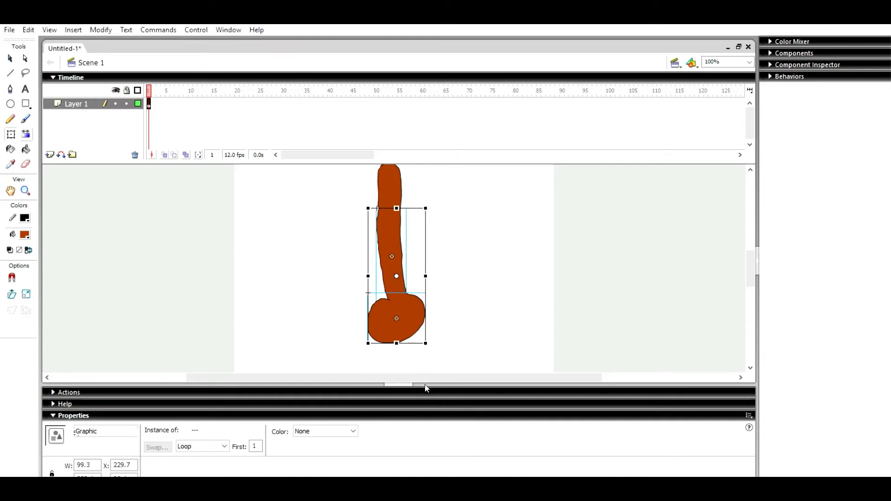
{"action": "key", "text": "ctrl+shift+d"}
Reorder the layers so that Symbol 3 and Symbol 2 are above Layer 1.
{"action": "left_click", "coordinate": [86, 104]}
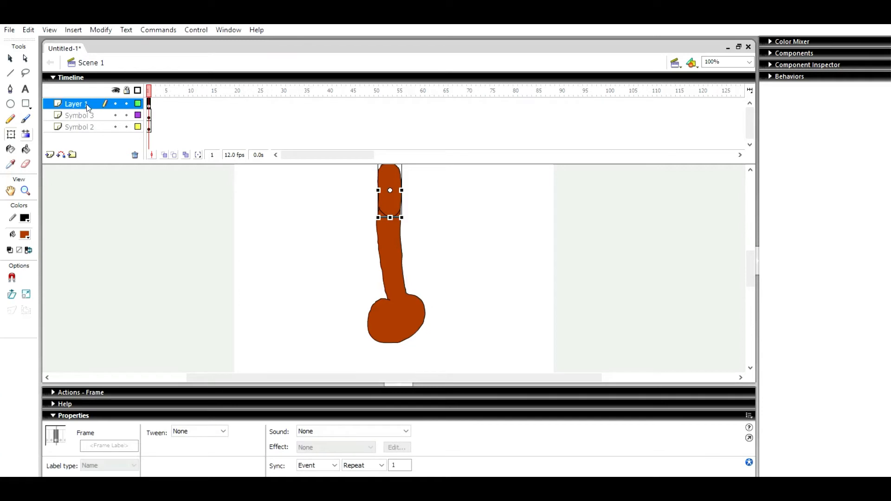
{"action": "left_click", "coordinate": [79, 115]}
{"action": "left_click", "coordinate": [78, 127], "text": "shift"}
{"action": "left_click_drag", "start_coordinate": [87, 88], "coordinate": [87, 97]}
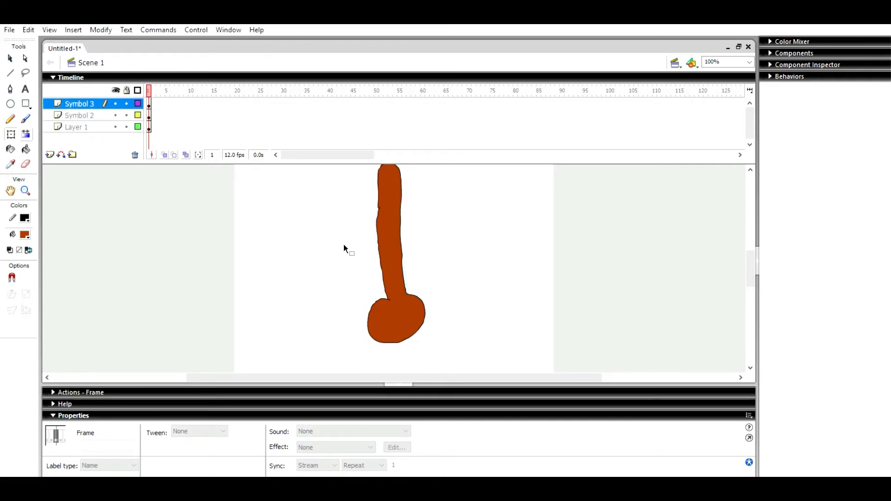
Extend the frames of all three layers to frame 24.
{"action": "key", "text": "F5"}
{"action": "key", "text": "F5"}
{"action": "key", "text": "F5"}
{"action": "key", "text": "F5"}
{"action": "key", "text": "F5"}
{"action": "key", "text": "F5"}
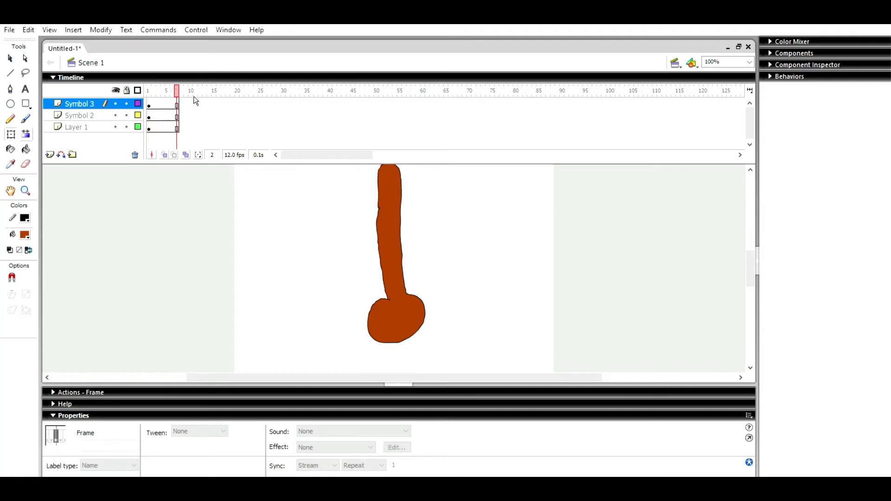
{"action": "key", "text": "F5"}
{"action": "key", "text": "F5"}
{"action": "key", "text": "F5"}
{"action": "key", "text": "F5"}
{"action": "key", "text": "F5"}
{"action": "key", "text": "F5"}
{"action": "key", "text": "F5"}
{"action": "key", "text": "F5"}
{"action": "key", "text": "F5"}
{"action": "key", "text": "F5"}
{"action": "key", "text": "F5"}
{"action": "key", "text": "F5"}
{"action": "key", "text": "F5"}
{"action": "key", "text": "F5"}
{"action": "key", "text": "F5"}
{"action": "key", "text": "F5"}
{"action": "key", "text": "F5"}
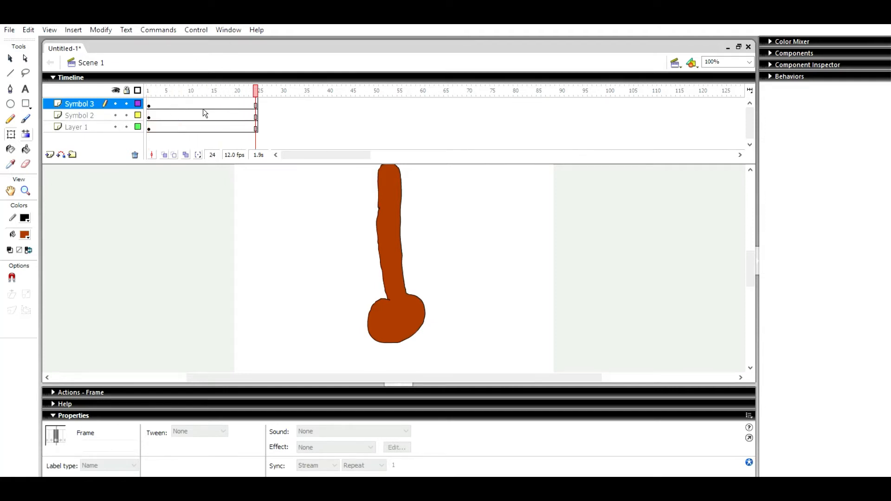
Insert keyframes at frames 9 and 16 on the Symbol 3 and Symbol 2 layers.
{"action": "left_click_drag", "start_coordinate": [186, 105], "coordinate": [217, 117]}
{"action": "key", "text": "F6"}
{"action": "key", "text": "F6"}
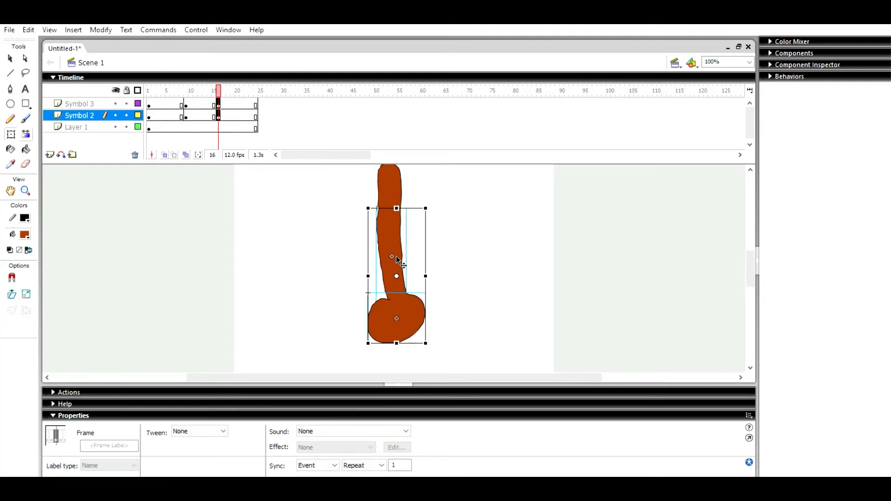
Set the elbow as the pivot at frame 16 and rotate the forearm and hand up to a nearly horizontal pose.
{"action": "left_click_drag", "start_coordinate": [397, 274], "coordinate": [391, 208]}
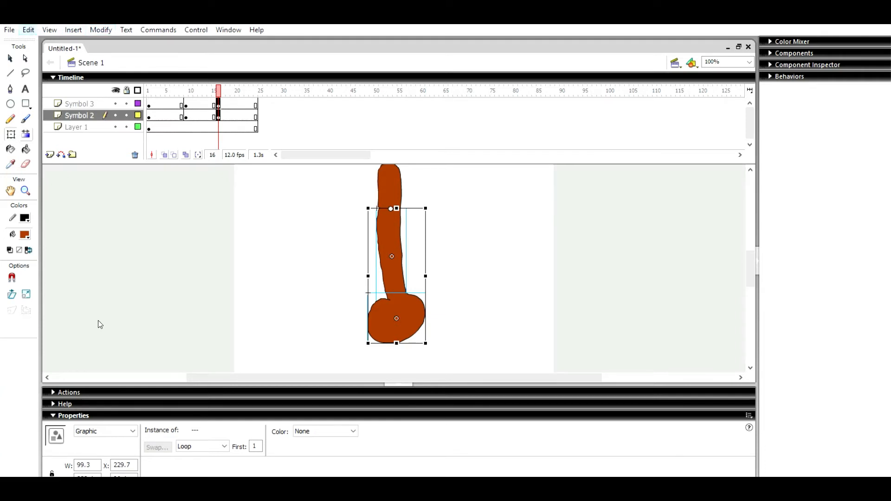
{"action": "key", "text": "ctrl+Return"}
{"action": "left_click_drag", "start_coordinate": [429, 341], "coordinate": [533, 225]}
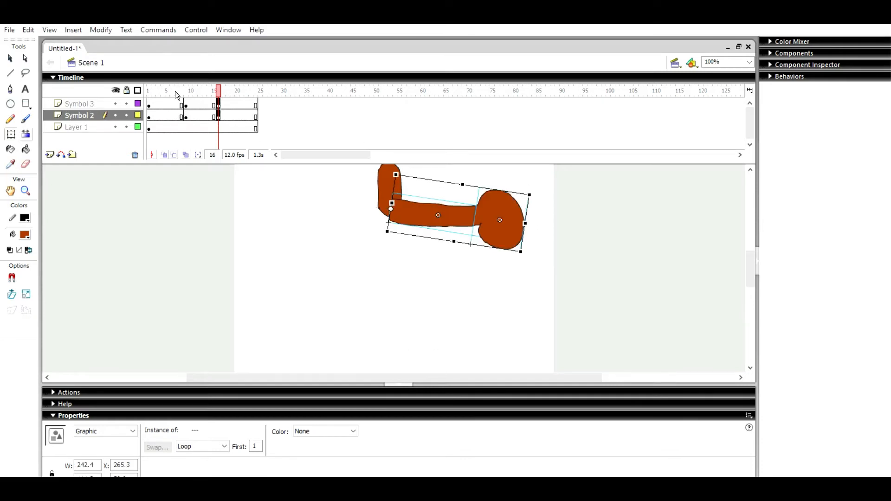
Apply a motion tween between frames 9 and 16 on the Symbol 3 and Symbol 2 layers.
{"action": "left_click", "coordinate": [195, 99]}
{"action": "left_click_drag", "start_coordinate": [195, 98], "coordinate": [195, 117]}
{"action": "left_click", "coordinate": [199, 431]}
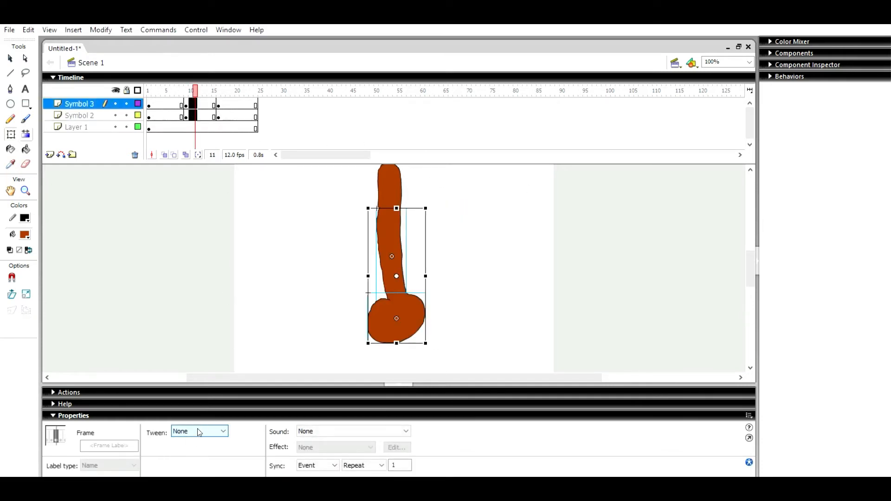
{"action": "left_click", "coordinate": [202, 442]}
Insert keyframes at frames 20 and 24 on the forearm and hand layers.
{"action": "left_click_drag", "start_coordinate": [199, 88], "coordinate": [255, 105]}
{"action": "key", "text": "F6"}
{"action": "key", "text": "F6"}
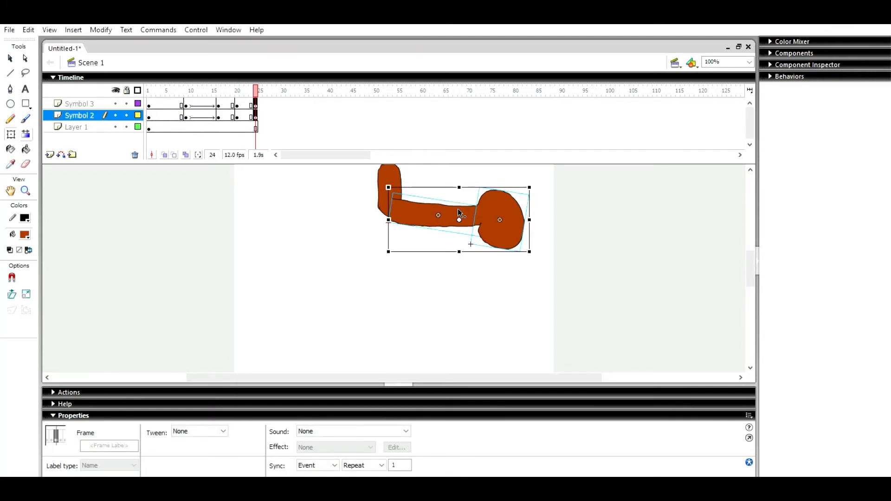
Try to swing the forearm and hand to the opposite side of the elbow at frame 24 and motion-tween it from frame 20.
{"action": "left_click_drag", "start_coordinate": [459, 220], "coordinate": [389, 201]}
{"action": "left_click_drag", "start_coordinate": [530, 253], "coordinate": [280, 216]}
{"action": "left_click", "coordinate": [242, 105]}
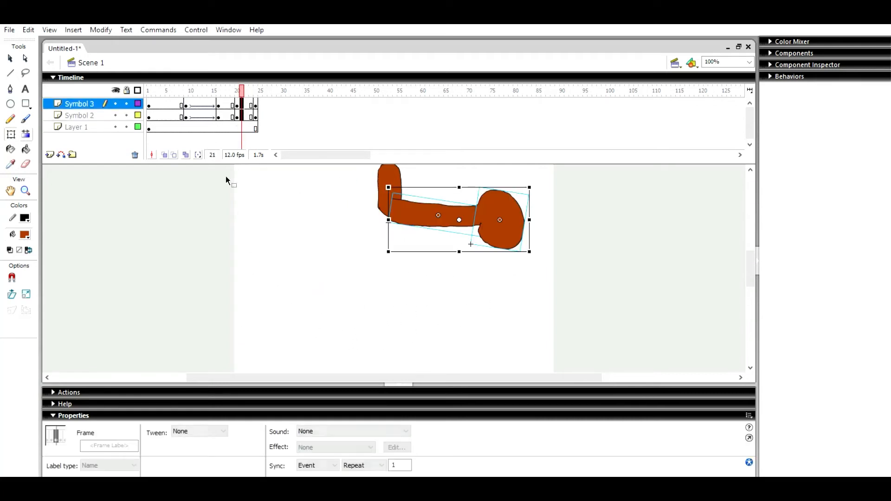
{"action": "left_click", "coordinate": [224, 432]}
{"action": "left_click", "coordinate": [207, 440]}
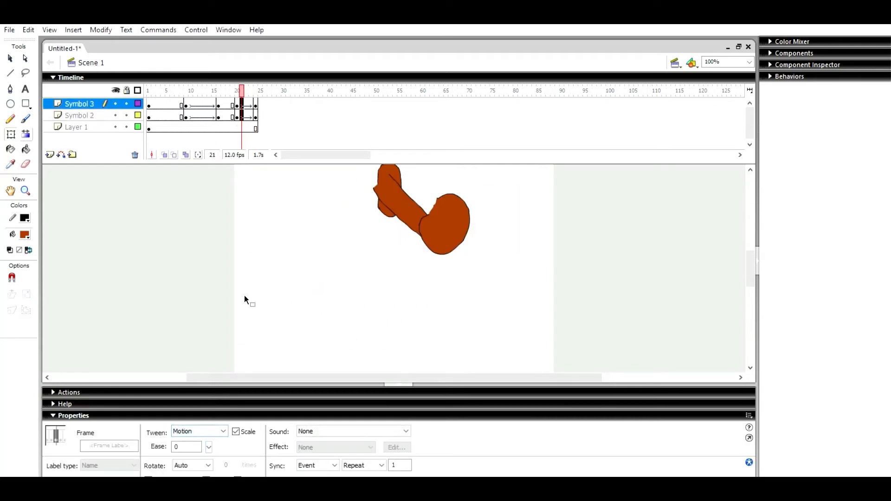
{"action": "mouse_move", "coordinate": [239, 89]}
{"action": "left_mouse_down"}
{"action": "mouse_move", "coordinate": [256, 89]}
{"action": "mouse_move", "coordinate": [247, 87]}
{"action": "left_mouse_up"}
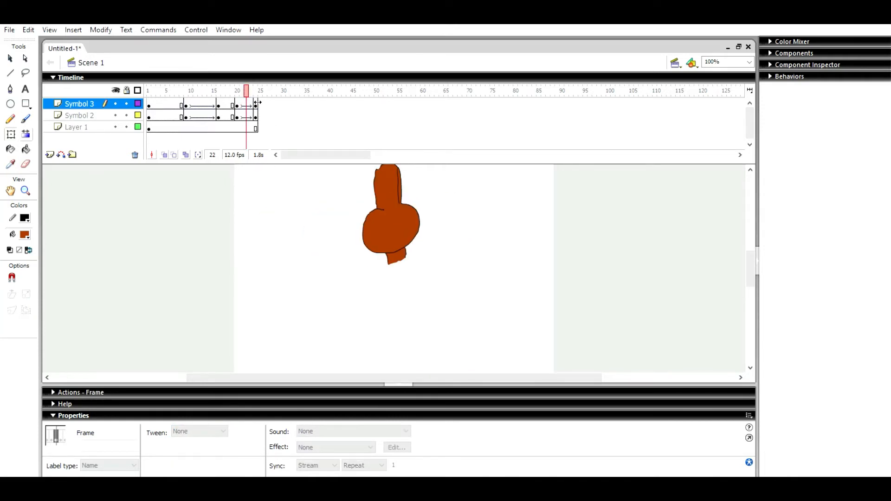
Undo the motion tween, the forearm swing and the keyframes at frame 24.
{"action": "key", "text": "ctrl+z"}
{"action": "key", "text": "ctrl+z"}
{"action": "key", "text": "ctrl+z"}
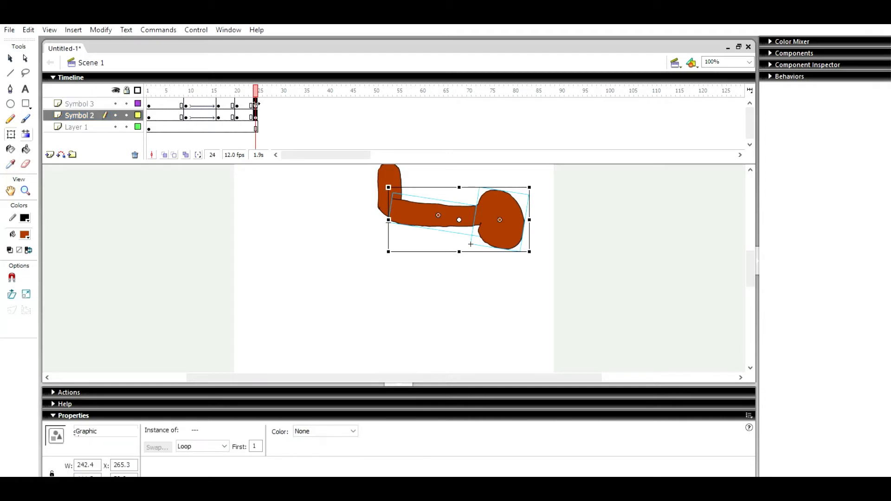
{"action": "key", "text": "ctrl+z"}
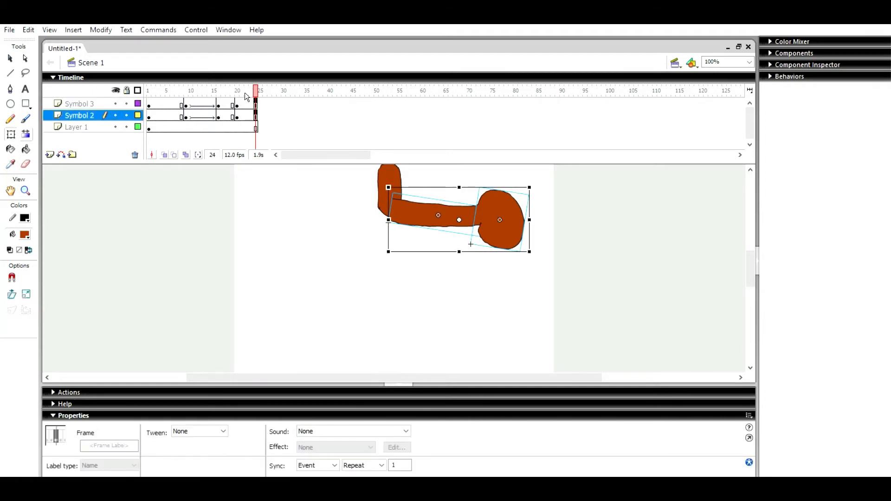
Extend the frames of all three layers to frame 34.
{"action": "key", "text": "F5"}
{"action": "key", "text": "F5"}
{"action": "key", "text": "F5"}
{"action": "key", "text": "F5"}
{"action": "key", "text": "F5"}
{"action": "key", "text": "F5"}
{"action": "key", "text": "F5"}
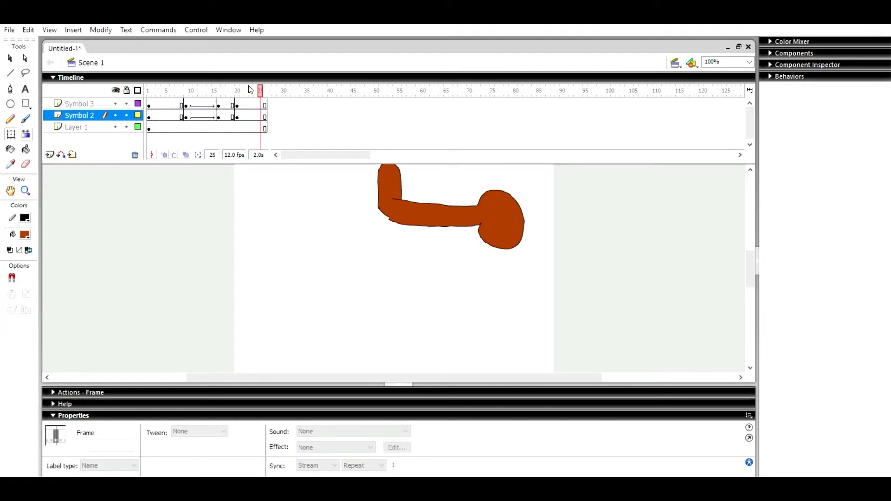
{"action": "key", "text": "F5"}
{"action": "key", "text": "F5"}
Insert keyframes at frame 24 on the forearm and hand layers and rotate both parts about the elbow to a diagonal, half-lowered pose.
{"action": "left_click_drag", "start_coordinate": [256, 116], "coordinate": [255, 103]}
{"action": "key", "text": "F6"}
{"action": "left_click_drag", "start_coordinate": [459, 220], "coordinate": [391, 209]}
{"action": "left_click_drag", "start_coordinate": [533, 251], "coordinate": [468, 331]}
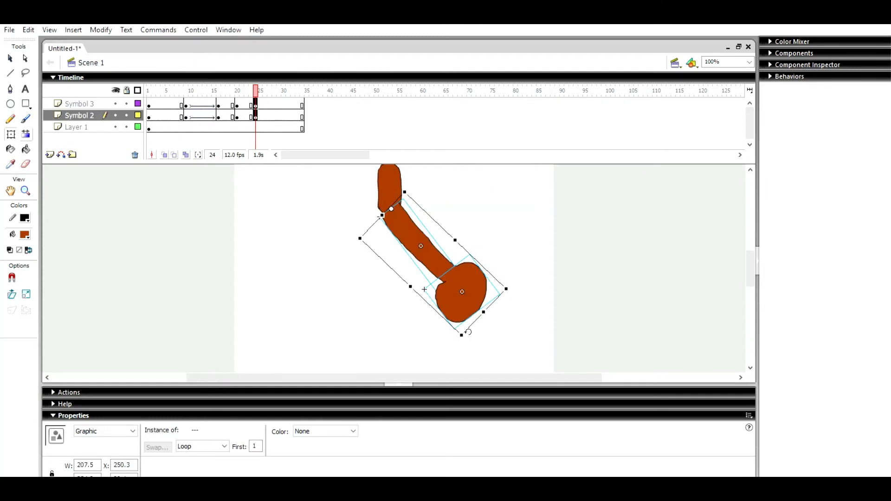
Apply a motion tween between frames 20 and 24 on the Symbol 3 and Symbol 2 layers.
{"action": "left_click", "coordinate": [241, 104]}
{"action": "left_click", "coordinate": [197, 431]}
{"action": "left_click", "coordinate": [191, 444]}
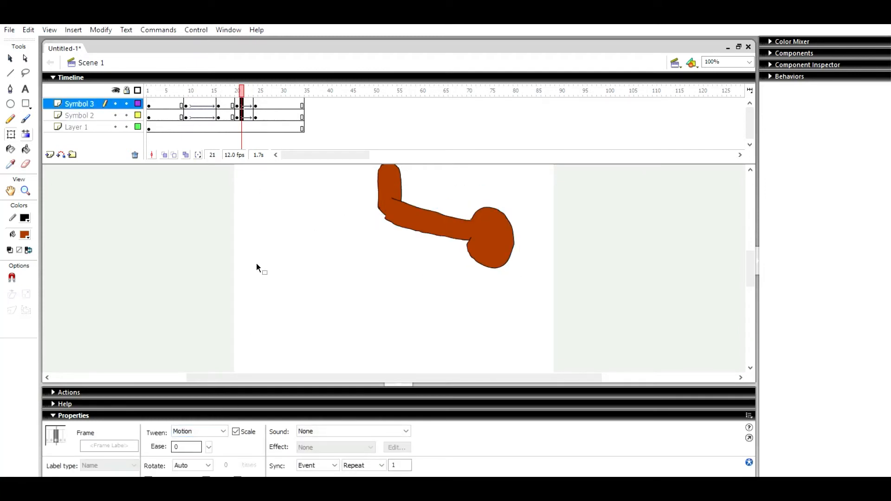
Insert keyframes at frame 28 on the forearm and hand layers and rotate both parts about the elbow until they hang vertically.
{"action": "left_click", "coordinate": [260, 91]}
{"action": "left_click_drag", "start_coordinate": [261, 80], "coordinate": [270, 96]}
{"action": "key", "text": "F6"}
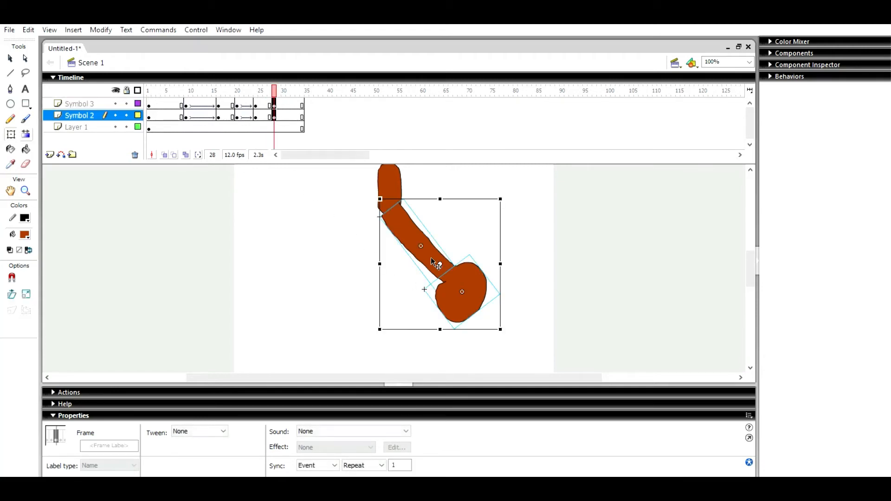
{"action": "left_click_drag", "start_coordinate": [440, 263], "coordinate": [385, 207]}
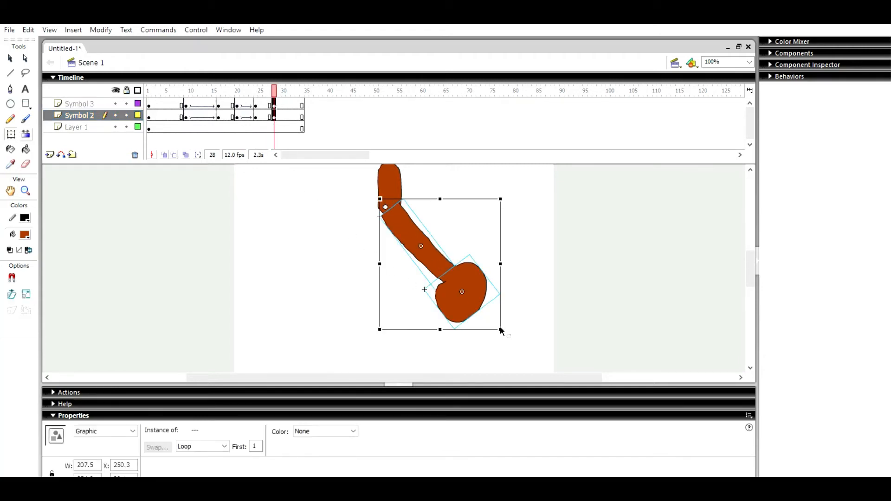
{"action": "left_click_drag", "start_coordinate": [505, 324], "coordinate": [394, 362]}
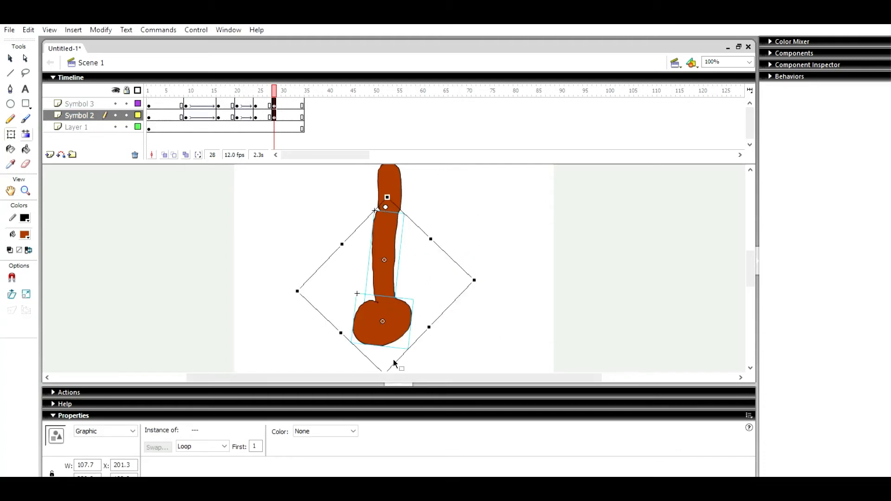
{"action": "left_click", "coordinate": [313, 233]}
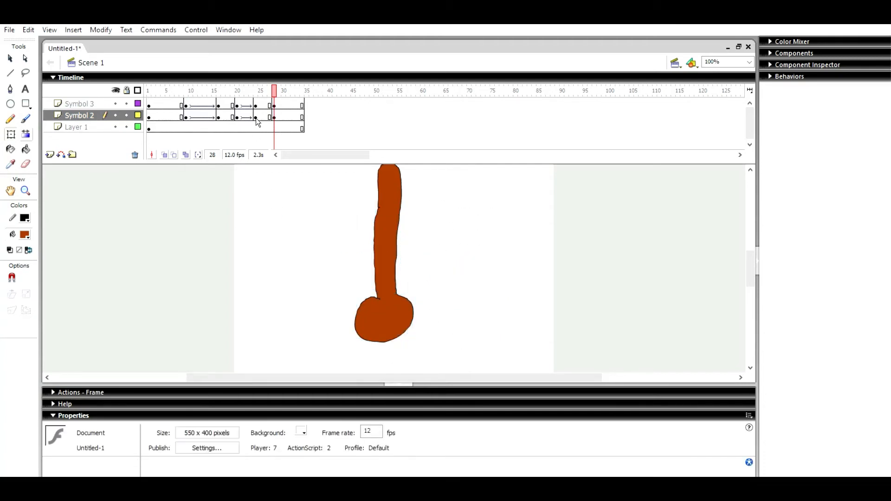
Apply a motion tween between frames 24 and 28 on the Symbol 3 and Symbol 2 layers.
{"action": "left_click", "coordinate": [260, 98]}
{"action": "left_click_drag", "start_coordinate": [260, 103], "coordinate": [261, 116]}
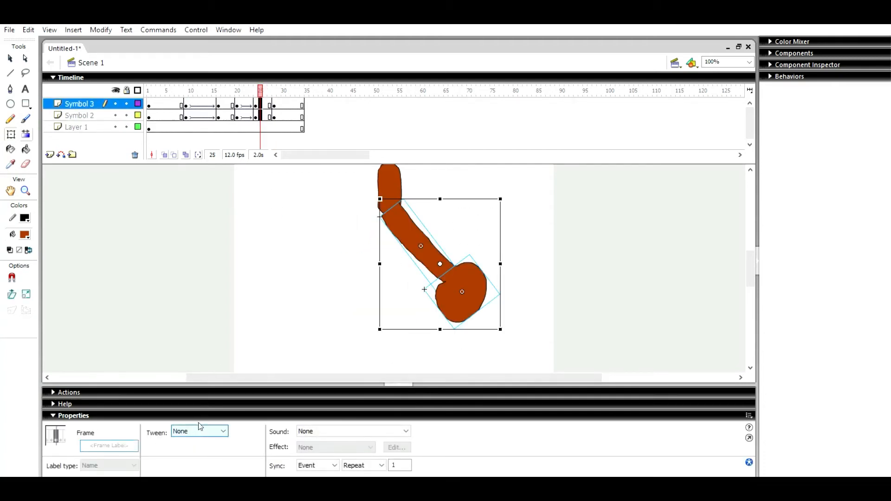
{"action": "left_click", "coordinate": [192, 436]}
{"action": "left_click", "coordinate": [186, 449]}
Insert keyframes at frame 31 on the forearm and hand layers and rotate both parts about the elbow to a diagonal pose pointing down-left.
{"action": "left_click_drag", "start_coordinate": [288, 104], "coordinate": [287, 116]}
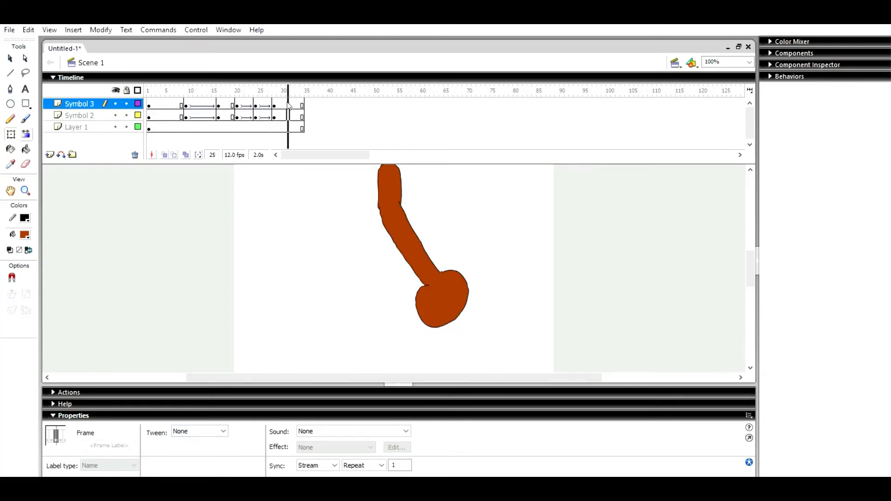
{"action": "key", "text": "F6"}
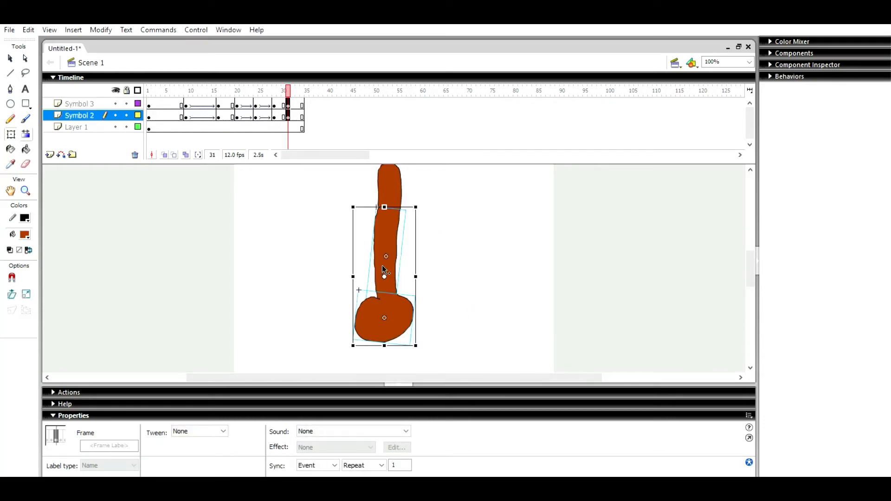
{"action": "left_click_drag", "start_coordinate": [384, 275], "coordinate": [388, 209]}
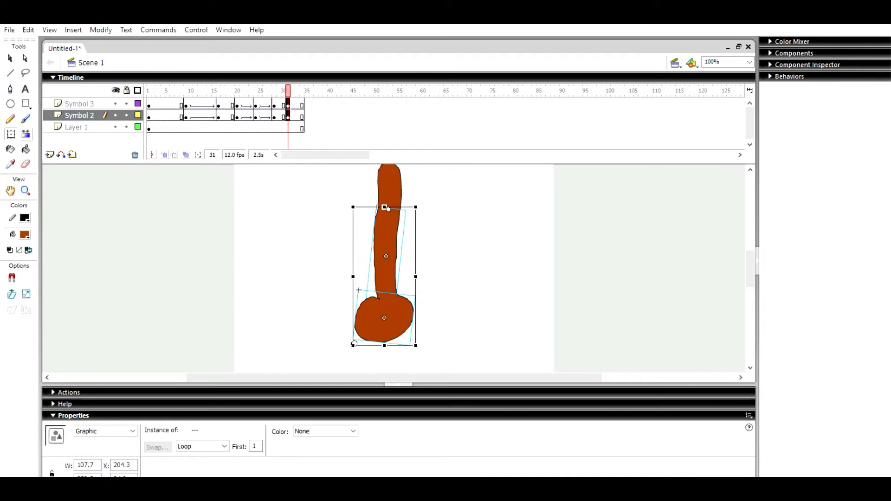
{"action": "left_click_drag", "start_coordinate": [354, 344], "coordinate": [262, 262]}
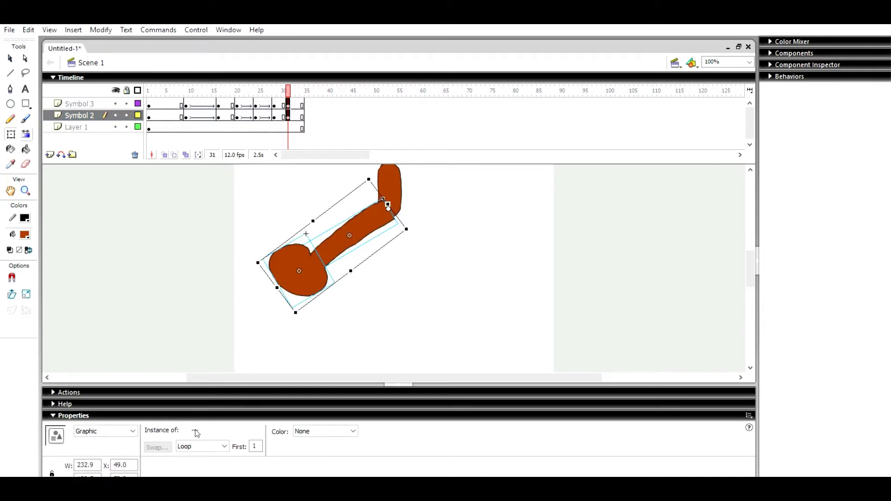
Apply a motion tween between frames 28 and 31 on the Symbol 3 and Symbol 2 layers.
{"action": "left_click", "coordinate": [278, 104]}
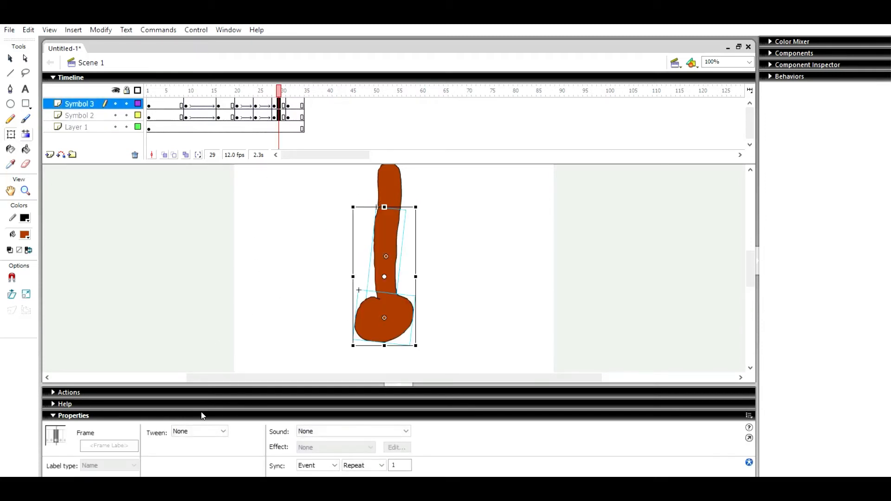
{"action": "left_click", "coordinate": [199, 431]}
{"action": "left_click", "coordinate": [201, 450]}
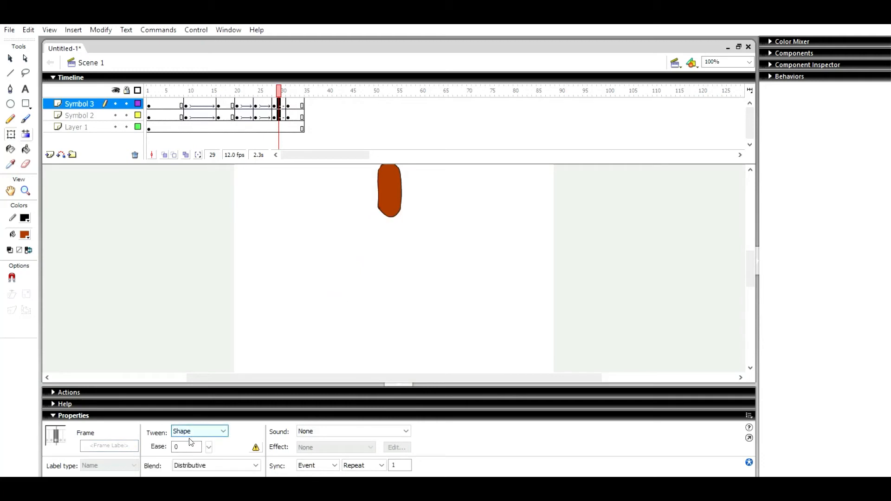
{"action": "left_click", "coordinate": [199, 431]}
{"action": "left_click", "coordinate": [195, 449]}
Insert keyframes at frame 34 on the forearm and hand layers and rotate both parts about the elbow until they extend horizontally left.
{"action": "left_click_drag", "start_coordinate": [279, 88], "coordinate": [305, 105]}
{"action": "key", "text": "F6"}
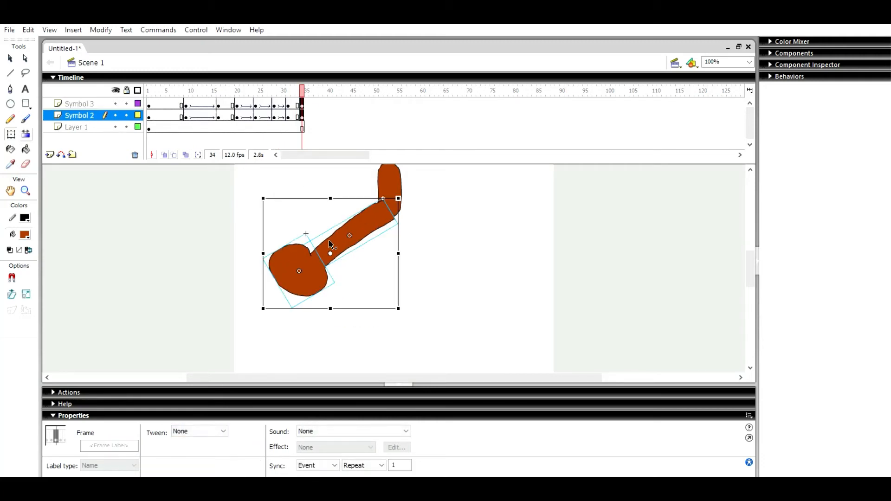
{"action": "left_click_drag", "start_coordinate": [330, 242], "coordinate": [391, 205]}
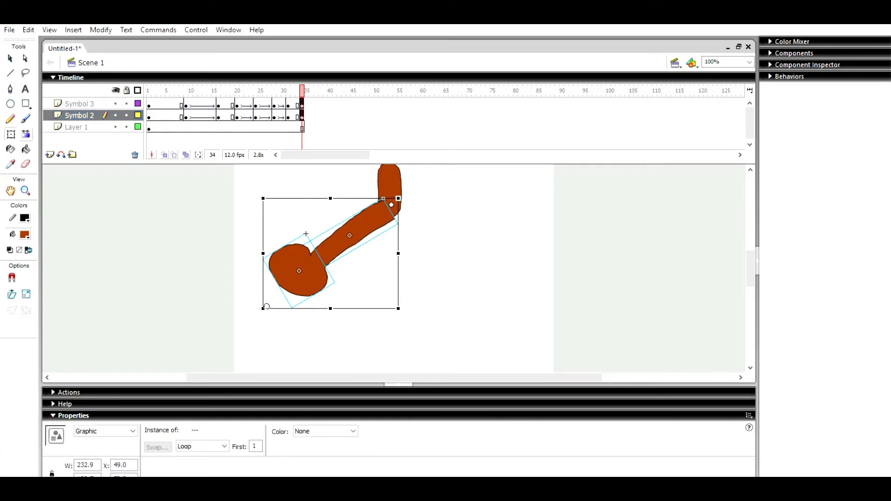
{"action": "left_click", "coordinate": [269, 240]}
{"action": "left_click_drag", "start_coordinate": [260, 219], "coordinate": [375, 313]}
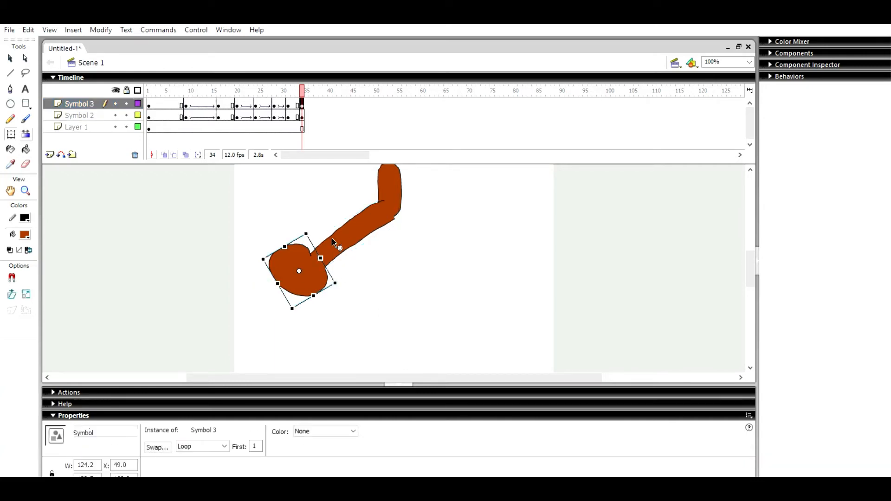
{"action": "left_click", "coordinate": [328, 239], "text": "shift"}
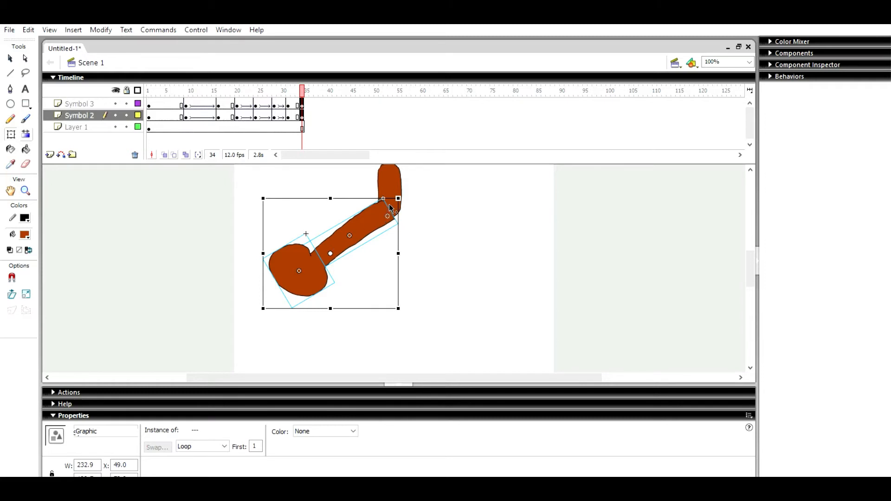
{"action": "left_click_drag", "start_coordinate": [390, 208], "coordinate": [392, 210]}
{"action": "left_click_drag", "start_coordinate": [263, 306], "coordinate": [234, 228]}
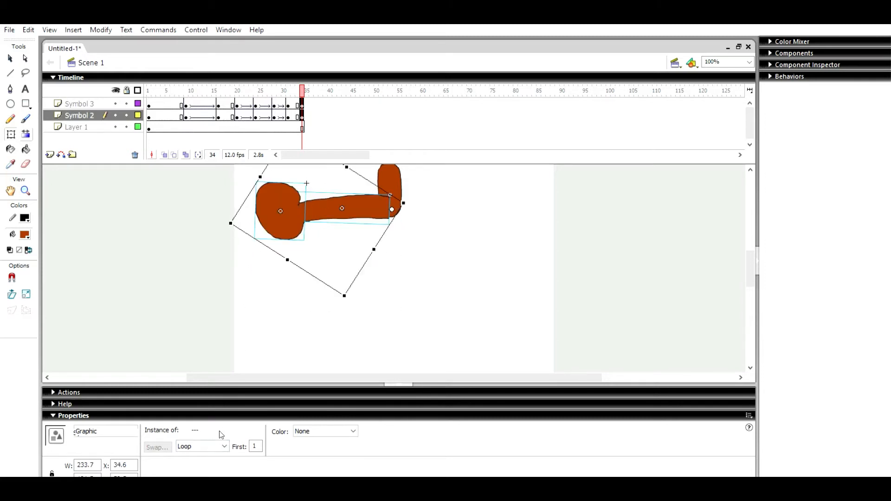
{"action": "left_click", "coordinate": [230, 258]}
Apply a motion tween between frames 31 and 34 on the Symbol 3 and Symbol 2 layers and play the animation.
{"action": "left_click", "coordinate": [286, 105]}
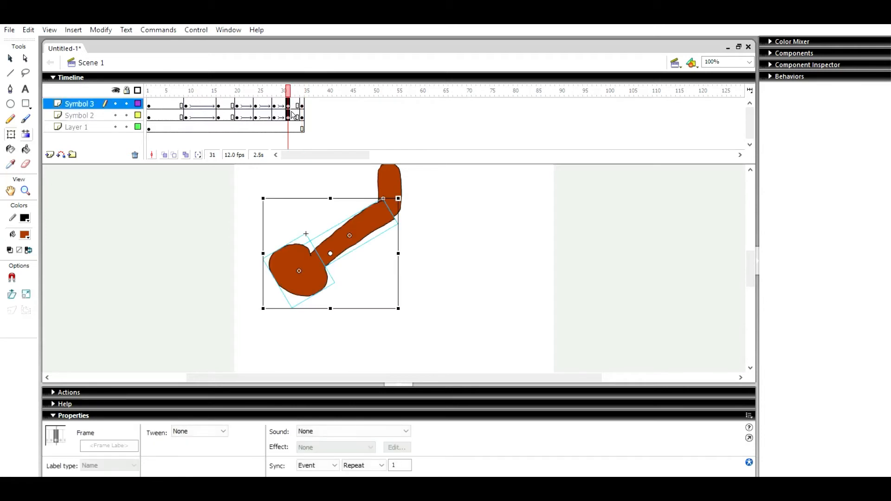
{"action": "left_click", "coordinate": [200, 431]}
{"action": "left_click", "coordinate": [194, 447]}
{"action": "left_click", "coordinate": [233, 89]}
{"action": "key", "text": "Return"}
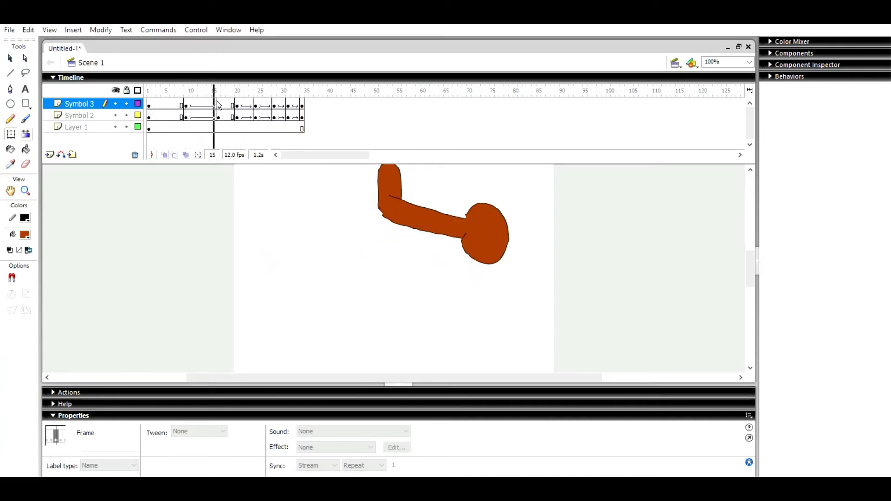
Shift the forearm and hand slightly upward at the frame 24 keyframes to align them with the upper arm's elbow.
{"action": "left_click", "coordinate": [238, 103]}
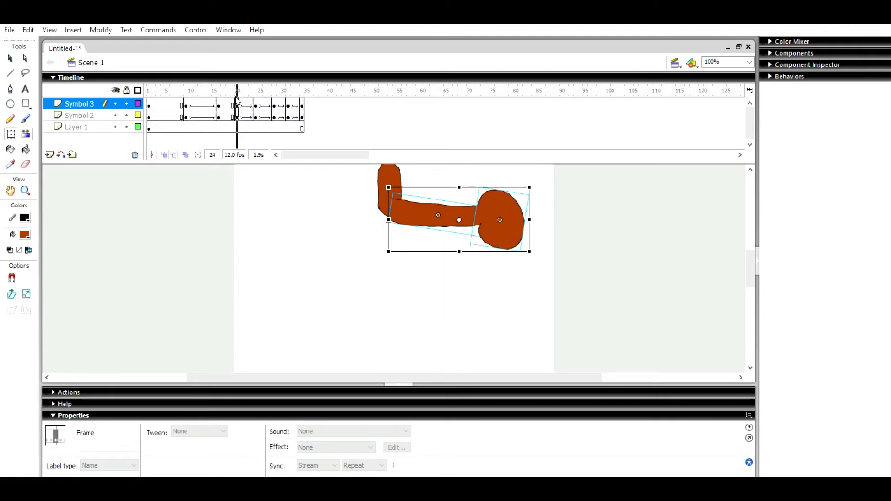
{"action": "left_click", "coordinate": [255, 92]}
{"action": "left_click_drag", "start_coordinate": [255, 105], "coordinate": [255, 118]}
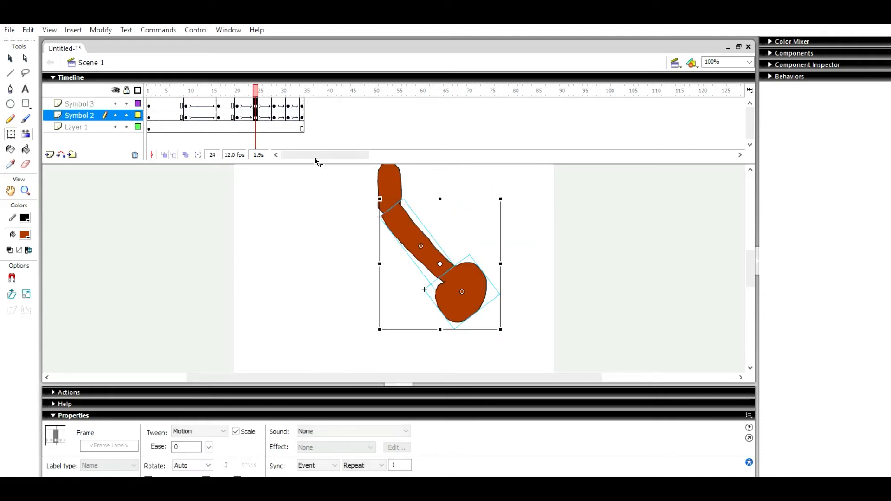
{"action": "left_click_drag", "start_coordinate": [403, 220], "coordinate": [402, 216]}
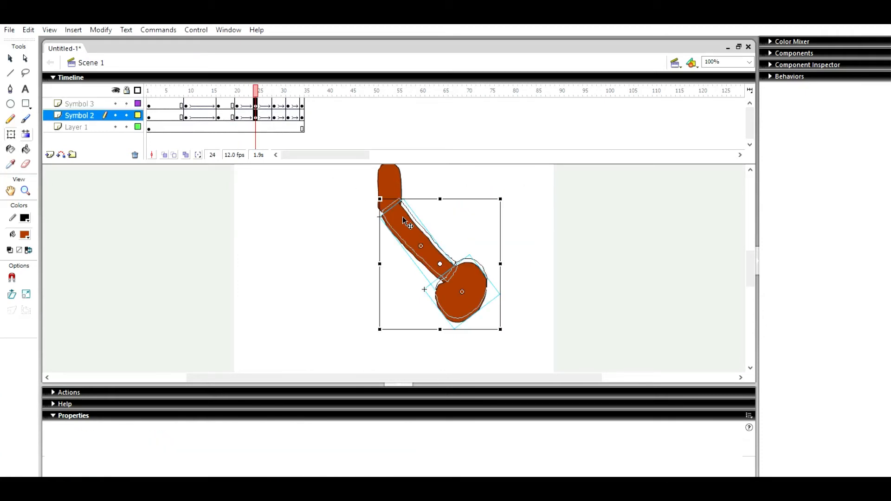
{"action": "left_click", "coordinate": [338, 232]}
Nudge the forearm and hand slightly upward at the frame 20 keyframes so they meet the elbow.
{"action": "left_click", "coordinate": [250, 91]}
{"action": "left_click_drag", "start_coordinate": [250, 79], "coordinate": [237, 117]}
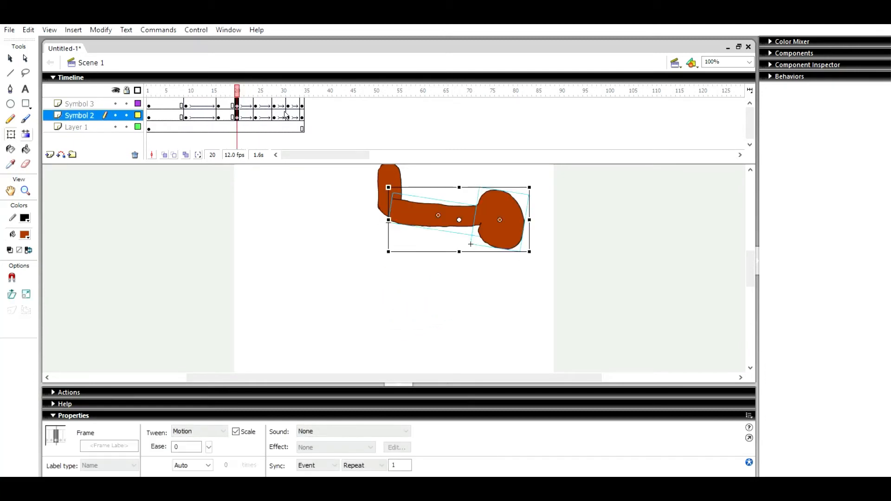
{"action": "left_click_drag", "start_coordinate": [404, 203], "coordinate": [406, 203]}
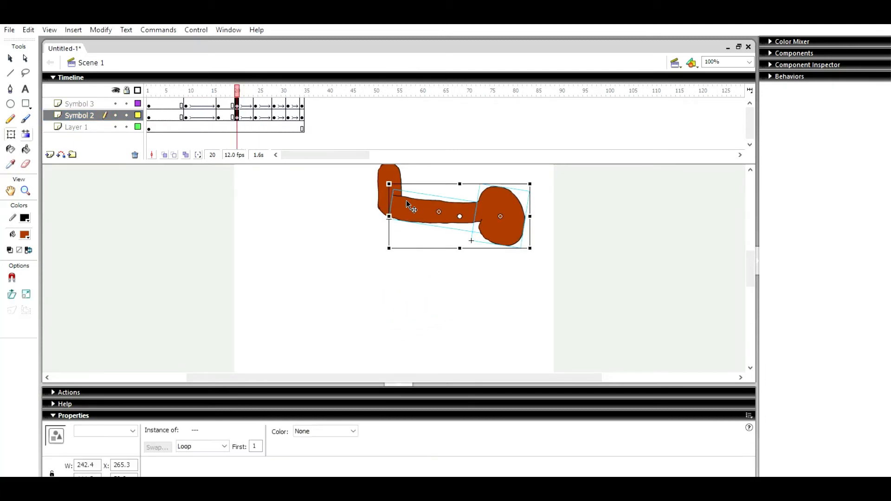
{"action": "left_click", "coordinate": [278, 137]}
Select the forearm and hand at frame 31 and move both slightly up and left to fit the elbow.
{"action": "left_click_drag", "start_coordinate": [237, 90], "coordinate": [288, 96]}
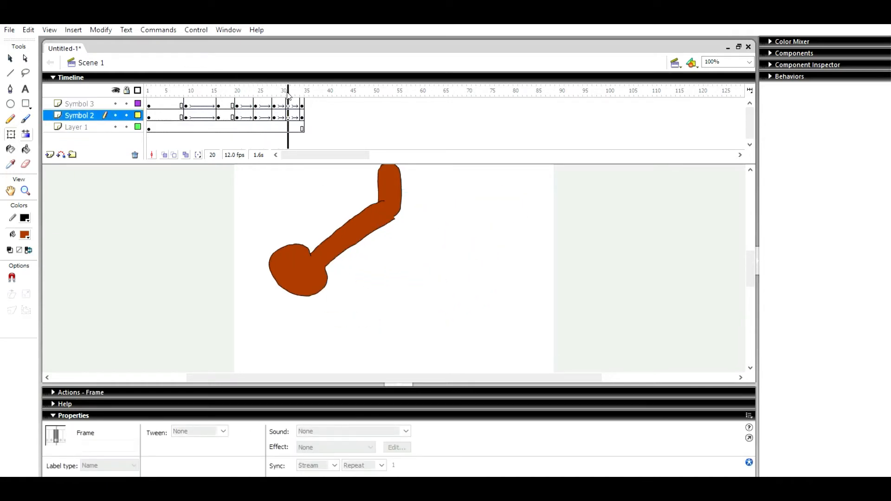
{"action": "left_click", "coordinate": [327, 271]}
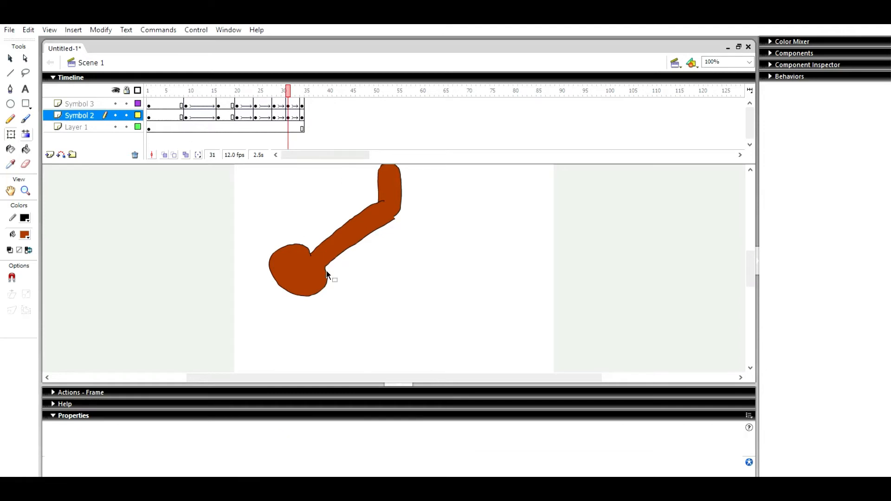
{"action": "left_click", "coordinate": [318, 252]}
{"action": "left_click", "coordinate": [291, 263], "text": "shift"}
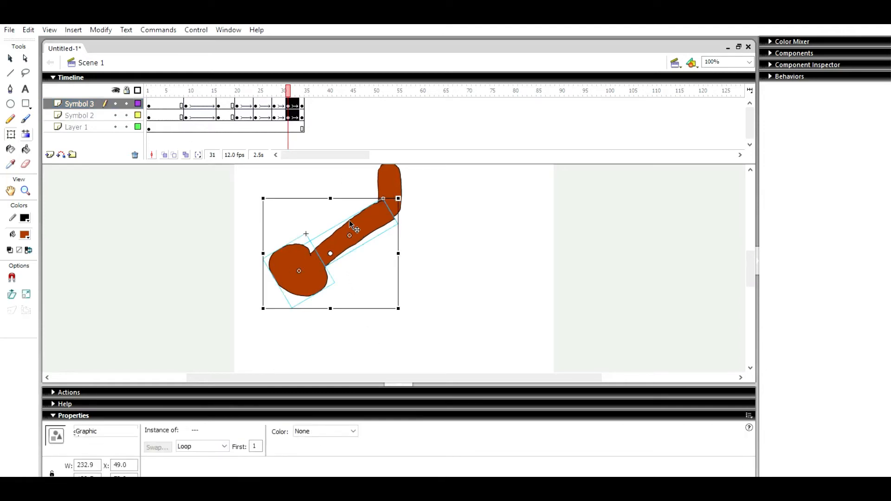
{"action": "left_click_drag", "start_coordinate": [349, 220], "coordinate": [347, 213]}
{"action": "left_click", "coordinate": [260, 210]}
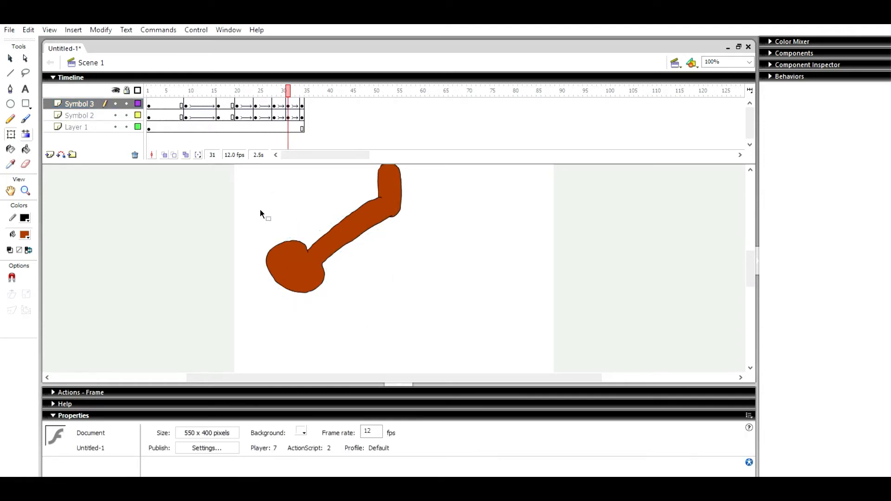
Play the animation, and raise the forearm and hand slightly at the frame 16 keyframes to line up with the elbow.
{"action": "key", "text": "Return"}
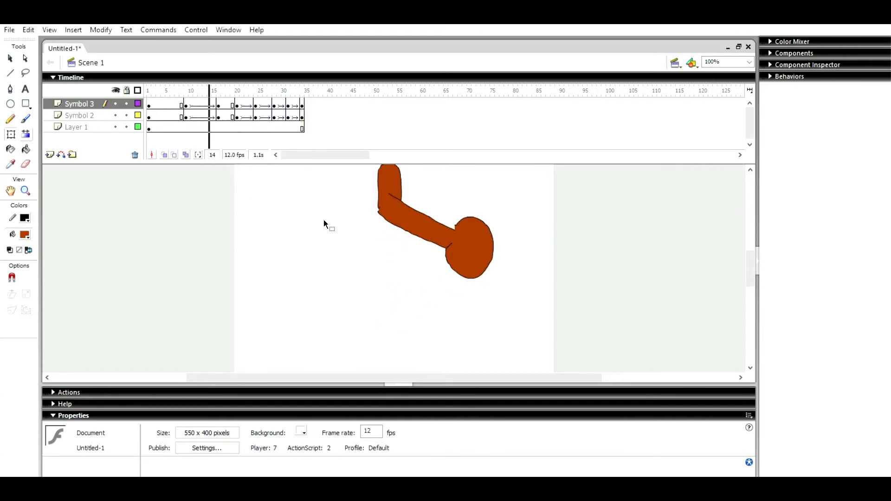
{"action": "left_click_drag", "start_coordinate": [209, 92], "coordinate": [218, 117]}
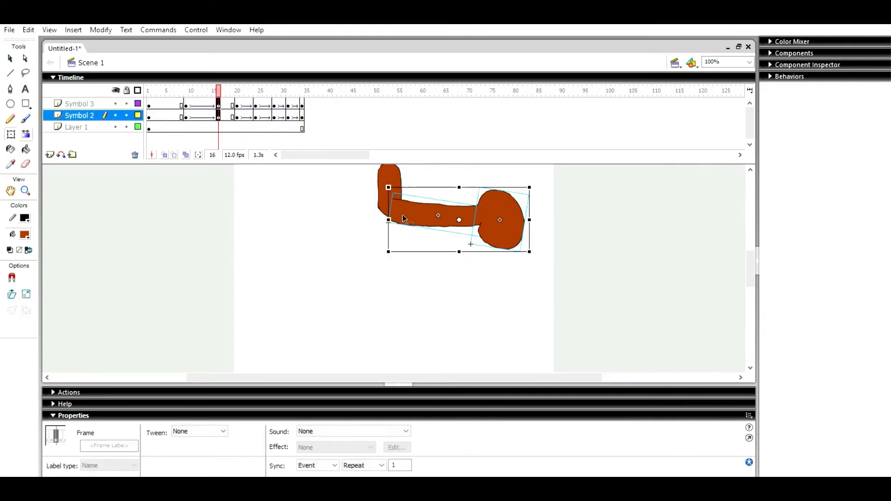
{"action": "left_click_drag", "start_coordinate": [405, 203], "coordinate": [405, 200]}
{"action": "left_click", "coordinate": [332, 233]}
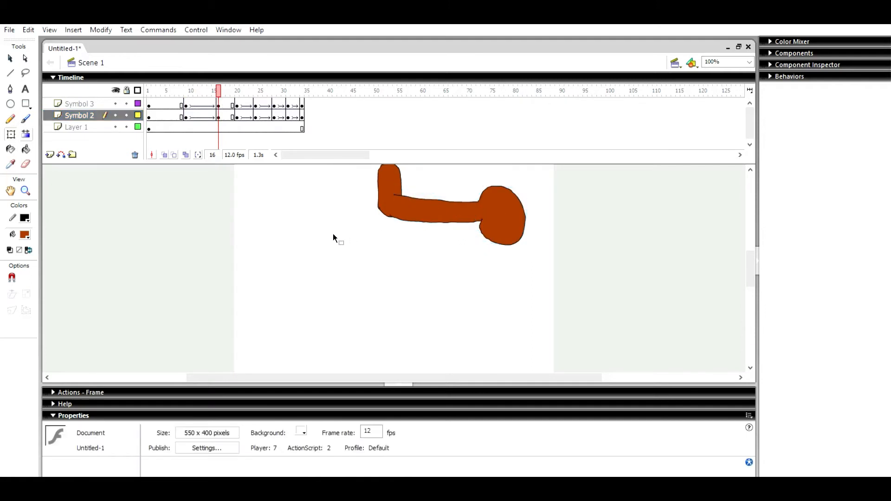
Play the animation through, and raise the forearm and hand slightly at the frame 34 keyframes to fit the elbow.
{"action": "key", "text": "Return"}
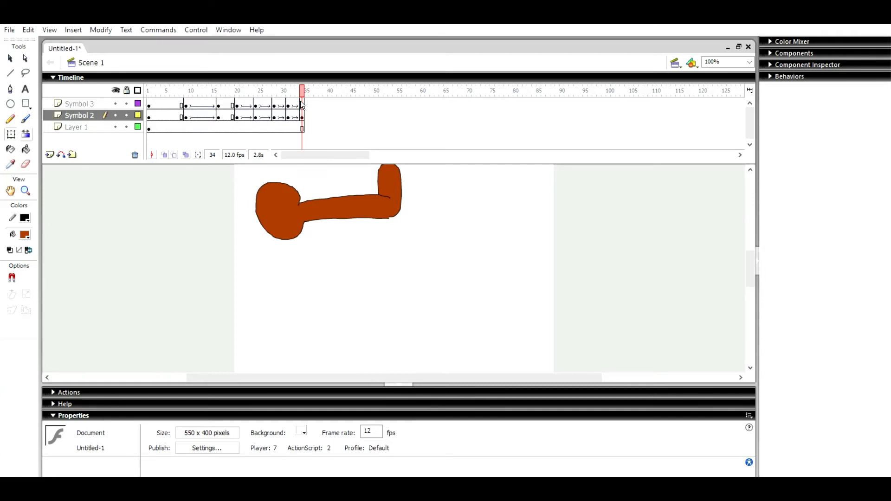
{"action": "left_click", "coordinate": [301, 116]}
{"action": "left_click_drag", "start_coordinate": [347, 195], "coordinate": [347, 191]}
{"action": "left_click", "coordinate": [323, 244]}
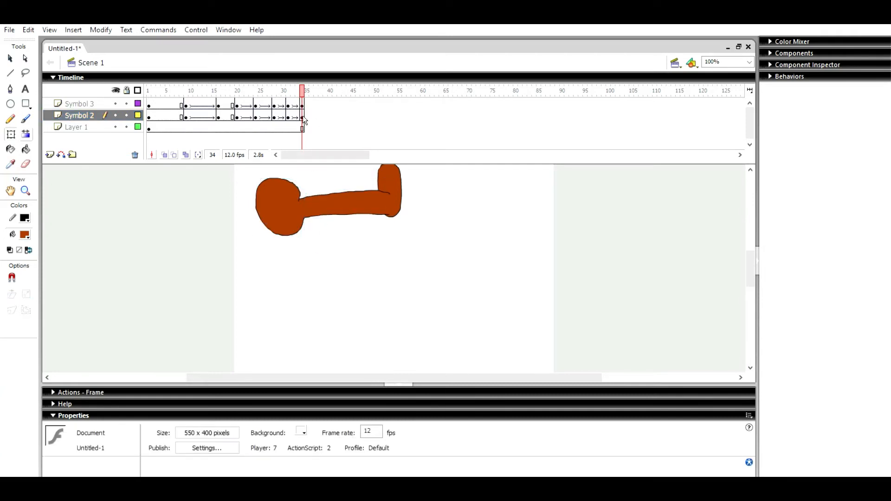
Play back the arm animation from frame 16 to check the adjusted elbow joint.
{"action": "mouse_move", "coordinate": [302, 91]}
{"action": "left_mouse_down"}
{"action": "mouse_move", "coordinate": [292, 77]}
{"action": "mouse_move", "coordinate": [288, 85]}
{"action": "mouse_move", "coordinate": [302, 91]}
{"action": "left_mouse_up"}
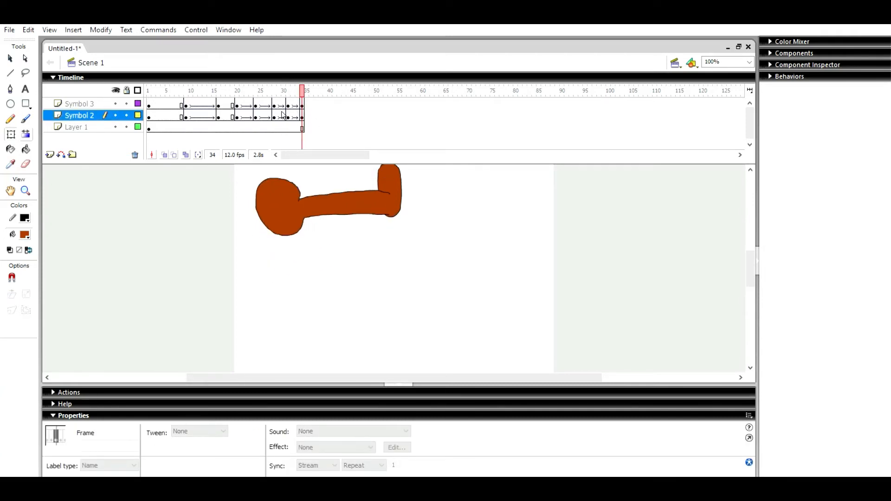
{"action": "left_click", "coordinate": [247, 170]}
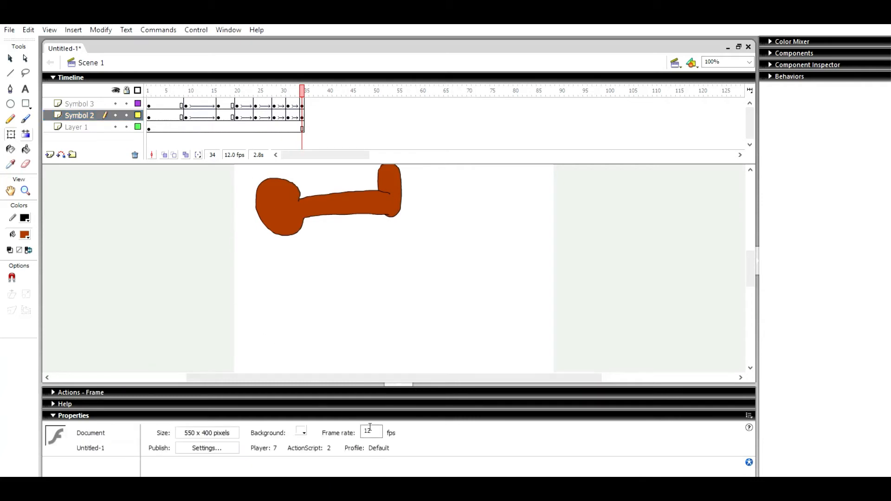
{"action": "left_click", "coordinate": [218, 91]}
{"action": "key", "text": "Return"}
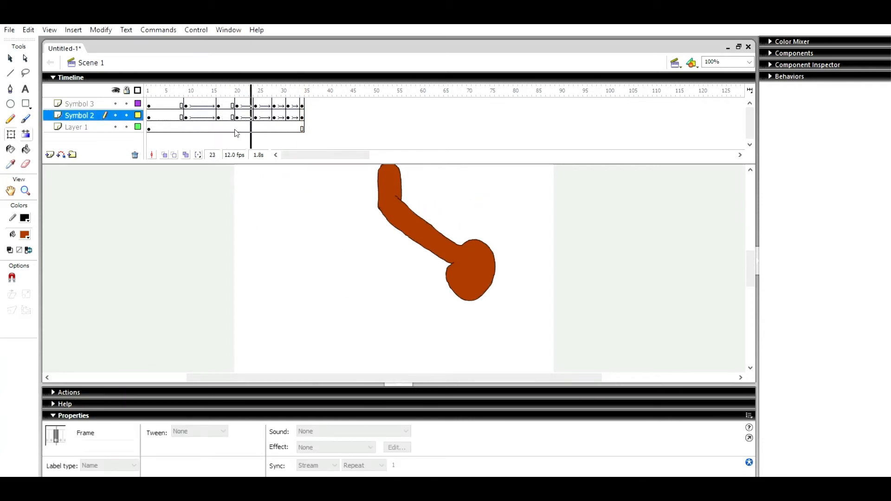
{"action": "left_click", "coordinate": [285, 274]}
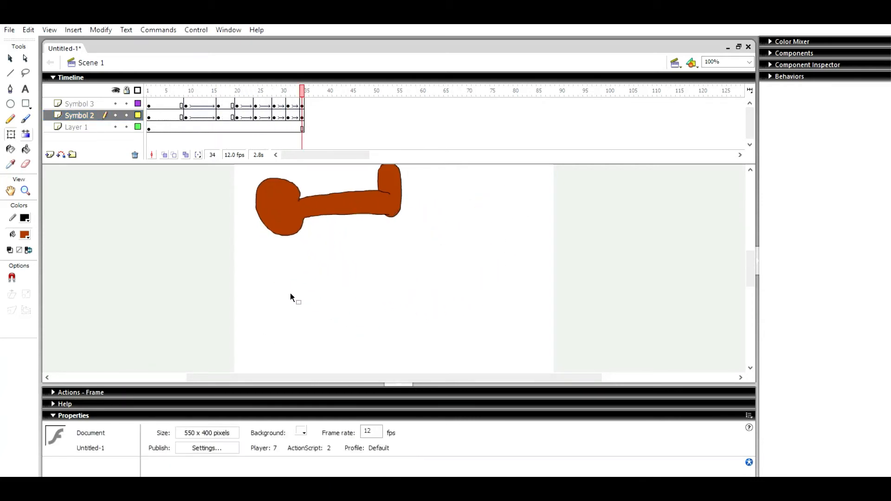
Set the document's frame rate to 30 fps.
{"action": "double_click", "coordinate": [368, 426]}
{"action": "key", "text": "BackSpace"}
{"action": "type", "text": "3"}
{"action": "key", "text": "BackSpace"}
{"action": "type", "text": "1"}
{"action": "key", "text": "BackSpace"}
{"action": "type", "text": "30"}
{"action": "key", "text": "Return"}
Play back the arm animation from about frame 5 at the new frame rate.
{"action": "left_click", "coordinate": [168, 88]}
{"action": "key", "text": "Return"}
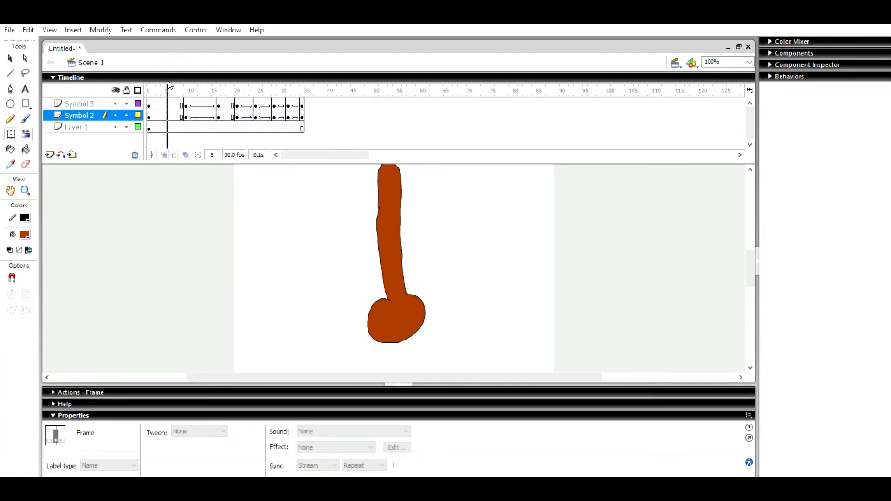
{"action": "key", "text": "Return"}
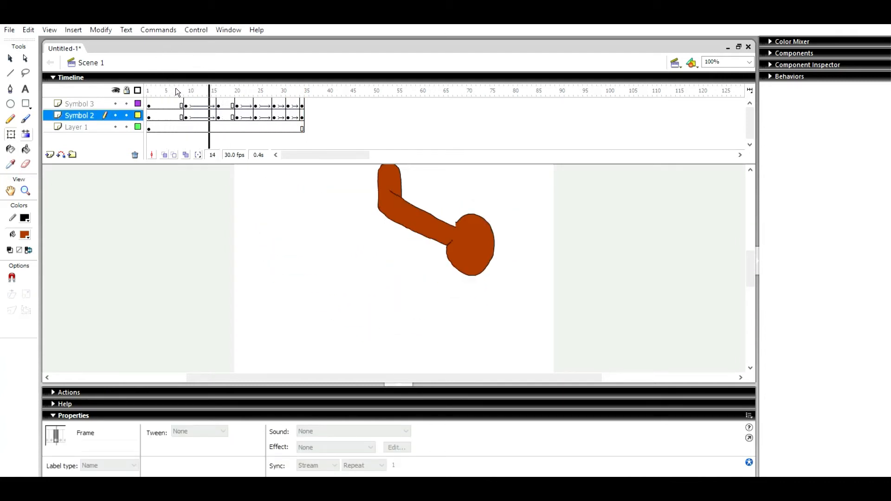
{"action": "key", "text": "Return"}
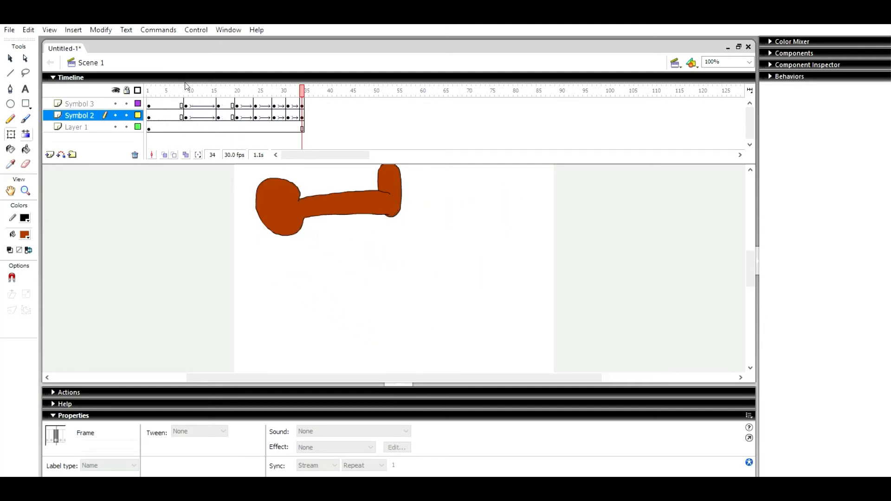
Play back the arm animation from frame 9 to the end.
{"action": "left_click", "coordinate": [186, 88]}
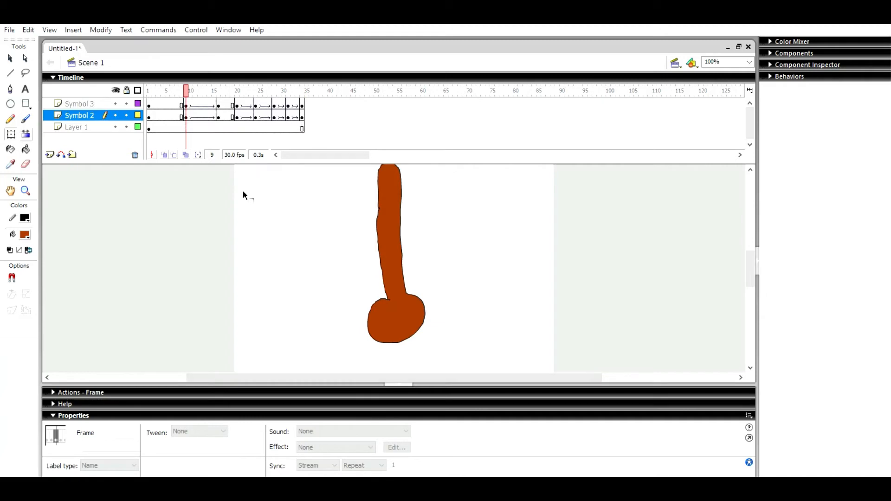
{"action": "key", "text": "Return"}
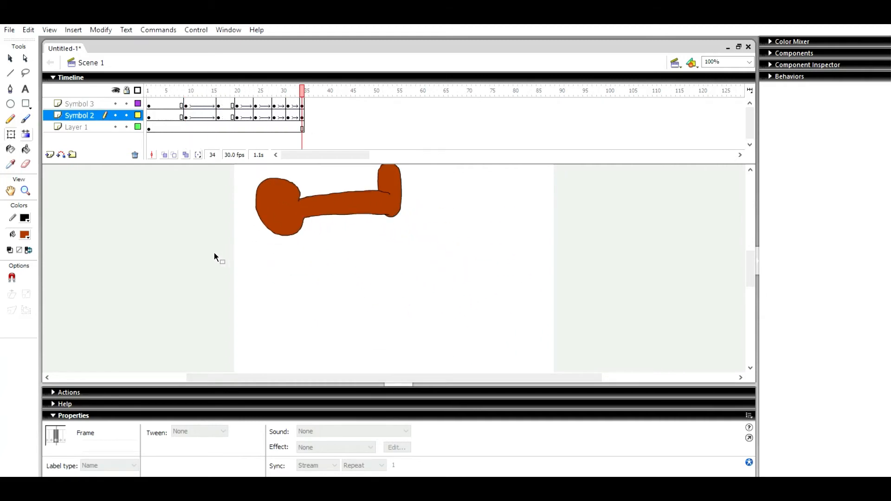
Set the document's frame rate to 24 fps and play the arm animation from about frame 9.
{"action": "left_click", "coordinate": [372, 431]}
{"action": "key", "text": "BackSpace"}
{"action": "key", "text": "BackSpace"}
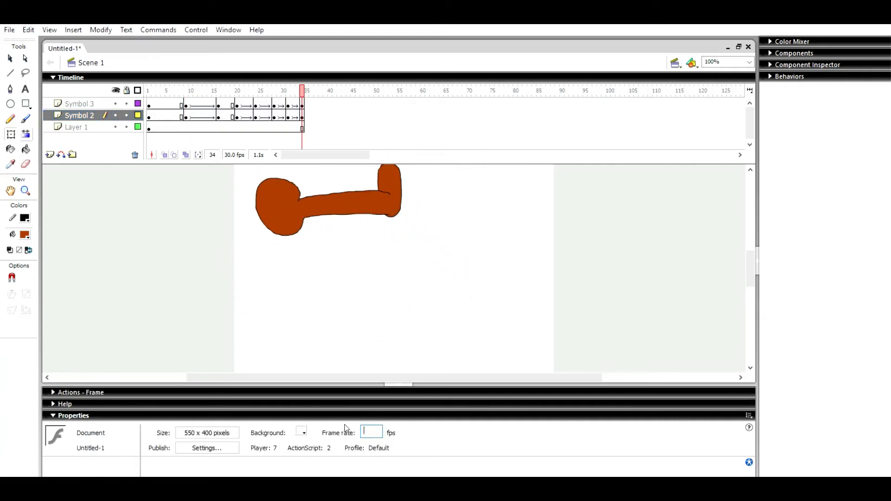
{"action": "type", "text": "24"}
{"action": "key", "text": "Return"}
{"action": "left_click", "coordinate": [185, 94]}
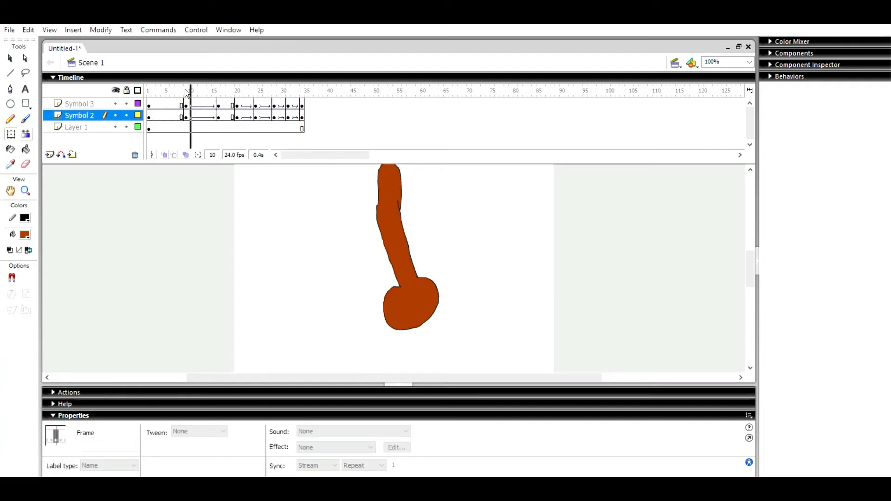
{"action": "key", "text": "Return"}
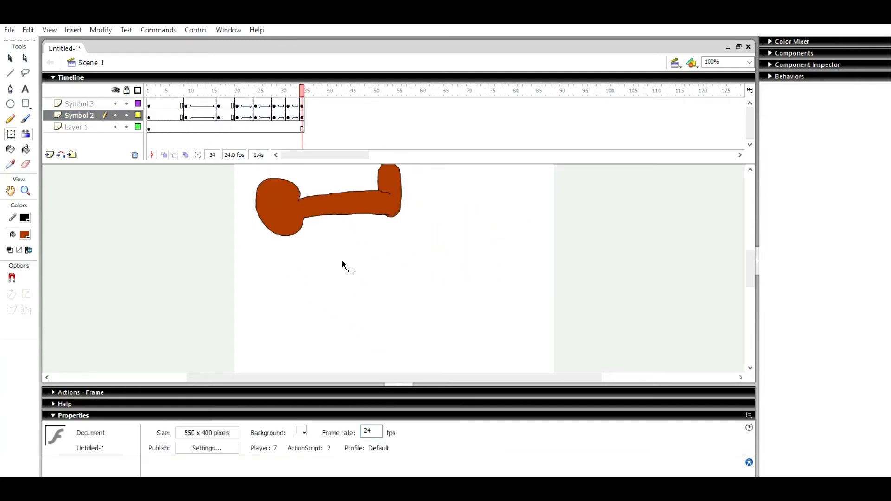
Set the document's frame rate to 30 fps and test the movie.
{"action": "left_click", "coordinate": [369, 431]}
{"action": "key", "text": "BackSpace"}
{"action": "key", "text": "BackSpace"}
{"action": "type", "text": "30"}
{"action": "key", "text": "Return"}
{"action": "key", "text": "ctrl+Return"}
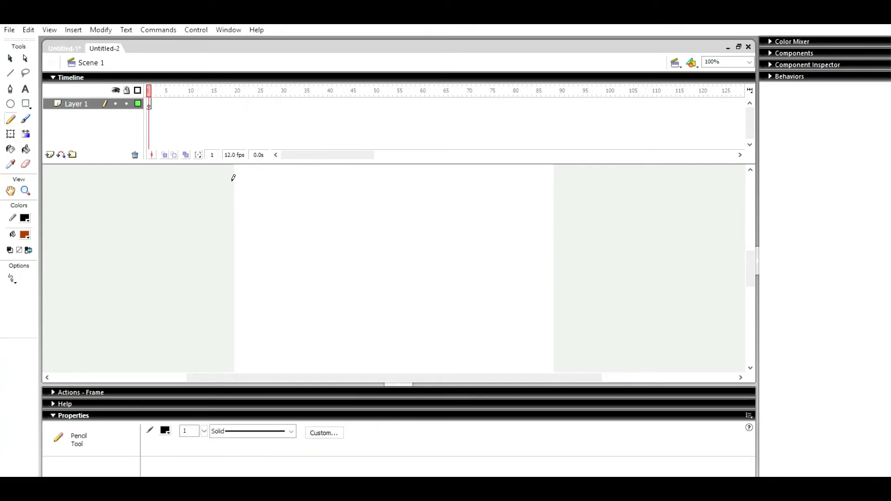
Handwrite the title "Shape animation" across the blank stage with the Pencil tool.
{"action": "mouse_move", "coordinate": [316, 190]}
{"action": "left_mouse_down"}
{"action": "mouse_move", "coordinate": [284, 220]}
{"action": "mouse_move", "coordinate": [280, 257]}
{"action": "left_mouse_up"}
{"action": "mouse_move", "coordinate": [341, 211]}
{"action": "left_mouse_down"}
{"action": "mouse_move", "coordinate": [338, 253]}
{"action": "mouse_move", "coordinate": [359, 253]}
{"action": "mouse_move", "coordinate": [391, 232]}
{"action": "mouse_move", "coordinate": [389, 267]}
{"action": "left_mouse_up"}
{"action": "left_click_drag", "start_coordinate": [402, 227], "coordinate": [404, 268]}
{"action": "mouse_move", "coordinate": [402, 233]}
{"action": "left_mouse_down"}
{"action": "mouse_move", "coordinate": [405, 244]}
{"action": "mouse_move", "coordinate": [439, 263]}
{"action": "left_mouse_up"}
{"action": "mouse_move", "coordinate": [327, 291]}
{"action": "left_mouse_down"}
{"action": "mouse_move", "coordinate": [323, 316]}
{"action": "mouse_move", "coordinate": [388, 291]}
{"action": "mouse_move", "coordinate": [422, 297]}
{"action": "mouse_move", "coordinate": [409, 307]}
{"action": "mouse_move", "coordinate": [423, 323]}
{"action": "left_mouse_up"}
{"action": "mouse_move", "coordinate": [435, 272]}
{"action": "left_mouse_down"}
{"action": "mouse_move", "coordinate": [436, 321]}
{"action": "mouse_move", "coordinate": [455, 295]}
{"action": "mouse_move", "coordinate": [457, 328]}
{"action": "mouse_move", "coordinate": [481, 305]}
{"action": "mouse_move", "coordinate": [510, 333]}
{"action": "left_mouse_up"}
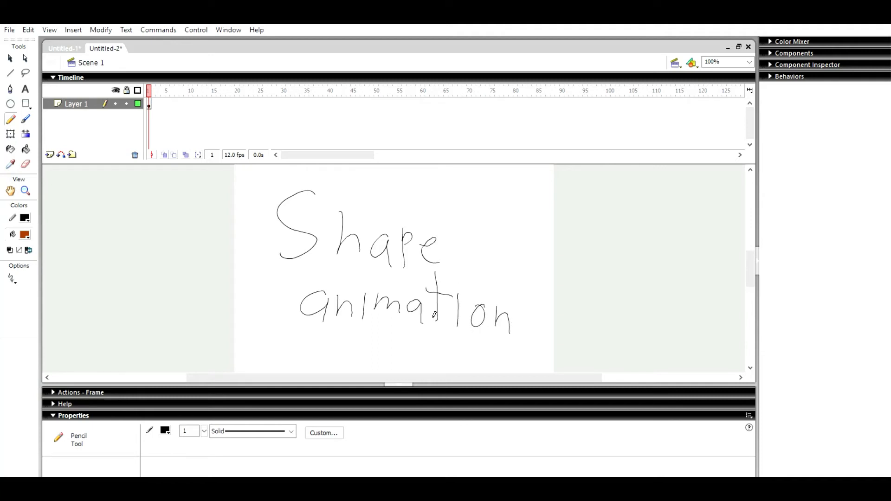
Undo all the pencil strokes of the handwritten title.
{"action": "key", "text": "ctrl+z"}
{"action": "key", "text": "ctrl+z"}
{"action": "key", "text": "ctrl+z"}
{"action": "key", "text": "ctrl+z"}
{"action": "key", "text": "ctrl+z"}
{"action": "key", "text": "ctrl+z"}
{"action": "key", "text": "ctrl+z"}
{"action": "key", "text": "ctrl+z"}
{"action": "key", "text": "ctrl+z"}
{"action": "key", "text": "ctrl+z"}
{"action": "key", "text": "ctrl+z"}
{"action": "key", "text": "ctrl+z"}
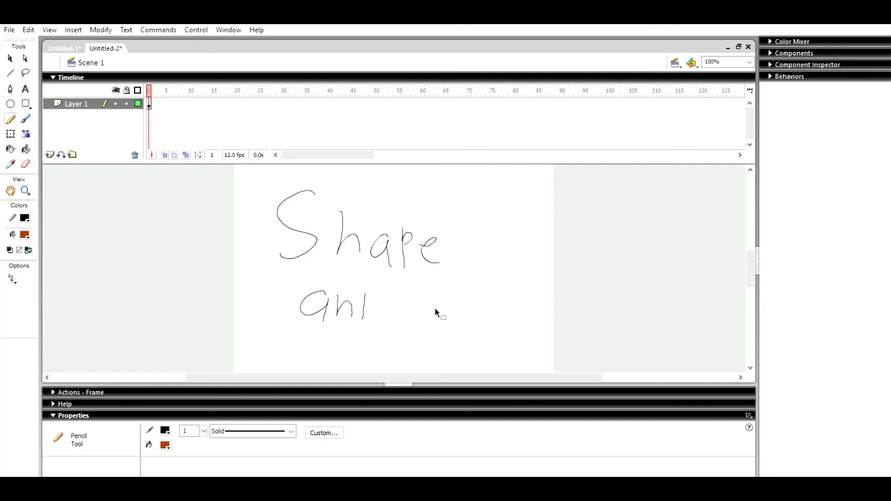
{"action": "key", "text": "ctrl+z"}
{"action": "key", "text": "ctrl+z"}
{"action": "key", "text": "ctrl+z"}
{"action": "key", "text": "ctrl+z"}
{"action": "key", "text": "ctrl+z"}
{"action": "key", "text": "ctrl+z"}
{"action": "key", "text": "ctrl+z"}
{"action": "key", "text": "ctrl+z"}
{"action": "key", "text": "ctrl+z"}
{"action": "key", "text": "ctrl+z"}
{"action": "key", "text": "ctrl+z"}
{"action": "key", "text": "ctrl+z"}
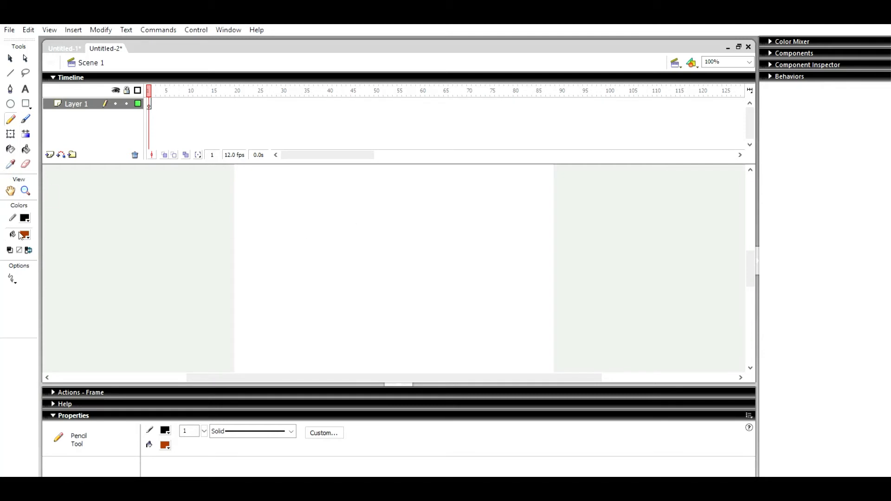
Set the pencil stroke height to 2.75 and draw a smiley with two oval eyes and a curved mouth in frame 1.
{"action": "left_click", "coordinate": [203, 430]}
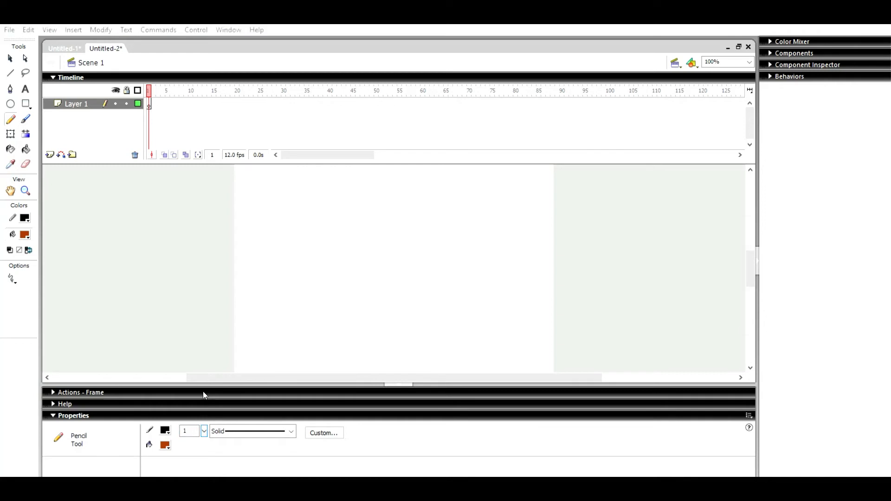
{"action": "left_click_drag", "start_coordinate": [202, 391], "coordinate": [205, 393]}
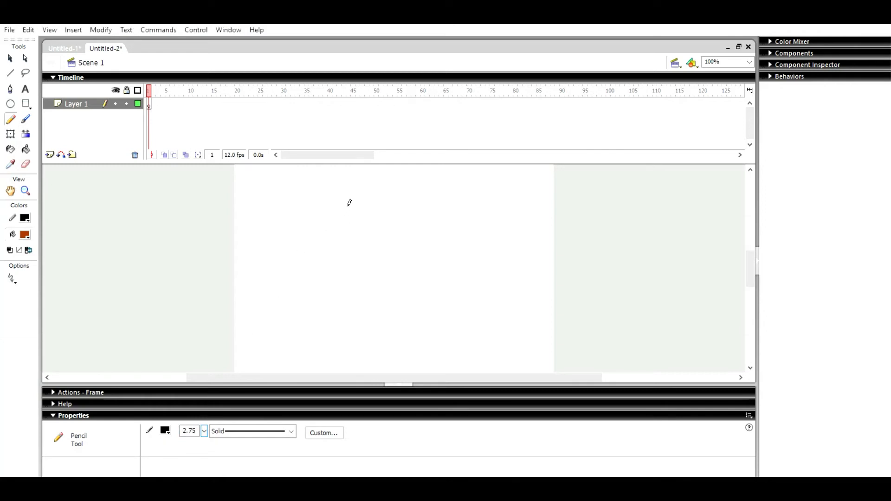
{"action": "left_click_drag", "start_coordinate": [349, 203], "coordinate": [351, 202]}
{"action": "mouse_move", "coordinate": [377, 200]}
{"action": "left_mouse_down"}
{"action": "mouse_move", "coordinate": [375, 217]}
{"action": "mouse_move", "coordinate": [377, 201]}
{"action": "left_mouse_up"}
{"action": "mouse_move", "coordinate": [331, 236]}
{"action": "left_mouse_down"}
{"action": "mouse_move", "coordinate": [375, 251]}
{"action": "mouse_move", "coordinate": [396, 227]}
{"action": "left_mouse_up"}
Extend the smiley through frame 7, insert a blank keyframe at frame 8 and draw a frowning face with two eyes there.
{"action": "key", "text": "F5"}
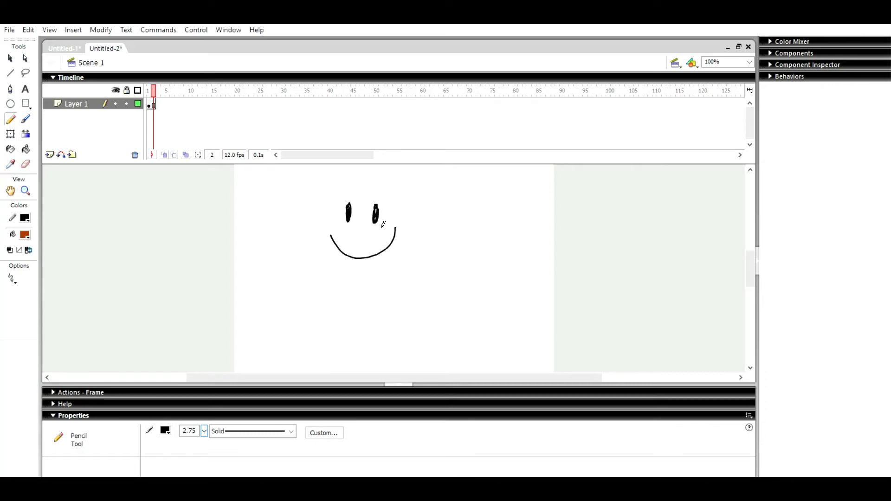
{"action": "key", "text": "F5"}
{"action": "key", "text": "F5"}
{"action": "key", "text": "F5"}
{"action": "key", "text": "F5"}
{"action": "key", "text": "F5"}
{"action": "key", "text": "F5"}
{"action": "key", "text": "F7"}
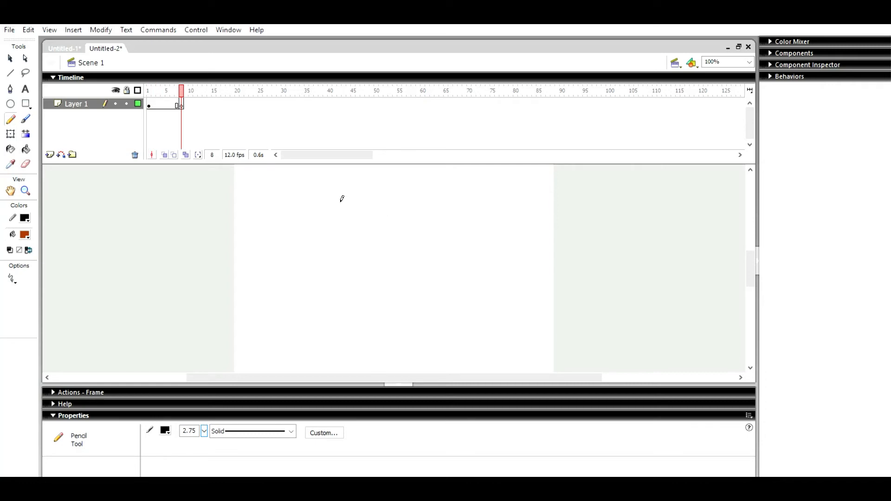
{"action": "mouse_move", "coordinate": [352, 205]}
{"action": "left_mouse_down"}
{"action": "mouse_move", "coordinate": [348, 223]}
{"action": "mouse_move", "coordinate": [374, 203]}
{"action": "mouse_move", "coordinate": [365, 236]}
{"action": "mouse_move", "coordinate": [375, 251]}
{"action": "left_mouse_up"}
Draw raised, arched eyebrows on the smiley in frame 1 and angry, slanted eyebrows on the frowning face in frame 8.
{"action": "left_click_drag", "start_coordinate": [198, 89], "coordinate": [148, 90]}
{"action": "mouse_move", "coordinate": [306, 200]}
{"action": "left_mouse_down"}
{"action": "mouse_move", "coordinate": [335, 180]}
{"action": "mouse_move", "coordinate": [406, 199]}
{"action": "left_mouse_up"}
{"action": "left_click", "coordinate": [181, 90]}
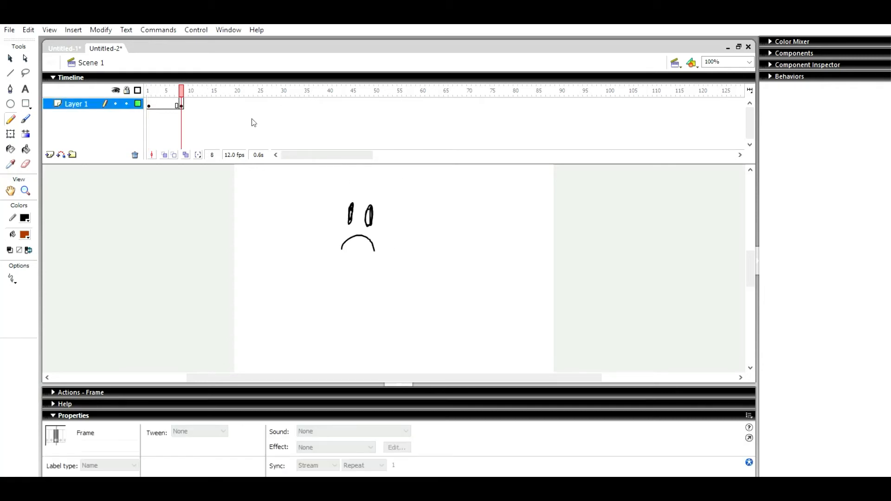
{"action": "left_click_drag", "start_coordinate": [320, 196], "coordinate": [353, 183]}
{"action": "left_click_drag", "start_coordinate": [399, 205], "coordinate": [376, 181]}
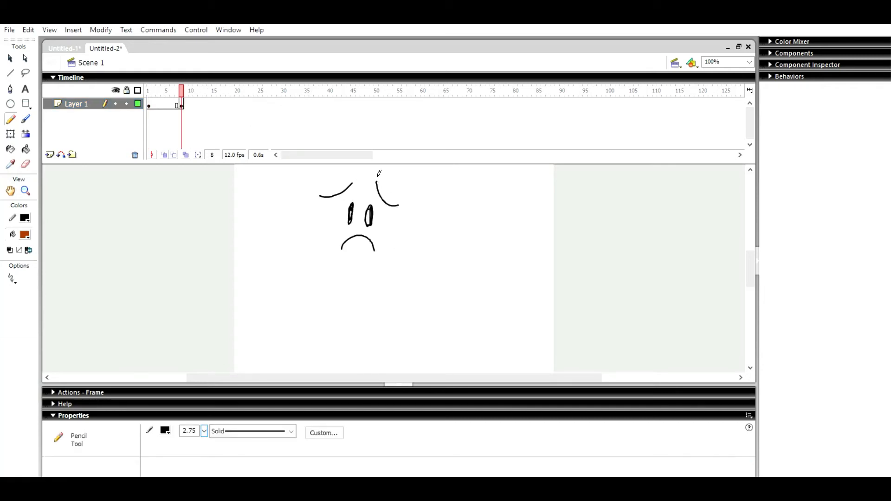
Apply a shape tween between the faces in frames 1 and 8, and scrub back to frame 1 to check it.
{"action": "left_click", "coordinate": [163, 94]}
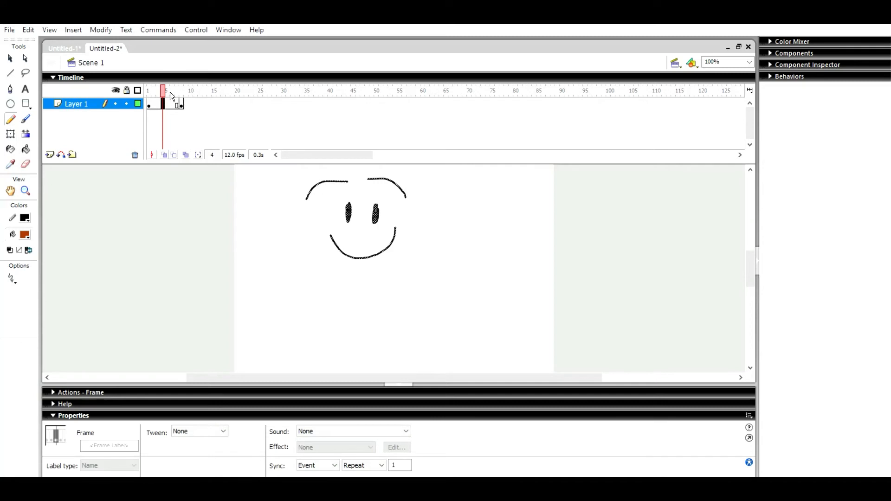
{"action": "left_click", "coordinate": [199, 431]}
{"action": "left_click", "coordinate": [193, 447]}
{"action": "mouse_move", "coordinate": [164, 92]}
{"action": "left_mouse_down"}
{"action": "mouse_move", "coordinate": [189, 96]}
{"action": "mouse_move", "coordinate": [149, 91]}
{"action": "left_mouse_up"}
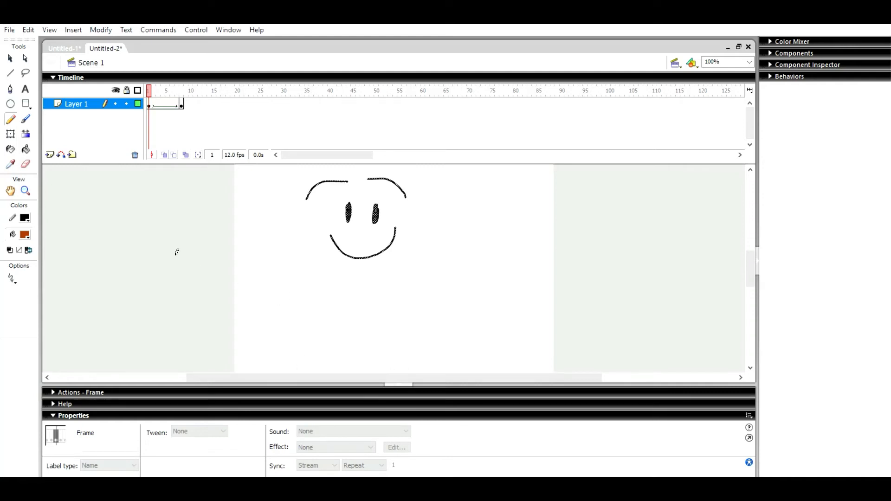
Deselect the smiley and add two shape hints in frame 1, one at each end of the right eyebrow.
{"action": "left_click", "coordinate": [11, 134]}
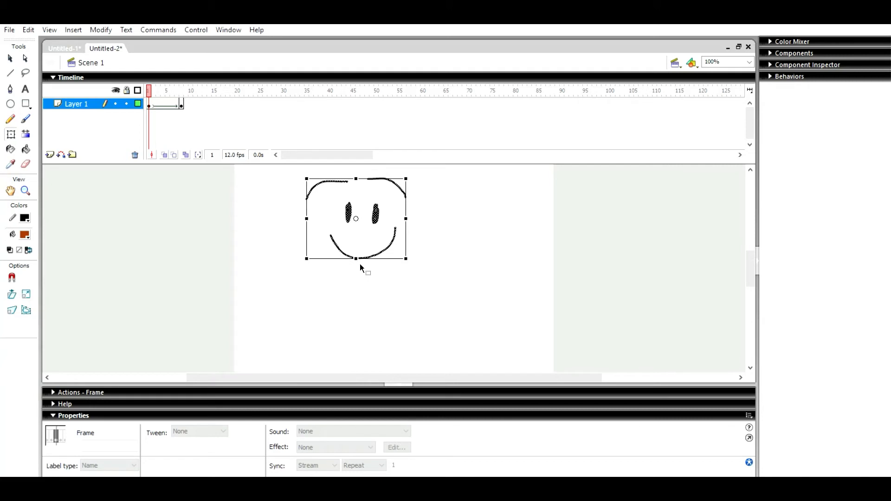
{"action": "left_click", "coordinate": [411, 265]}
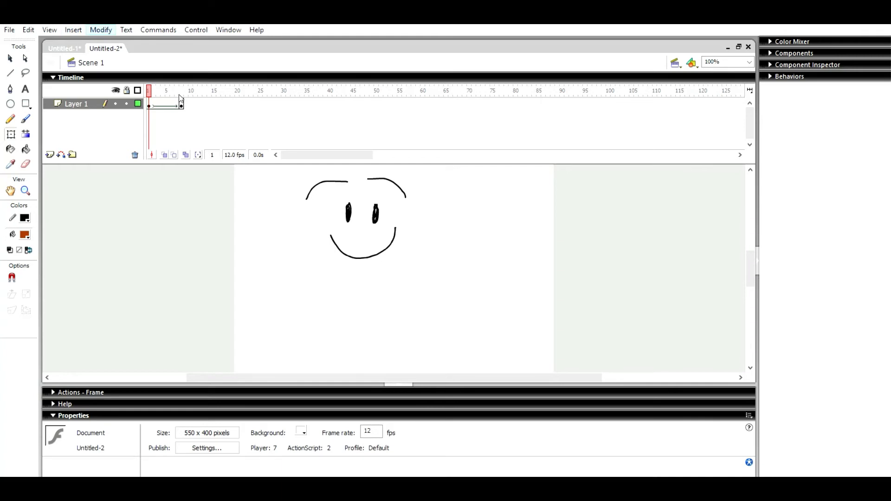
{"action": "key", "text": "v"}
{"action": "left_click_drag", "start_coordinate": [355, 216], "coordinate": [361, 211]}
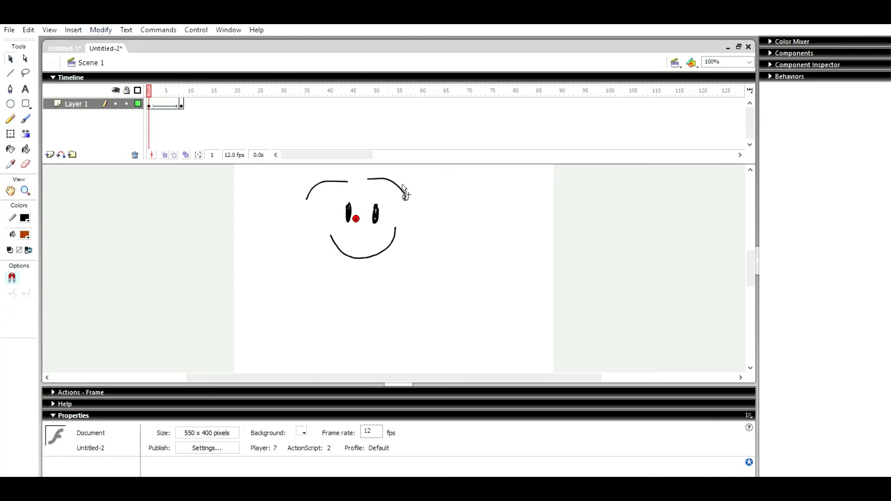
{"action": "left_click_drag", "start_coordinate": [401, 183], "coordinate": [402, 185]}
{"action": "key", "text": "ctrl+shift+h"}
{"action": "left_click_drag", "start_coordinate": [356, 207], "coordinate": [367, 171]}
Place the matching shape hints on the right eyebrow's ends in frame 8 and scrub through the tween.
{"action": "left_click_drag", "start_coordinate": [149, 88], "coordinate": [181, 88]}
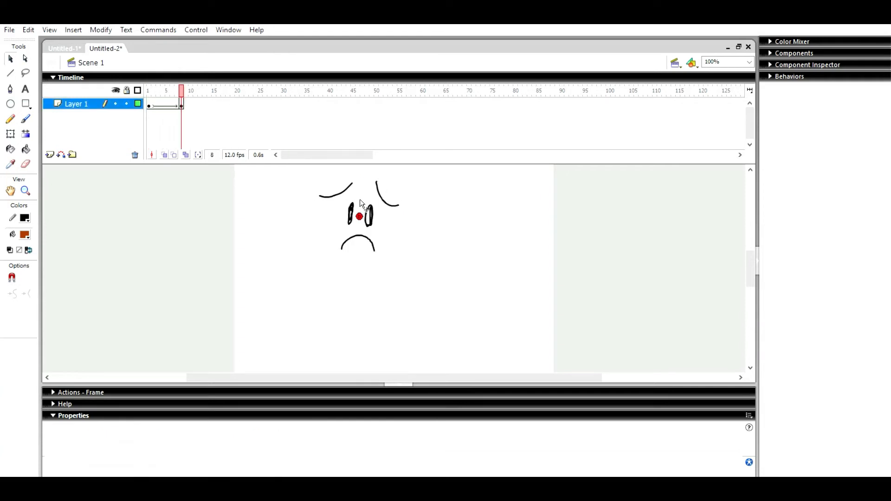
{"action": "left_click_drag", "start_coordinate": [359, 216], "coordinate": [377, 182]}
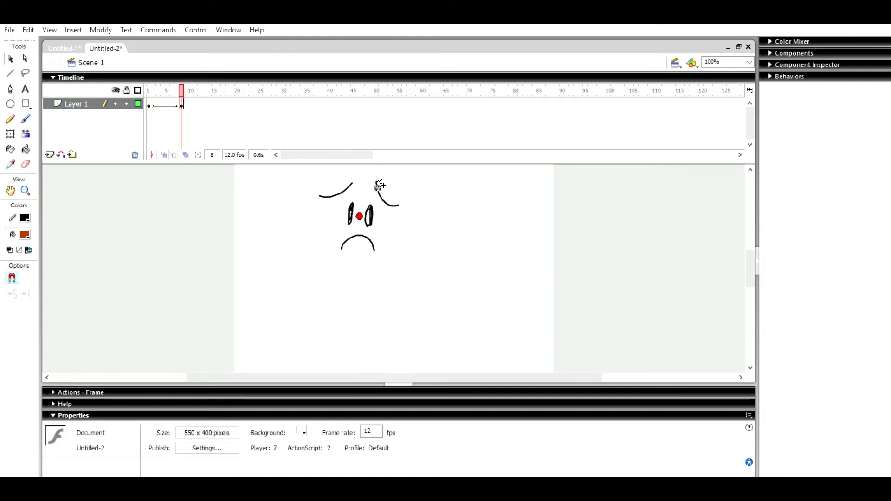
{"action": "left_click_drag", "start_coordinate": [359, 216], "coordinate": [399, 205]}
{"action": "left_click", "coordinate": [180, 84]}
{"action": "left_click_drag", "start_coordinate": [181, 83], "coordinate": [155, 82]}
{"action": "left_click", "coordinate": [281, 284]}
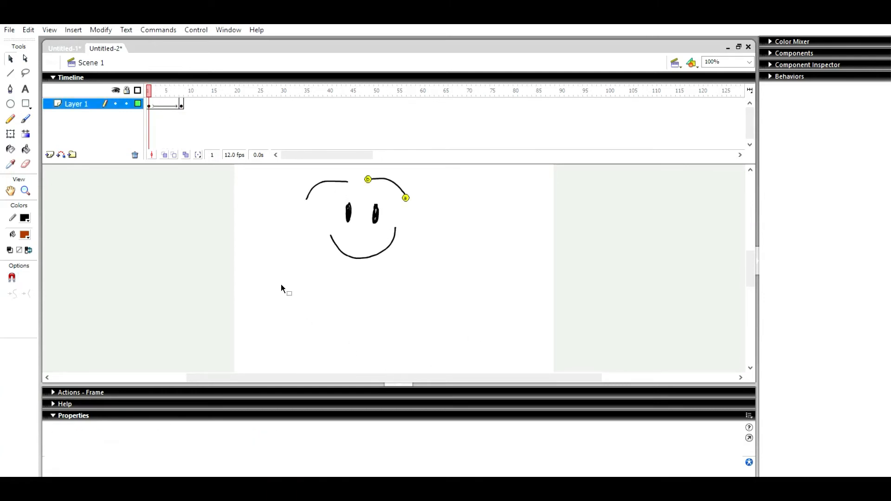
Add shape hints at the bottom and top of the left eye in frame 1 and match them in frame 8.
{"action": "key", "text": "ctrl+shift+h"}
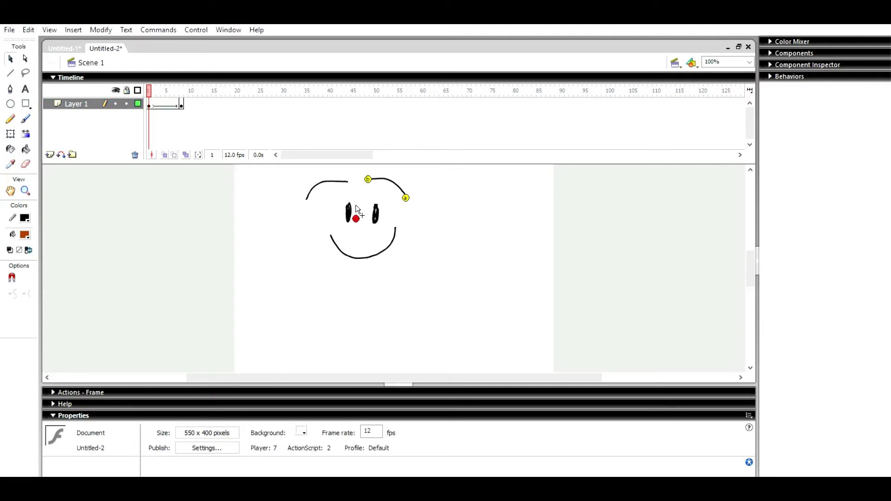
{"action": "mouse_move", "coordinate": [356, 218]}
{"action": "left_mouse_down"}
{"action": "mouse_move", "coordinate": [347, 222]}
{"action": "mouse_move", "coordinate": [349, 205]}
{"action": "left_mouse_up"}
{"action": "key", "text": "ctrl+shift+h"}
{"action": "key", "text": "Return"}
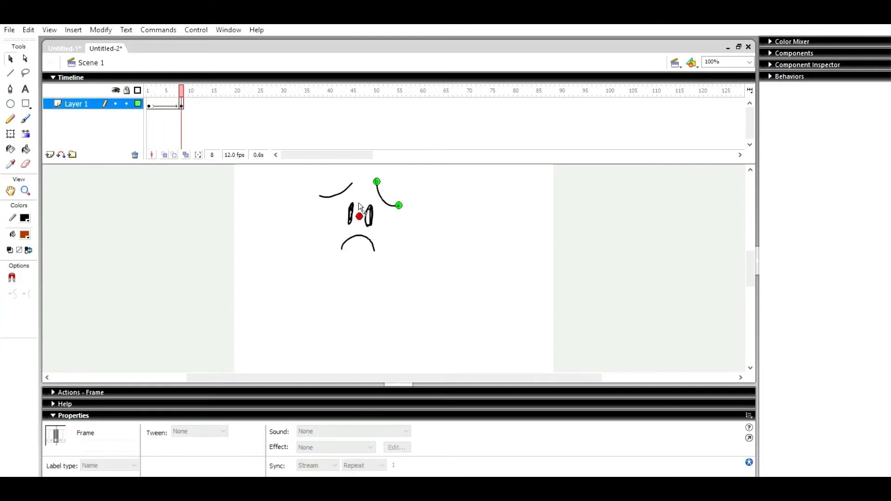
{"action": "mouse_move", "coordinate": [359, 216]}
{"action": "left_mouse_down"}
{"action": "mouse_move", "coordinate": [351, 190]}
{"action": "mouse_move", "coordinate": [349, 225]}
{"action": "left_mouse_up"}
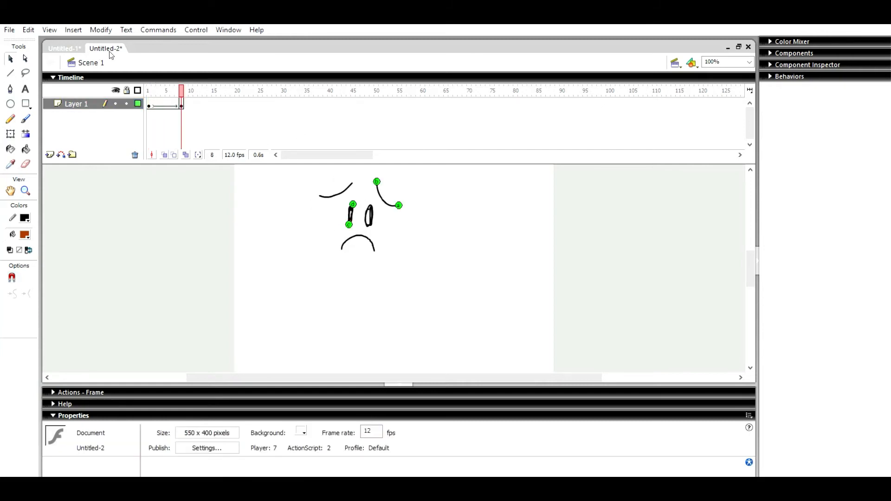
{"action": "mouse_move", "coordinate": [170, 87]}
{"action": "left_mouse_down"}
{"action": "mouse_move", "coordinate": [147, 88]}
{"action": "mouse_move", "coordinate": [181, 87]}
{"action": "left_mouse_up"}
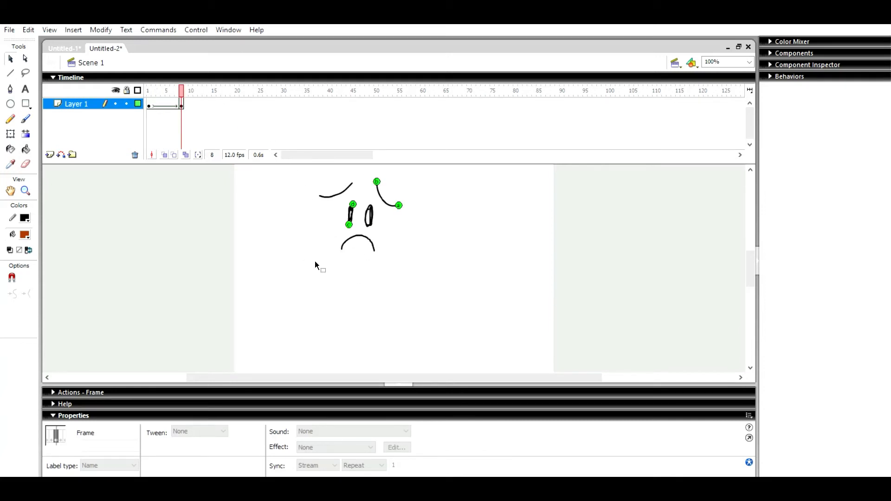
{"action": "left_click", "coordinate": [270, 203]}
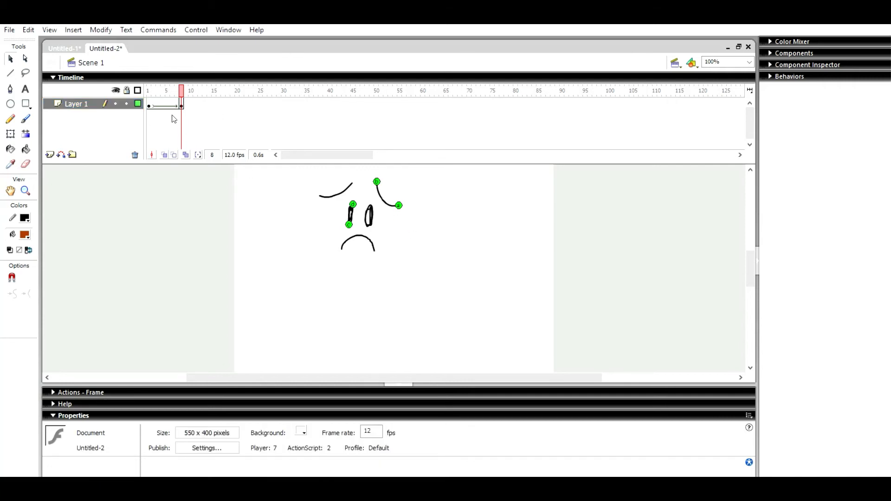
Add two shape hints to the right eye in frame 1, match them in frame 8 and scrub through the tween.
{"action": "left_click_drag", "start_coordinate": [173, 101], "coordinate": [144, 95]}
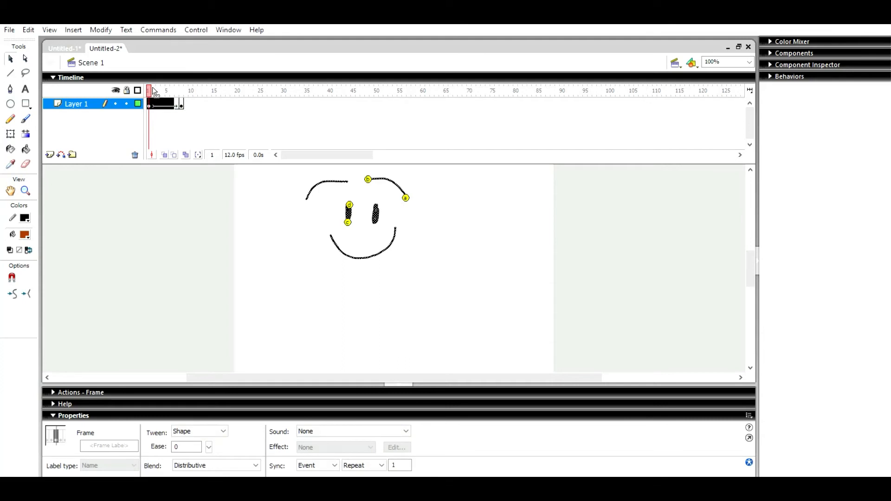
{"action": "left_click", "coordinate": [221, 214]}
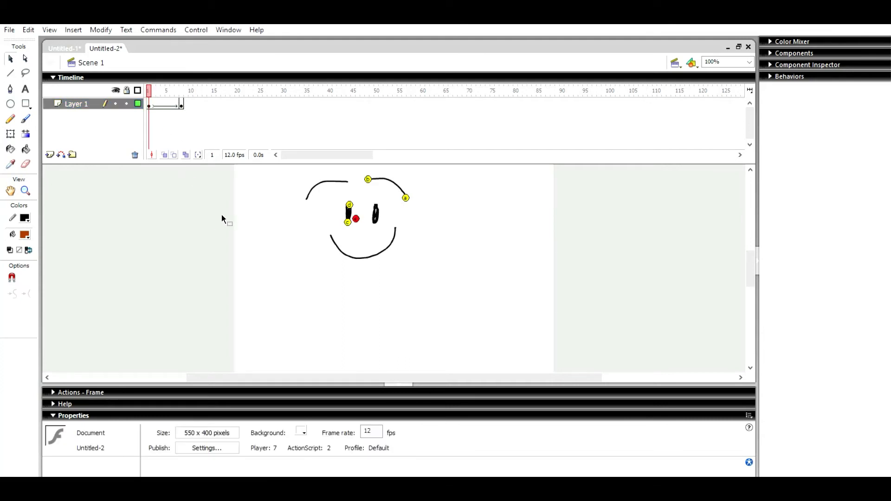
{"action": "left_click_drag", "start_coordinate": [355, 218], "coordinate": [375, 204]}
{"action": "key", "text": "ctrl+shift+h"}
{"action": "left_click_drag", "start_coordinate": [148, 83], "coordinate": [181, 83]}
{"action": "mouse_move", "coordinate": [358, 215]}
{"action": "left_mouse_down"}
{"action": "mouse_move", "coordinate": [362, 202]}
{"action": "mouse_move", "coordinate": [370, 206]}
{"action": "mouse_move", "coordinate": [370, 226]}
{"action": "left_mouse_up"}
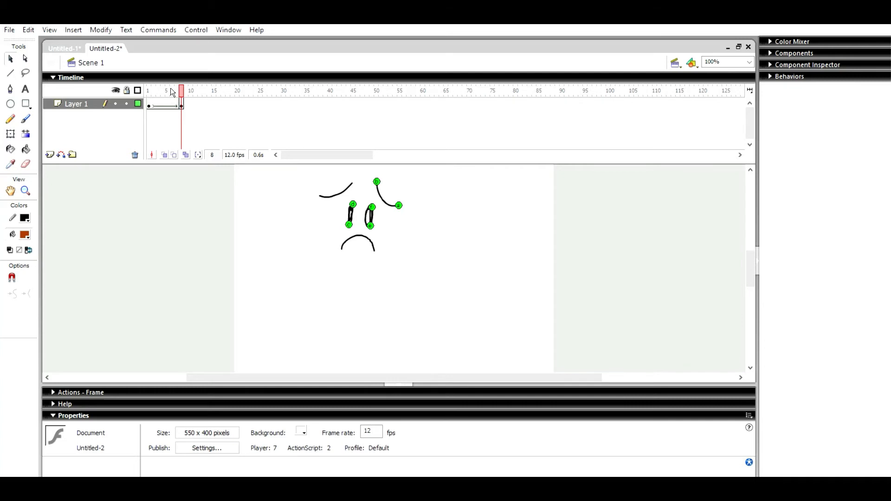
{"action": "mouse_move", "coordinate": [171, 88]}
{"action": "left_mouse_down"}
{"action": "mouse_move", "coordinate": [154, 92]}
{"action": "mouse_move", "coordinate": [181, 96]}
{"action": "left_mouse_up"}
Clear the previous tween's frames and brush a black smiling face with two eyes, two eyebrows and a curved mouth in frame 1.
{"action": "key", "text": "shift+F5"}
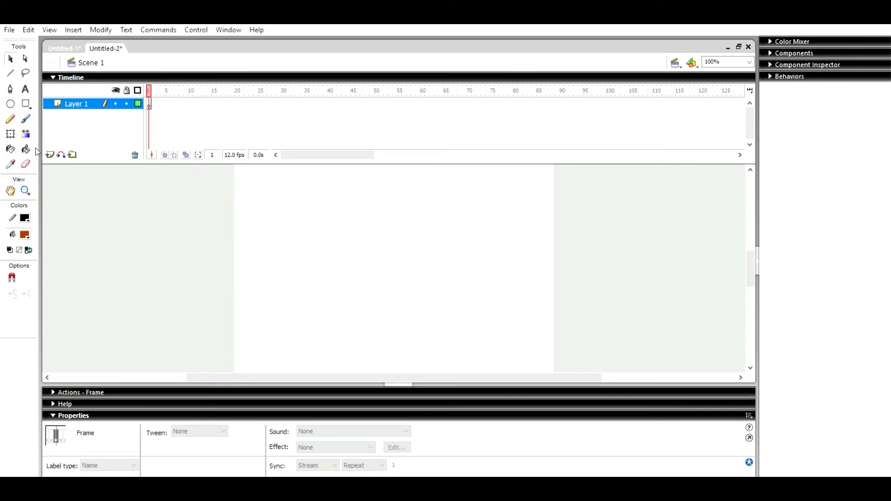
{"action": "left_click", "coordinate": [26, 119]}
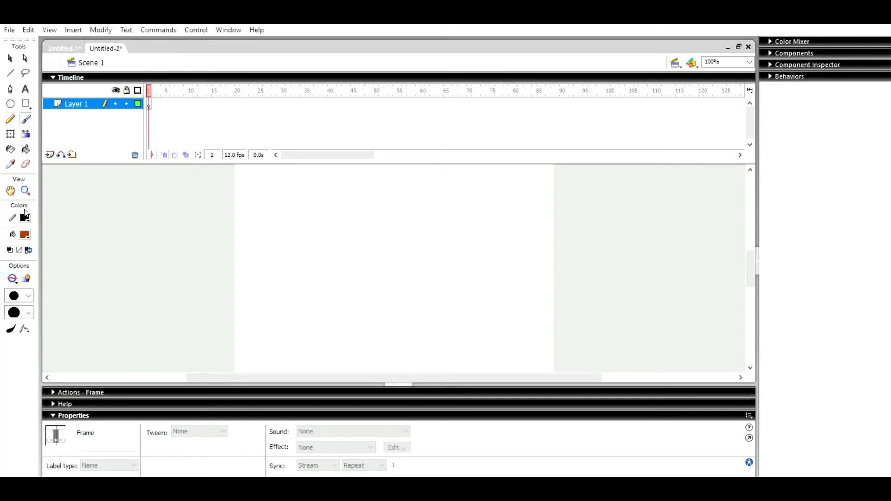
{"action": "left_click", "coordinate": [10, 250]}
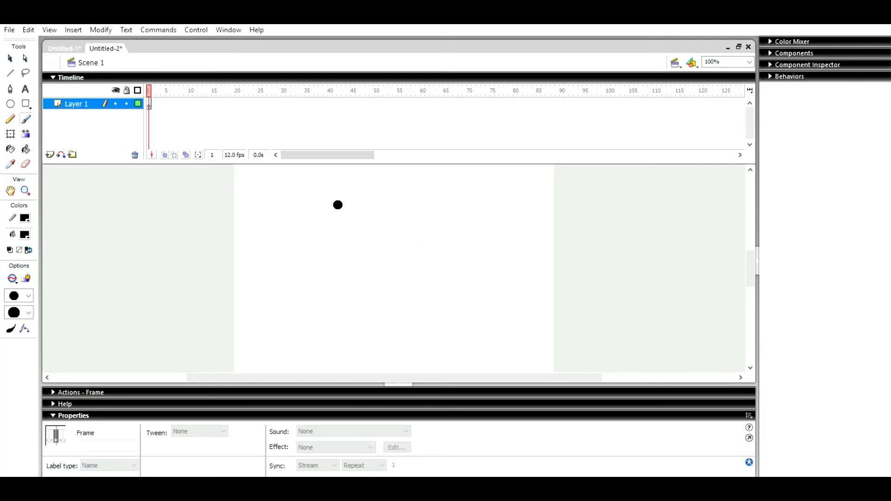
{"action": "left_click_drag", "start_coordinate": [351, 207], "coordinate": [351, 242]}
{"action": "mouse_move", "coordinate": [405, 213]}
{"action": "left_mouse_down"}
{"action": "mouse_move", "coordinate": [412, 228]}
{"action": "mouse_move", "coordinate": [405, 242]}
{"action": "left_mouse_up"}
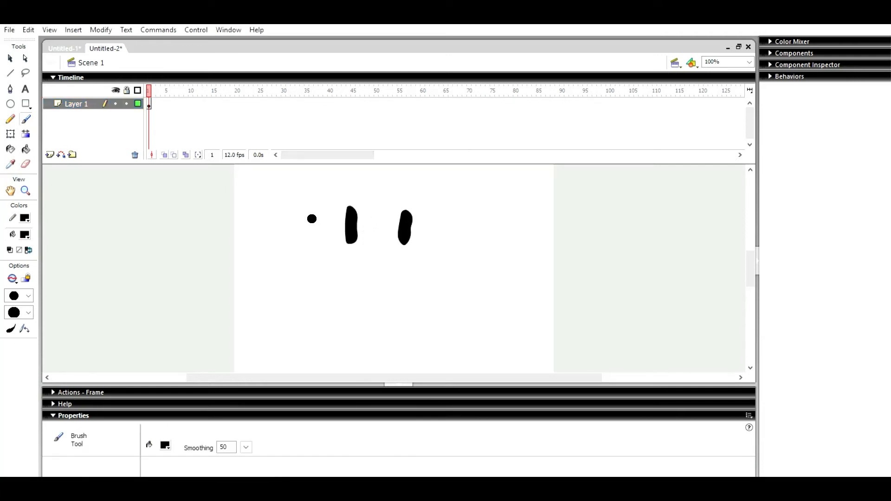
{"action": "left_click_drag", "start_coordinate": [304, 224], "coordinate": [355, 178]}
{"action": "mouse_move", "coordinate": [444, 211]}
{"action": "left_mouse_down"}
{"action": "mouse_move", "coordinate": [424, 182]}
{"action": "mouse_move", "coordinate": [405, 186]}
{"action": "left_mouse_up"}
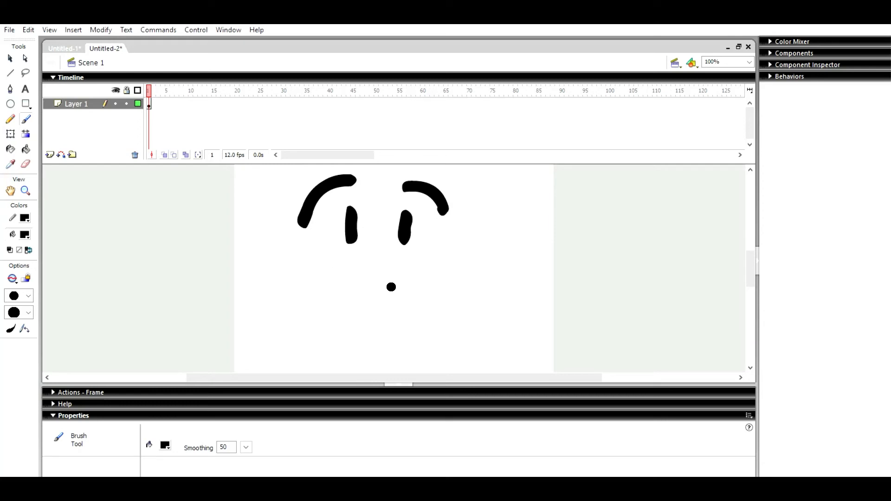
{"action": "left_click_drag", "start_coordinate": [390, 296], "coordinate": [447, 243]}
Extend the smiling face's frames to frame 7 and insert a blank keyframe there.
{"action": "key", "text": "F5"}
{"action": "key", "text": "F5"}
{"action": "key", "text": "F5"}
{"action": "key", "text": "F5"}
{"action": "key", "text": "F5"}
{"action": "key", "text": "F5"}
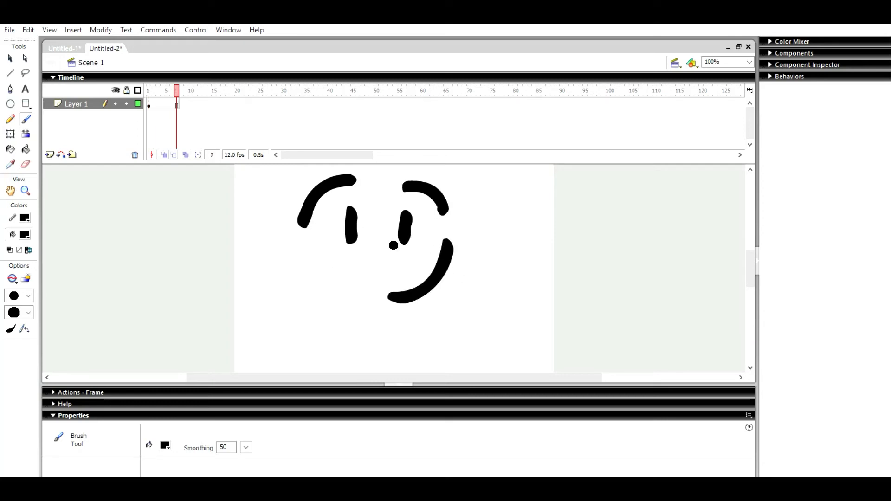
{"action": "key", "text": "F7"}
Brush a sad face with a downturned mouth, two eyes and two sagging eyebrows in frame 7.
{"action": "mouse_move", "coordinate": [370, 306]}
{"action": "left_mouse_down"}
{"action": "mouse_move", "coordinate": [402, 274]}
{"action": "mouse_move", "coordinate": [461, 280]}
{"action": "left_mouse_up"}
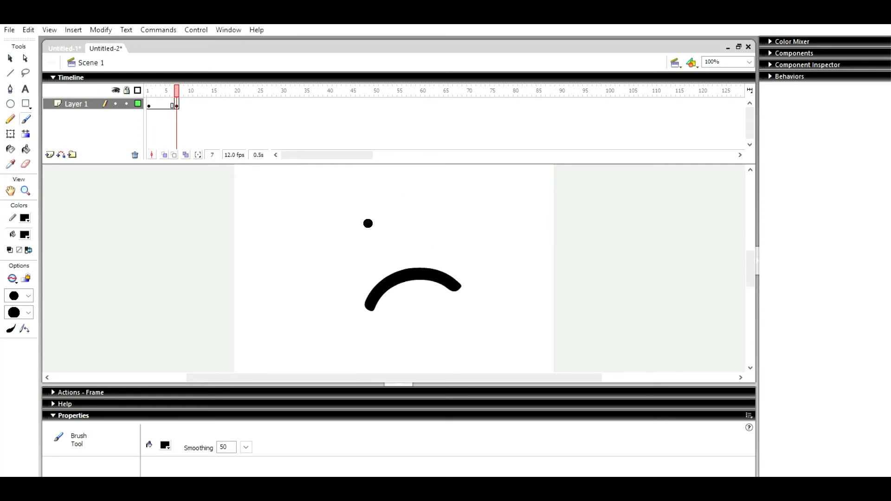
{"action": "left_click_drag", "start_coordinate": [364, 219], "coordinate": [372, 245]}
{"action": "left_click_drag", "start_coordinate": [424, 214], "coordinate": [417, 244]}
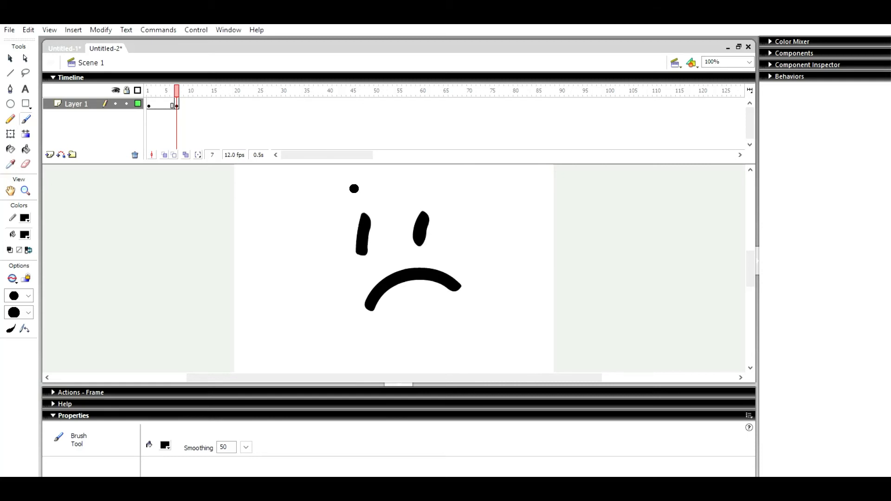
{"action": "left_click_drag", "start_coordinate": [314, 190], "coordinate": [360, 170]}
{"action": "left_click_drag", "start_coordinate": [464, 183], "coordinate": [438, 175]}
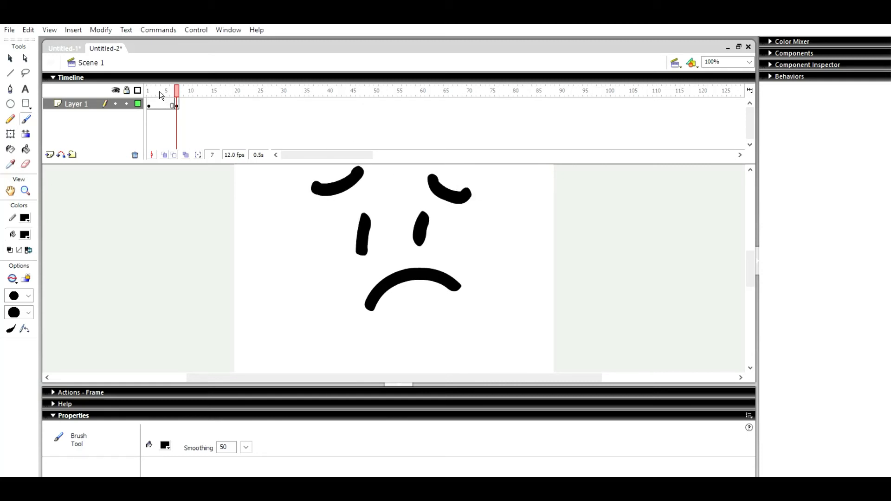
Apply a shape tween between the two brushed faces and scrub through it.
{"action": "left_click", "coordinate": [159, 104]}
{"action": "left_click", "coordinate": [205, 436]}
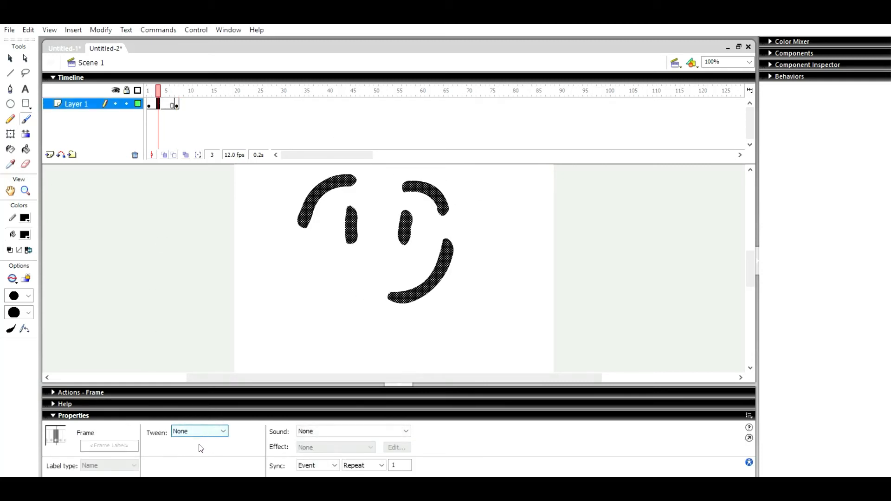
{"action": "left_click", "coordinate": [199, 454]}
{"action": "left_click_drag", "start_coordinate": [172, 89], "coordinate": [155, 89]}
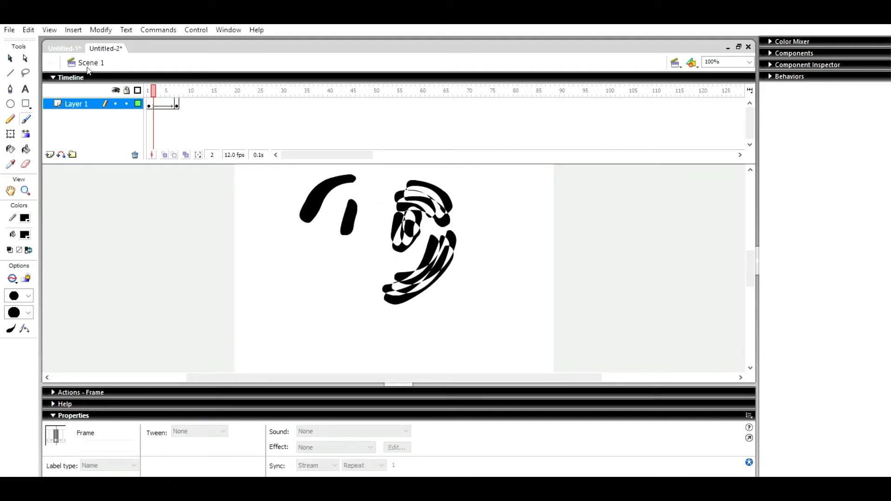
Deselect the face in frame 1 and add two shape hints on the right eye and three along the right eyebrow.
{"action": "left_click", "coordinate": [148, 90]}
{"action": "key", "text": "v"}
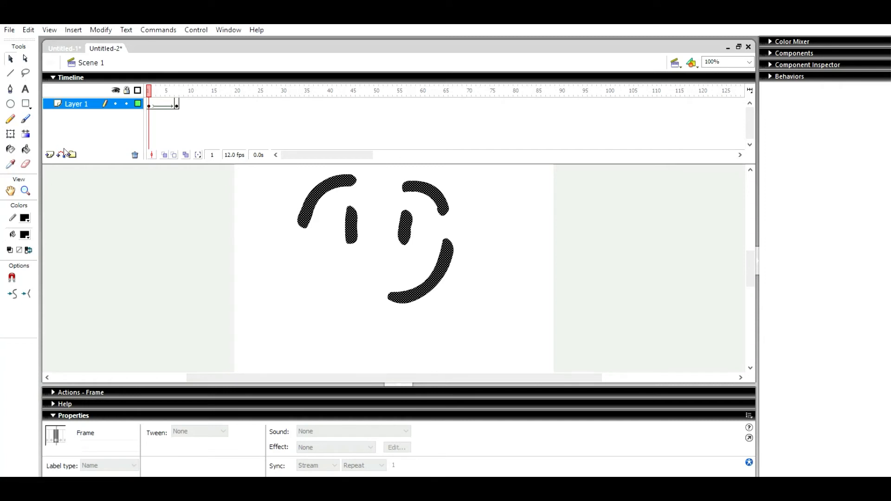
{"action": "left_click", "coordinate": [266, 274]}
{"action": "key", "text": "ctrl+shift+h"}
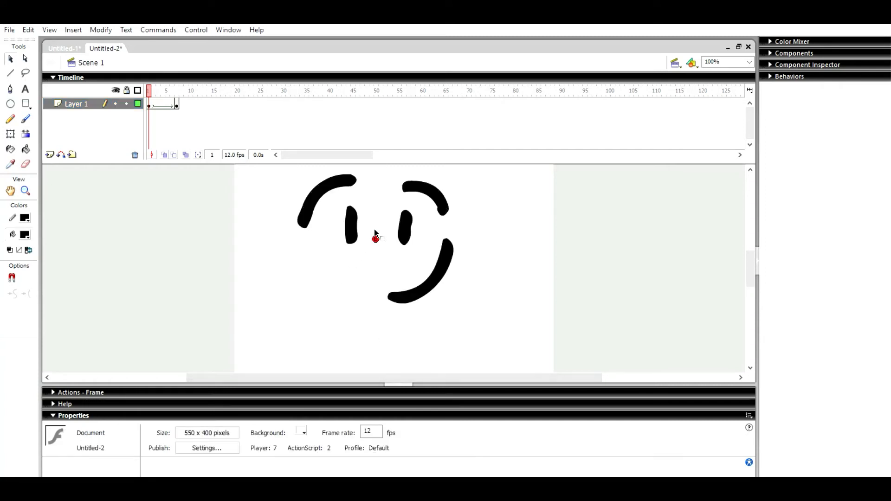
{"action": "mouse_move", "coordinate": [375, 236]}
{"action": "left_mouse_down"}
{"action": "mouse_move", "coordinate": [402, 242]}
{"action": "mouse_move", "coordinate": [396, 214]}
{"action": "mouse_move", "coordinate": [407, 204]}
{"action": "mouse_move", "coordinate": [410, 213]}
{"action": "left_mouse_up"}
{"action": "mouse_move", "coordinate": [411, 213]}
{"action": "left_mouse_down"}
{"action": "mouse_move", "coordinate": [415, 195]}
{"action": "mouse_move", "coordinate": [428, 196]}
{"action": "left_mouse_up"}
{"action": "left_click_drag", "start_coordinate": [375, 238], "coordinate": [380, 215]}
{"action": "left_click_drag", "start_coordinate": [400, 180], "coordinate": [403, 190]}
{"action": "key", "text": "ctrl+shift+h"}
{"action": "left_click_drag", "start_coordinate": [376, 238], "coordinate": [437, 208]}
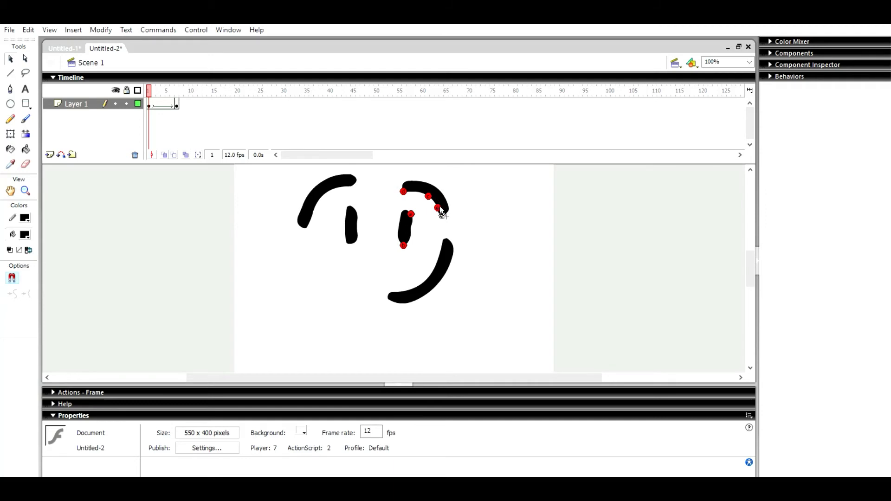
Play the shape tween to frame 7, step back through its frames and play it again.
{"action": "key", "text": "Return"}
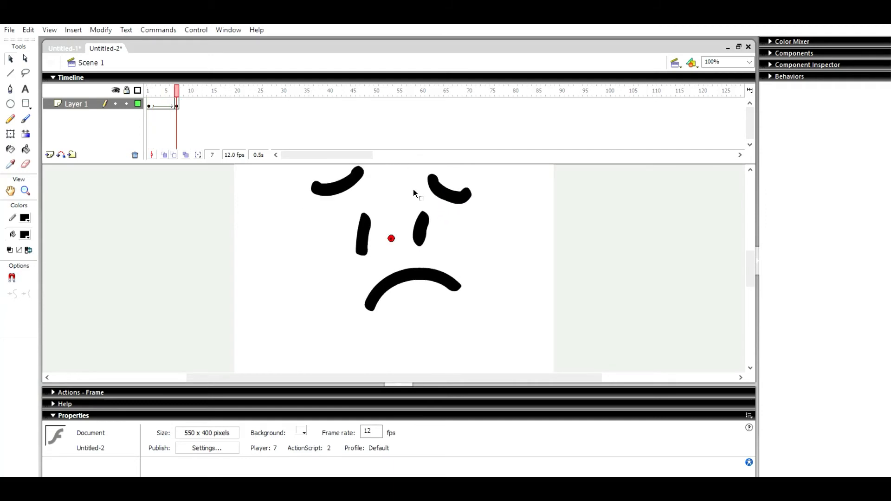
{"action": "key", "text": "comma"}
{"action": "key", "text": "comma"}
{"action": "key", "text": "comma"}
{"action": "key", "text": "comma"}
{"action": "key", "text": "comma"}
{"action": "key", "text": "comma"}
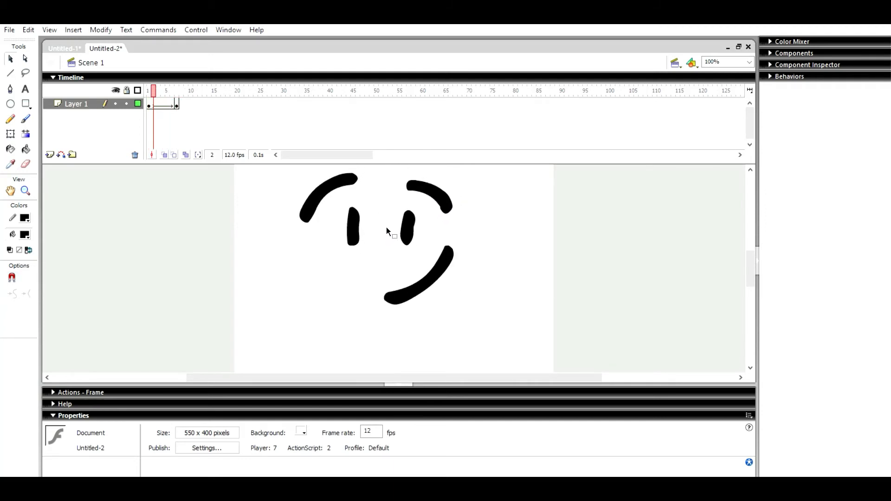
{"action": "key", "text": "Return"}
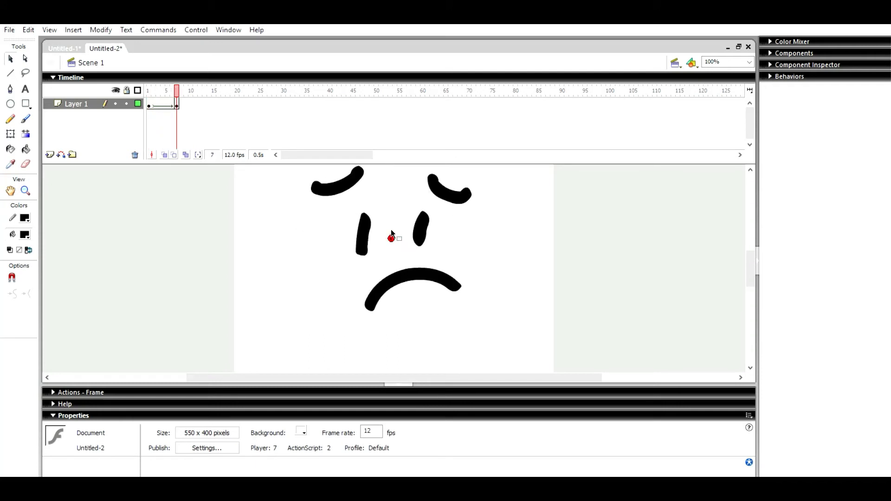
Place the three matching shape hints on the right eyebrow in frame 7, one near each end and one on its lower edge.
{"action": "left_click_drag", "start_coordinate": [472, 181], "coordinate": [471, 182]}
{"action": "left_click_drag", "start_coordinate": [390, 228], "coordinate": [384, 207]}
{"action": "key", "text": "Return"}
{"action": "left_click", "coordinate": [433, 167]}
{"action": "left_click", "coordinate": [425, 164]}
{"action": "key", "text": "Return"}
Step back through the tween and replay it to examine how the right eyebrow morphs.
{"action": "key", "text": "comma"}
{"action": "key", "text": "comma"}
{"action": "key", "text": "comma"}
{"action": "key", "text": "comma"}
{"action": "key", "text": "comma"}
{"action": "key", "text": "comma"}
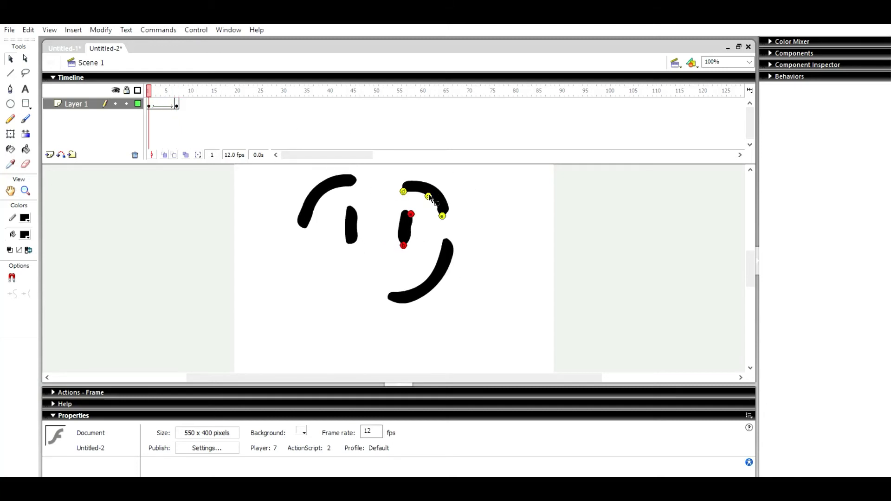
{"action": "key", "text": "Return"}
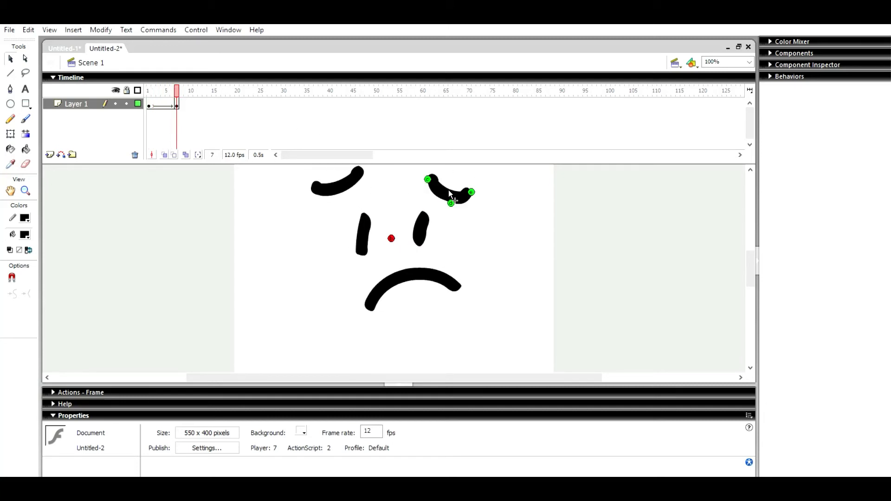
{"action": "key", "text": "comma"}
{"action": "key", "text": "comma"}
{"action": "key", "text": "comma"}
{"action": "key", "text": "comma"}
{"action": "key", "text": "comma"}
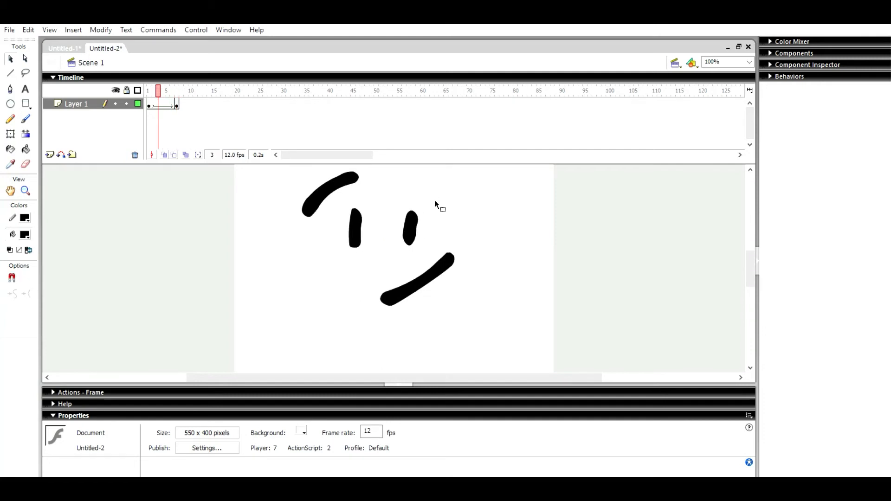
{"action": "key", "text": "Return"}
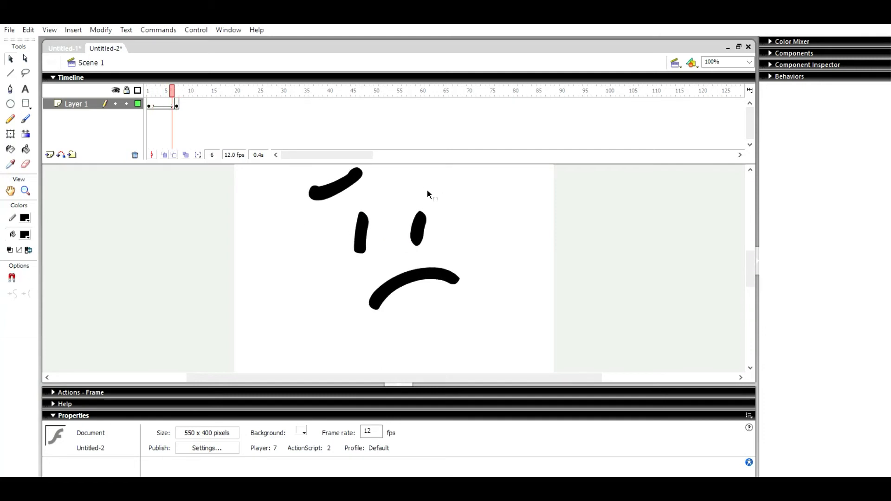
Reposition the right eyebrow's shape hints in frame 7, replay the tween and return to frame 1.
{"action": "mouse_move", "coordinate": [444, 200]}
{"action": "left_mouse_down"}
{"action": "mouse_move", "coordinate": [401, 191]}
{"action": "mouse_move", "coordinate": [431, 176]}
{"action": "left_mouse_up"}
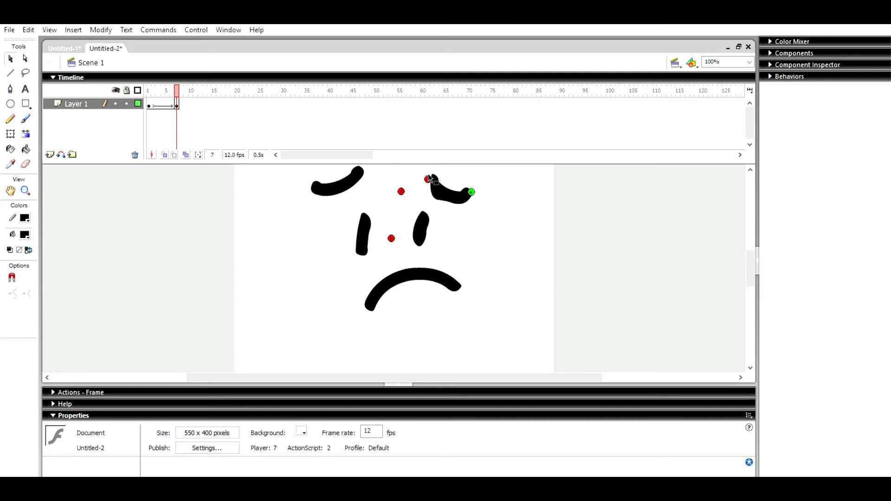
{"action": "left_click_drag", "start_coordinate": [427, 167], "coordinate": [435, 185]}
{"action": "key", "text": "Return"}
{"action": "left_click", "coordinate": [148, 103]}
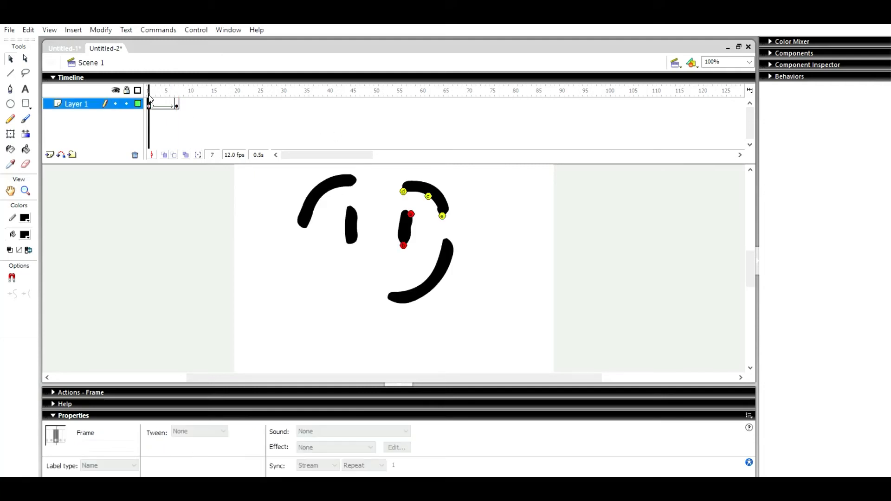
Remove the shape hints at both ends of the right eyebrow in frame 1, keeping the middle one, and replay the tween.
{"action": "left_click", "coordinate": [380, 195]}
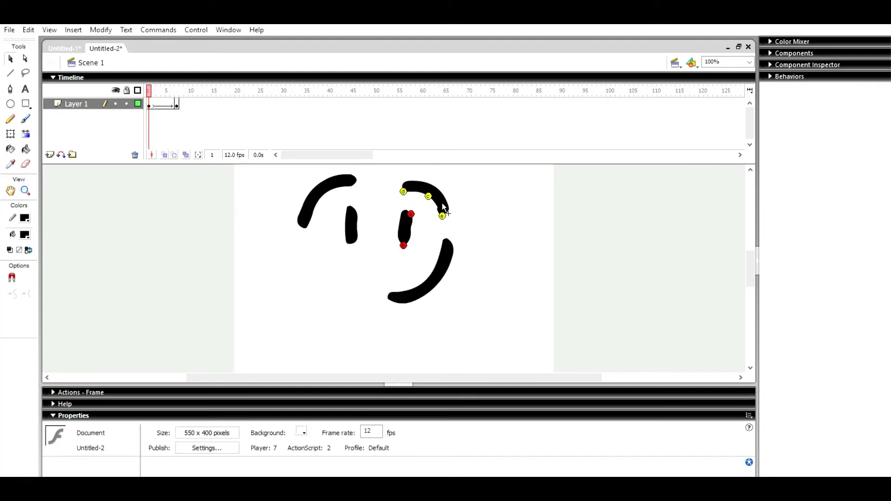
{"action": "key", "text": "Return"}
{"action": "left_click", "coordinate": [405, 182]}
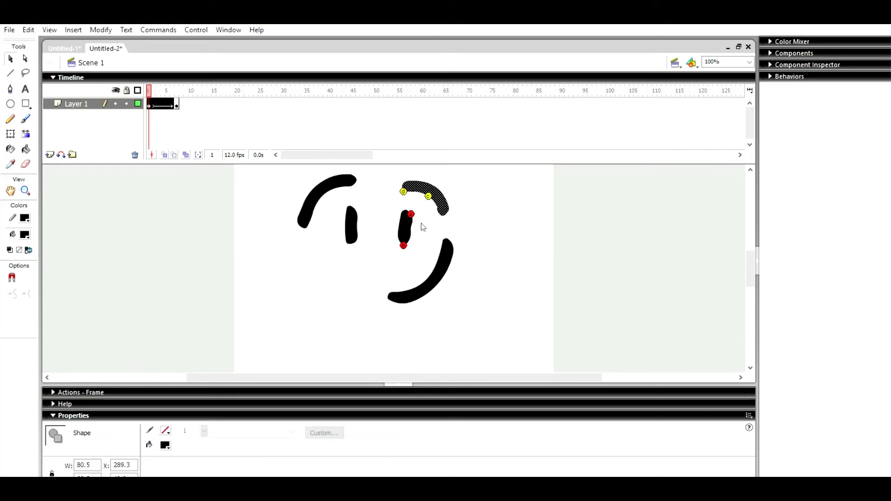
{"action": "left_click", "coordinate": [401, 179]}
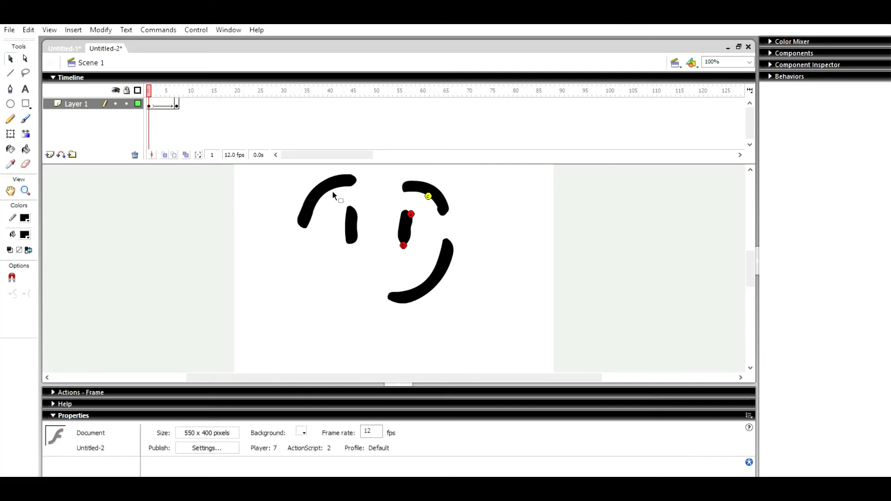
{"action": "key", "text": "Return"}
{"action": "key", "text": "Return"}
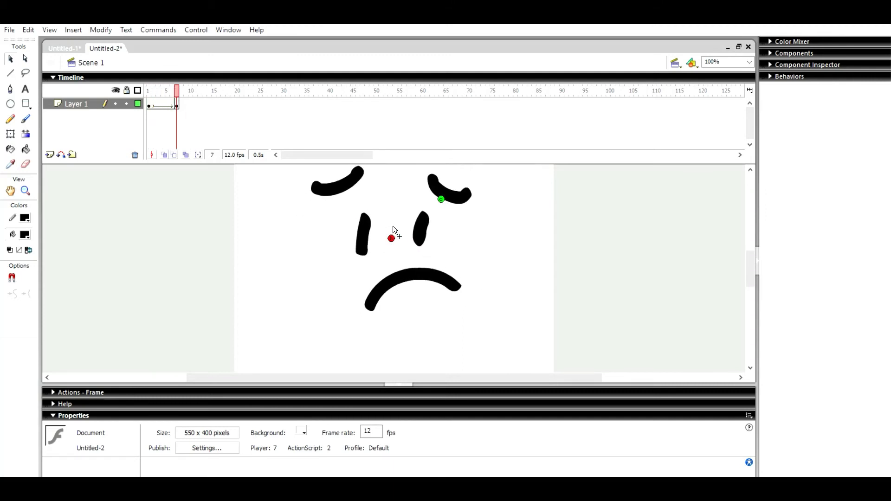
Try matching the right eye's two shape hints to its top and bottom in frame 7, and return to frame 1.
{"action": "mouse_move", "coordinate": [391, 237]}
{"action": "left_mouse_down"}
{"action": "mouse_move", "coordinate": [418, 246]}
{"action": "mouse_move", "coordinate": [424, 209]}
{"action": "mouse_move", "coordinate": [408, 212]}
{"action": "mouse_move", "coordinate": [431, 204]}
{"action": "left_mouse_up"}
{"action": "key", "text": "Return"}
{"action": "key", "text": "Return"}
{"action": "left_click_drag", "start_coordinate": [427, 204], "coordinate": [423, 200]}
{"action": "left_click", "coordinate": [160, 90]}
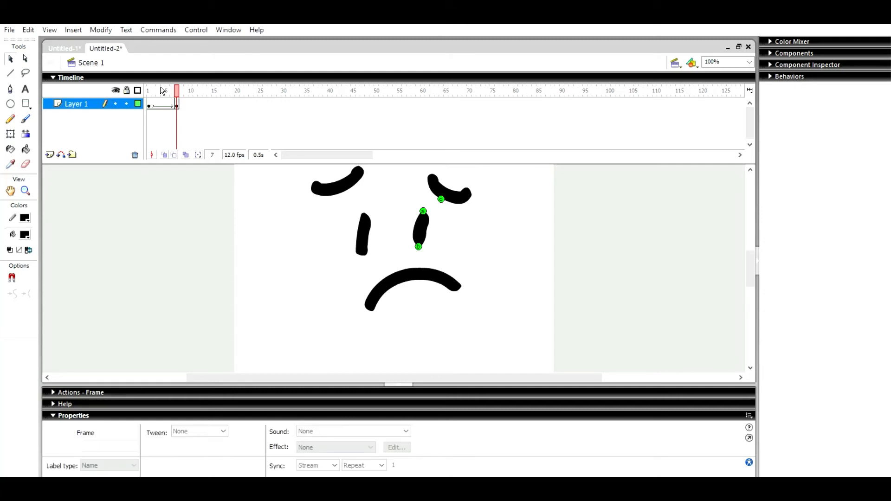
{"action": "left_click", "coordinate": [149, 90]}
Try replacing the right eye's top shape hint with one on its left edge in frame 1 and replay the tween.
{"action": "left_click", "coordinate": [363, 263]}
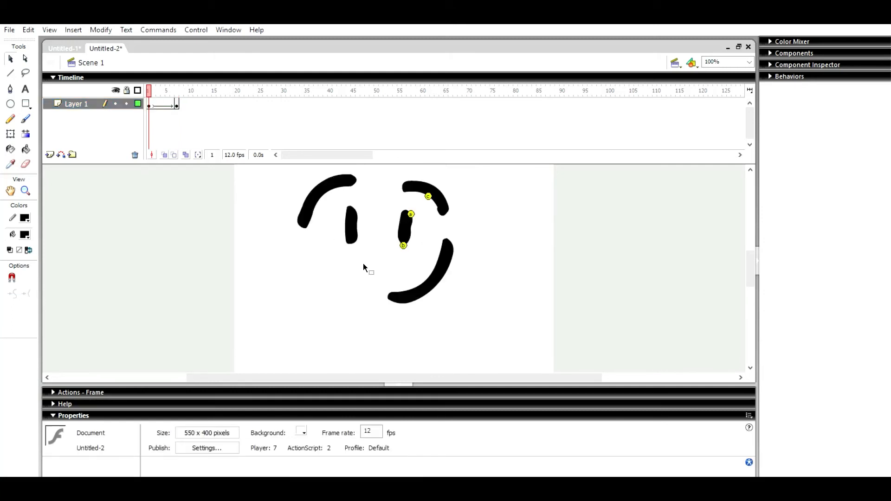
{"action": "right_click", "coordinate": [404, 236]}
{"action": "left_click", "coordinate": [418, 253]}
{"action": "key", "text": "Return"}
{"action": "left_click_drag", "start_coordinate": [377, 226], "coordinate": [403, 216]}
{"action": "key", "text": "Return"}
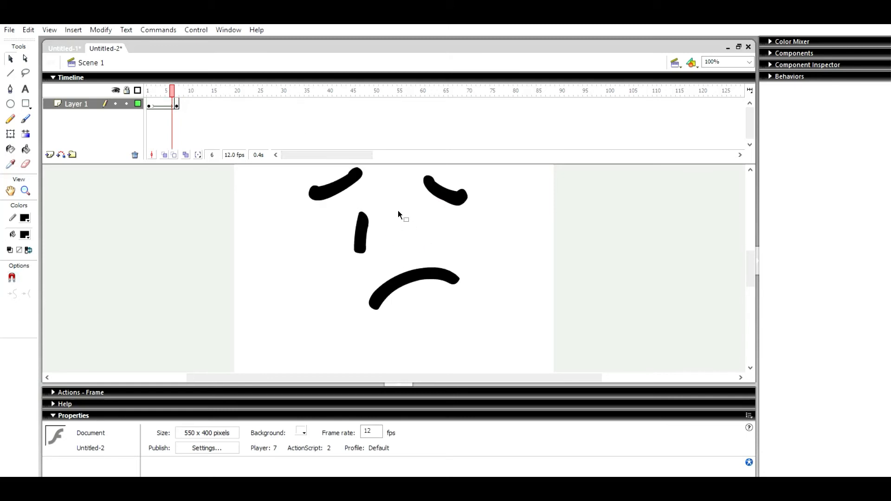
{"action": "key", "text": "Home"}
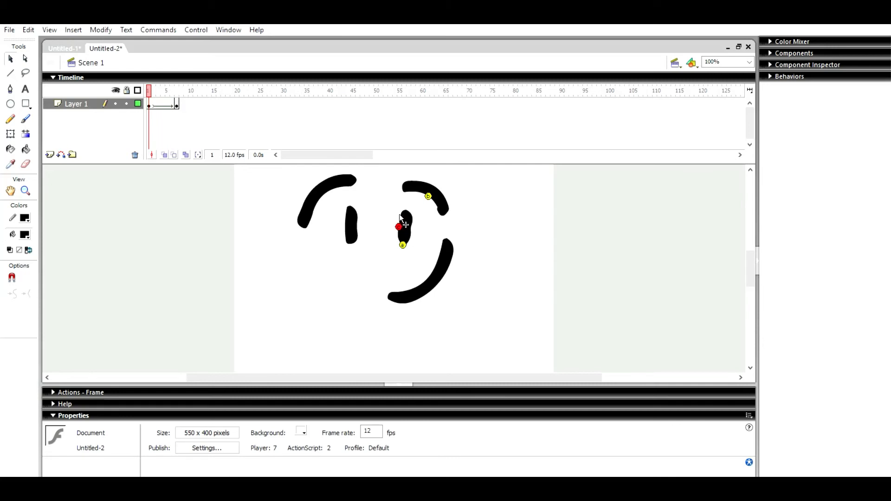
Remove the remaining shape hints from the right eye and step forward through the tween.
{"action": "key", "text": "ctrl+z"}
{"action": "key", "text": "."}
{"action": "key", "text": "."}
{"action": "left_click_drag", "start_coordinate": [402, 235], "coordinate": [409, 233]}
{"action": "key", "text": "."}
{"action": "key", "text": "."}
{"action": "key", "text": "."}
{"action": "key", "text": "."}
{"action": "key", "text": "."}
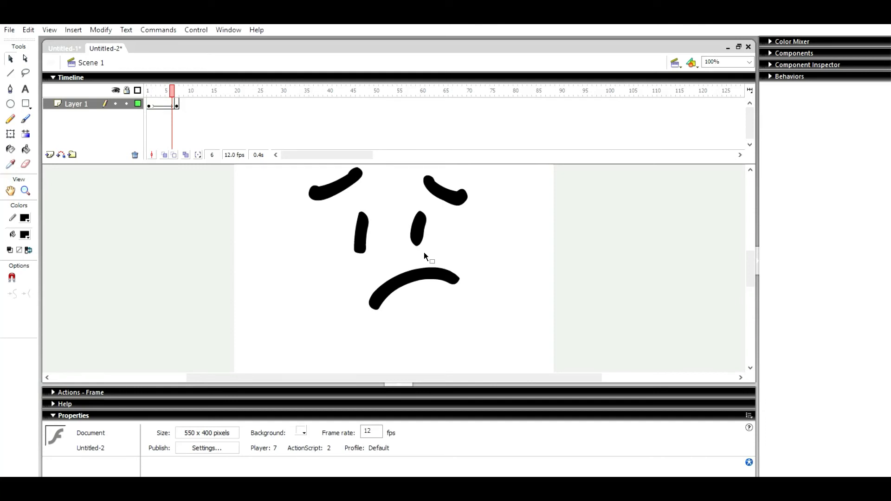
Replay the finished face tween and return to frame 1.
{"action": "key", "text": "Return"}
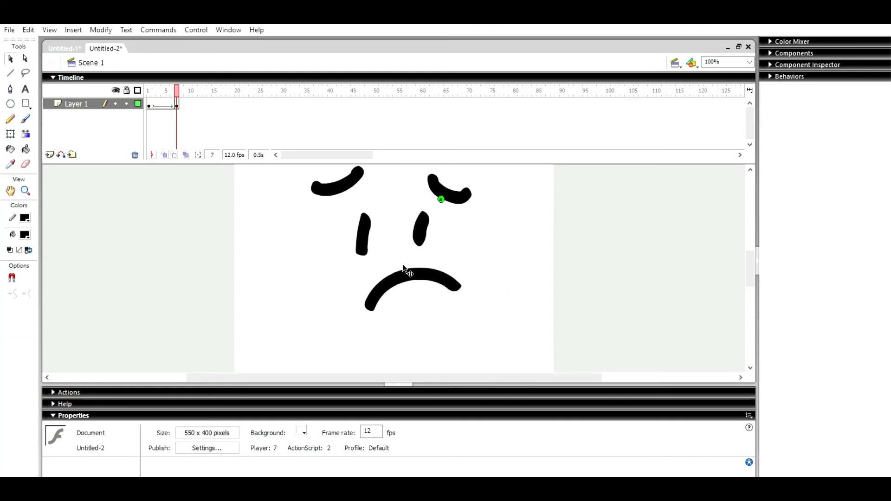
{"action": "key", "text": "Return"}
{"action": "key", "text": "Return"}
{"action": "left_click_drag", "start_coordinate": [174, 86], "coordinate": [142, 99]}
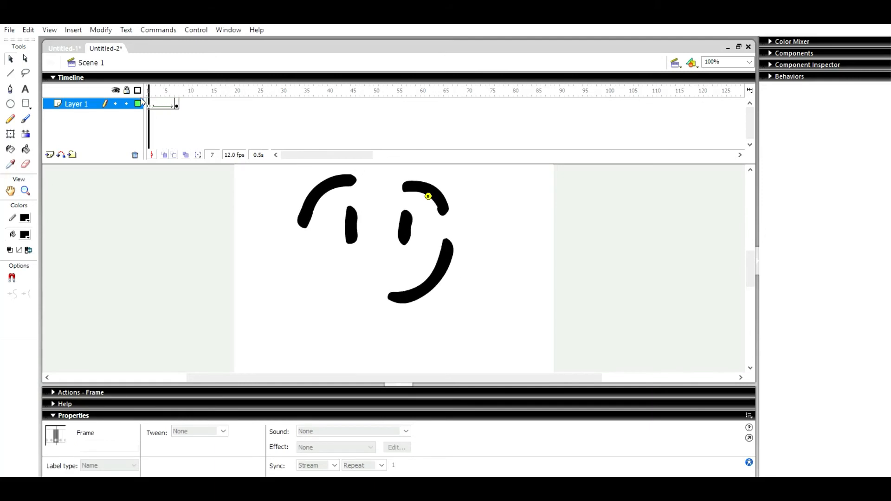
{"action": "left_click", "coordinate": [147, 103]}
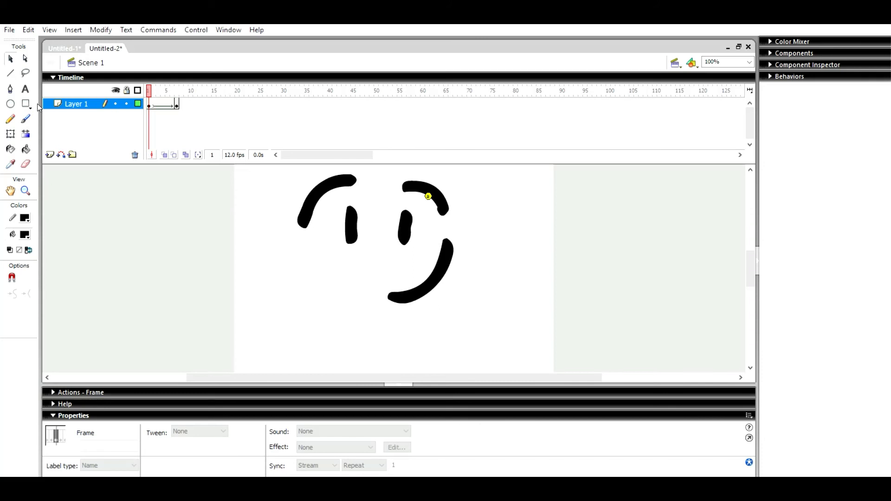
Create a new blank document.
{"action": "left_click", "coordinate": [26, 119]}
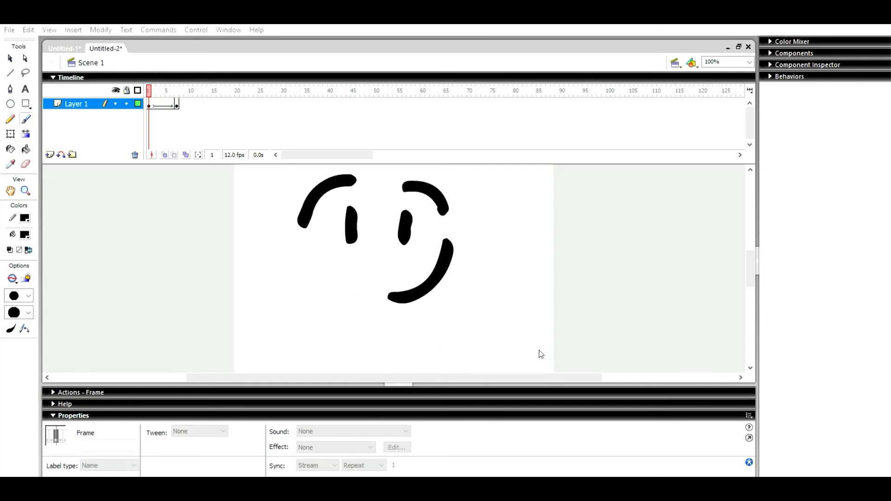
{"action": "key", "text": "ctrl+n"}
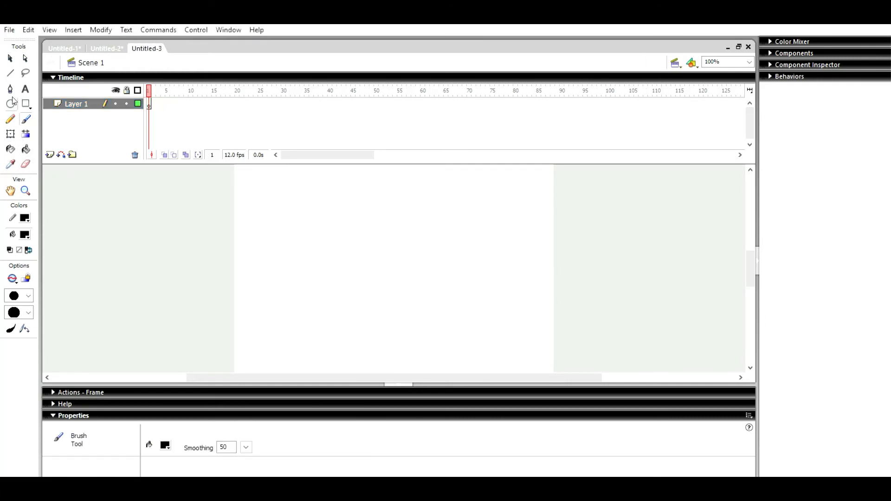
Try drawing a wide black rectangle with a narrow upright one on its upper edge, and undo both.
{"action": "left_click", "coordinate": [25, 103]}
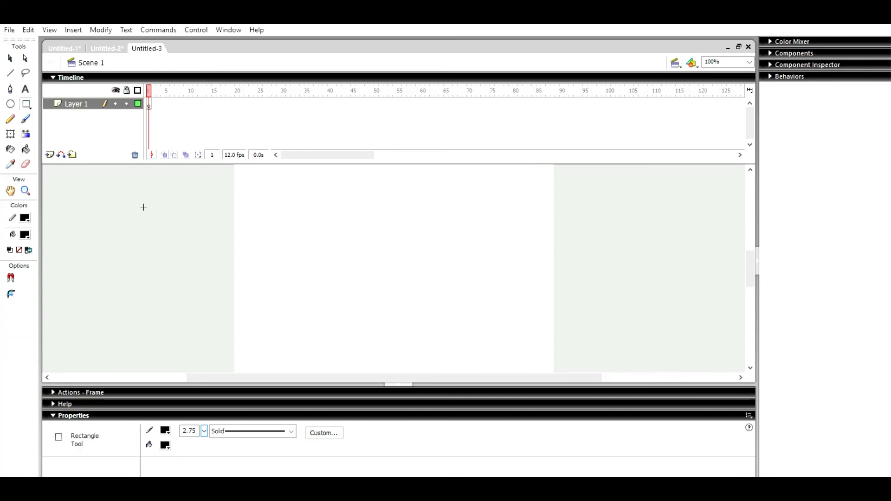
{"action": "left_click_drag", "start_coordinate": [272, 218], "coordinate": [454, 281]}
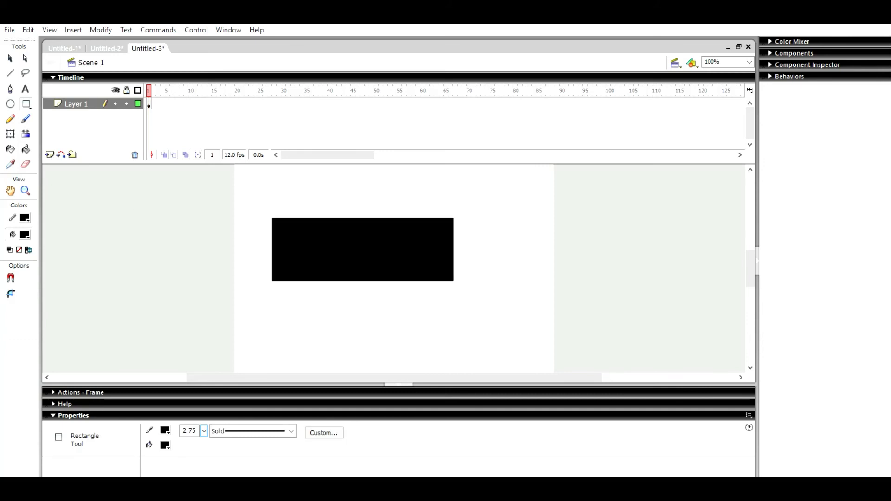
{"action": "left_click_drag", "start_coordinate": [308, 185], "coordinate": [320, 218]}
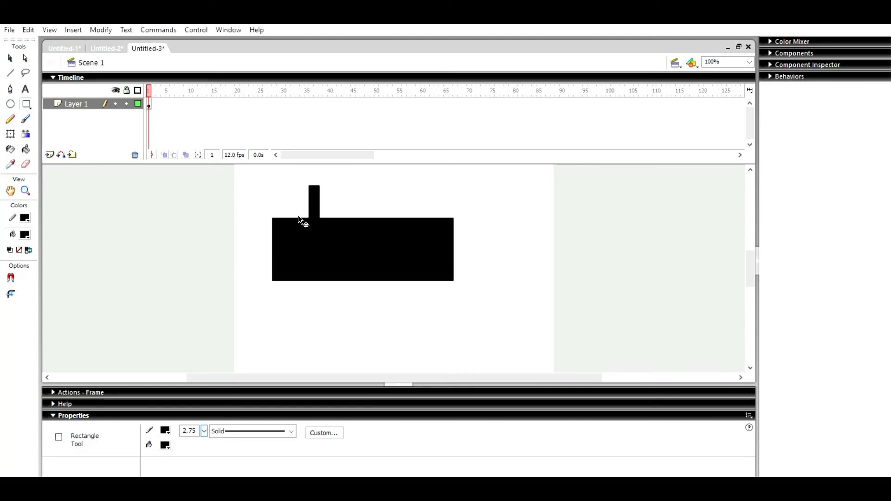
{"action": "key", "text": "ctrl+z"}
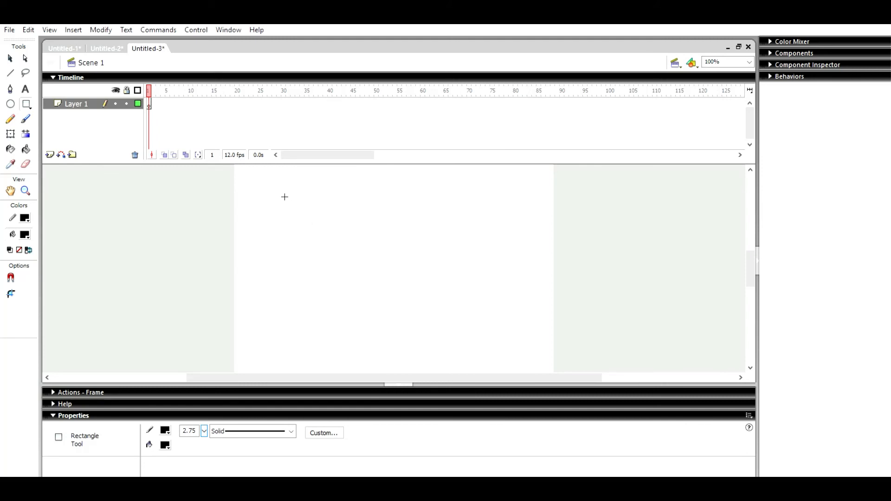
Try building blocky letters "B" and "o" from black rectangles, and clear everything from the stage.
{"action": "left_click_drag", "start_coordinate": [281, 205], "coordinate": [290, 275]}
{"action": "left_click_drag", "start_coordinate": [301, 199], "coordinate": [284, 217]}
{"action": "mouse_move", "coordinate": [306, 213]}
{"action": "left_mouse_down"}
{"action": "mouse_move", "coordinate": [314, 239]}
{"action": "mouse_move", "coordinate": [307, 241]}
{"action": "mouse_move", "coordinate": [309, 272]}
{"action": "mouse_move", "coordinate": [302, 271]}
{"action": "mouse_move", "coordinate": [312, 274]}
{"action": "left_mouse_up"}
{"action": "mouse_move", "coordinate": [357, 228]}
{"action": "left_mouse_down"}
{"action": "mouse_move", "coordinate": [340, 255]}
{"action": "mouse_move", "coordinate": [340, 236]}
{"action": "mouse_move", "coordinate": [328, 237]}
{"action": "mouse_move", "coordinate": [329, 249]}
{"action": "mouse_move", "coordinate": [355, 259]}
{"action": "left_mouse_up"}
{"action": "left_click_drag", "start_coordinate": [354, 259], "coordinate": [357, 228]}
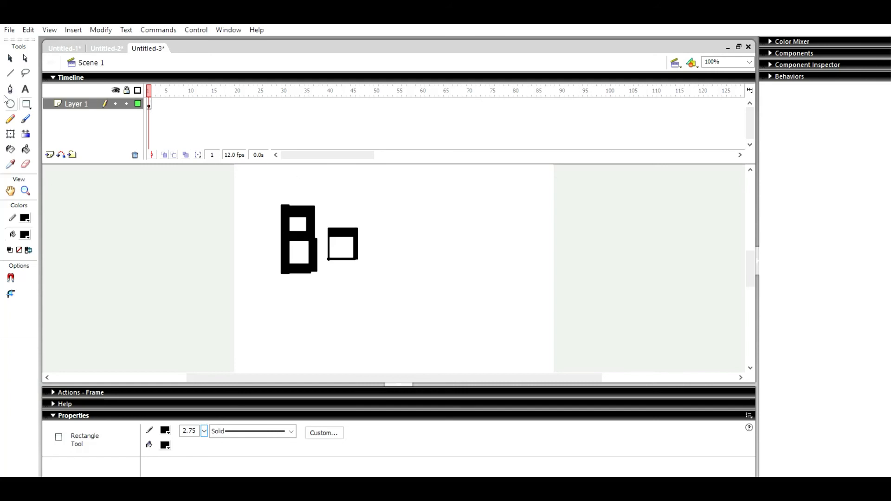
{"action": "left_click", "coordinate": [10, 135]}
{"action": "key", "text": "ctrl+a"}
{"action": "key", "text": "Delete"}
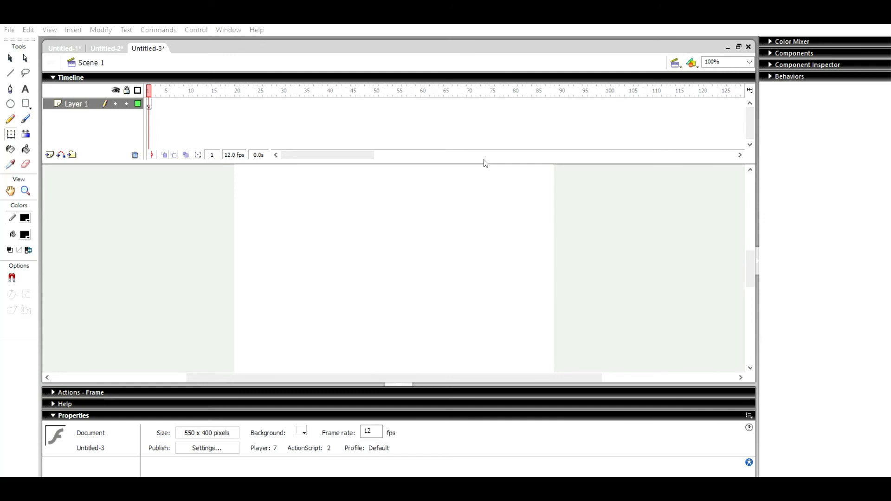
Draw a wide rectangle with a green outline and blue fill across the lower edge of the stage.
{"action": "left_click", "coordinate": [11, 149]}
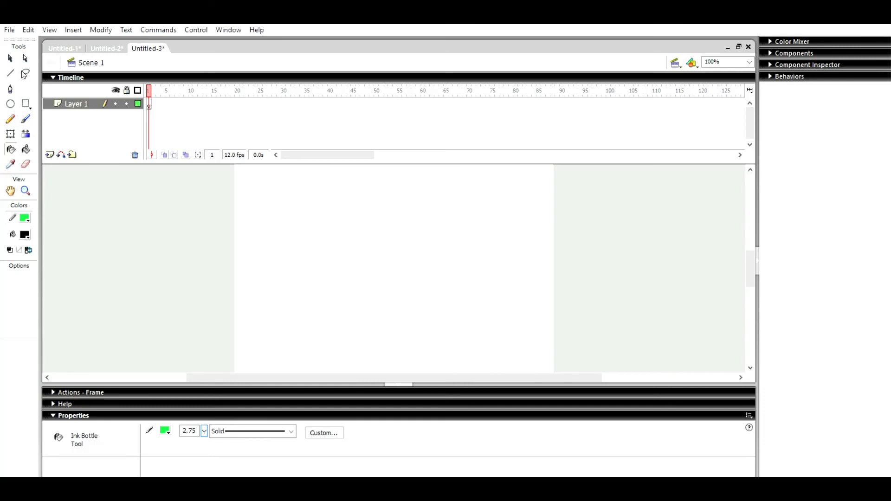
{"action": "left_click", "coordinate": [26, 103]}
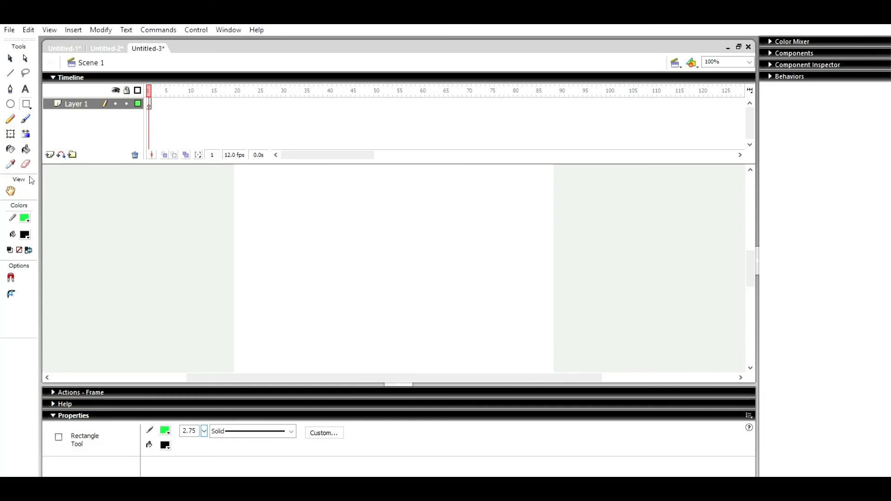
{"action": "left_click", "coordinate": [70, 272]}
{"action": "left_click_drag", "start_coordinate": [750, 265], "coordinate": [750, 282]}
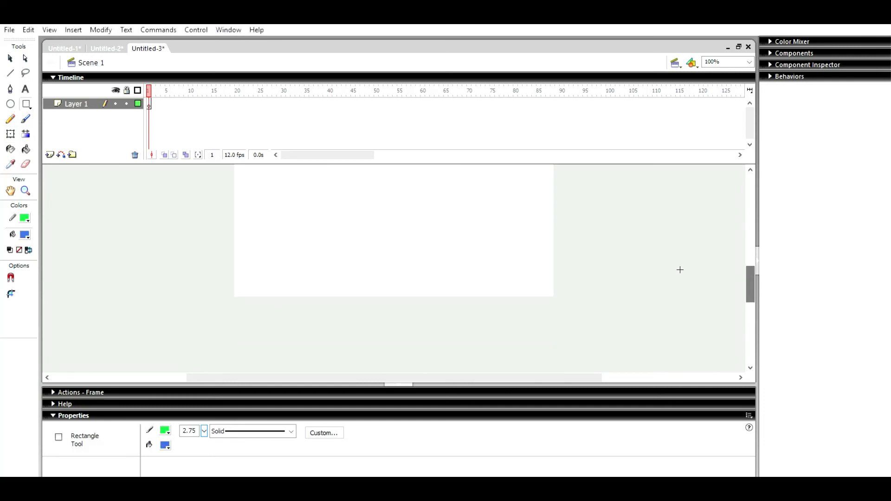
{"action": "left_click_drag", "start_coordinate": [213, 223], "coordinate": [515, 297]}
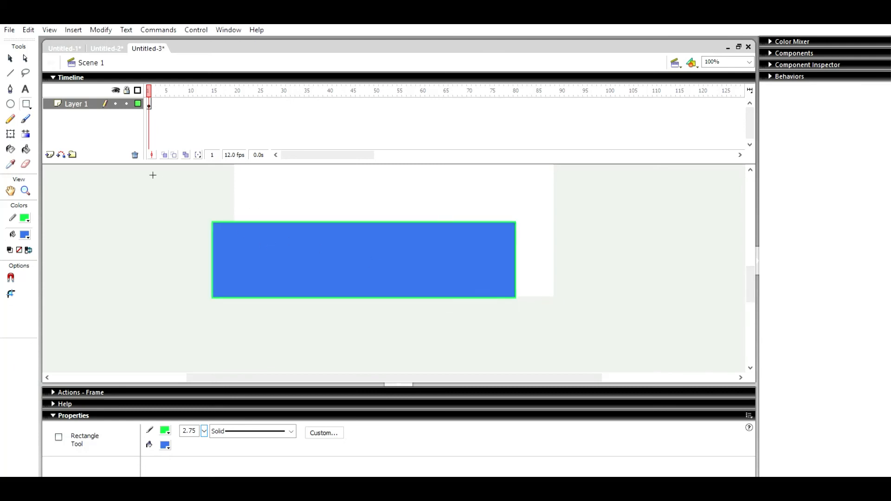
{"action": "key", "text": "ctrl+z"}
{"action": "left_click_drag", "start_coordinate": [217, 230], "coordinate": [576, 311]}
Skew the rectangle's blue fill into a right-leaning parallelogram and shift it slightly left.
{"action": "left_click", "coordinate": [10, 134]}
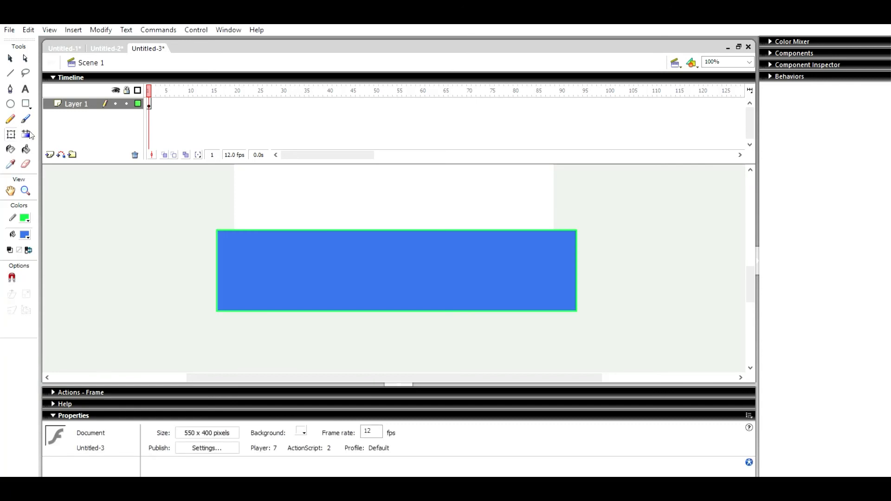
{"action": "left_click", "coordinate": [366, 258]}
{"action": "left_click_drag", "start_coordinate": [364, 220], "coordinate": [387, 220]}
{"action": "left_click_drag", "start_coordinate": [331, 230], "coordinate": [319, 232]}
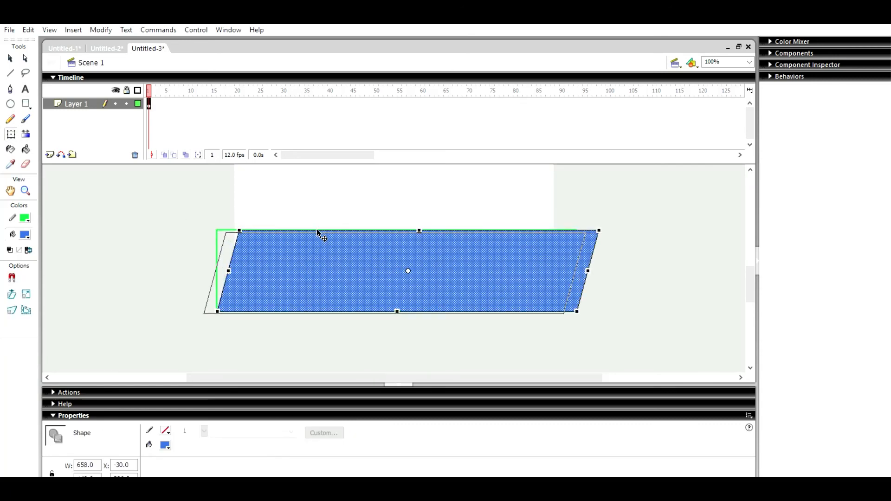
{"action": "left_click", "coordinate": [622, 241]}
Delete all the green outline segments left around the blue parallelogram.
{"action": "left_click", "coordinate": [576, 272]}
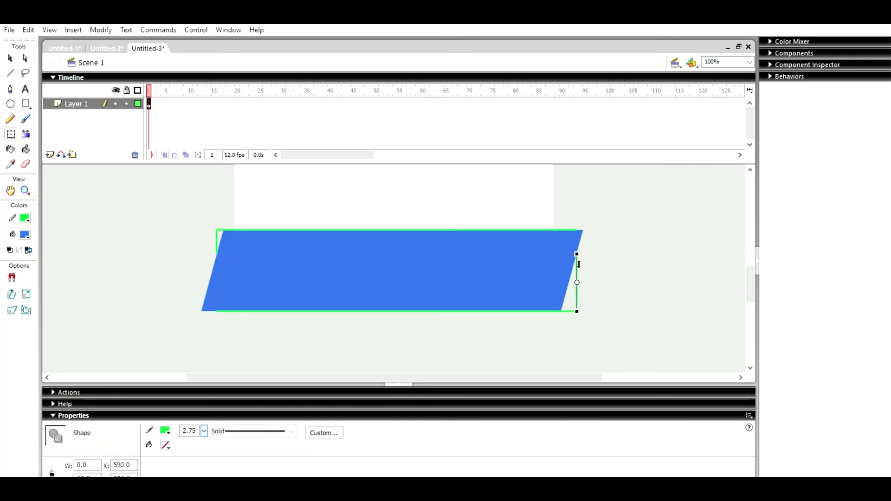
{"action": "key", "text": "Delete"}
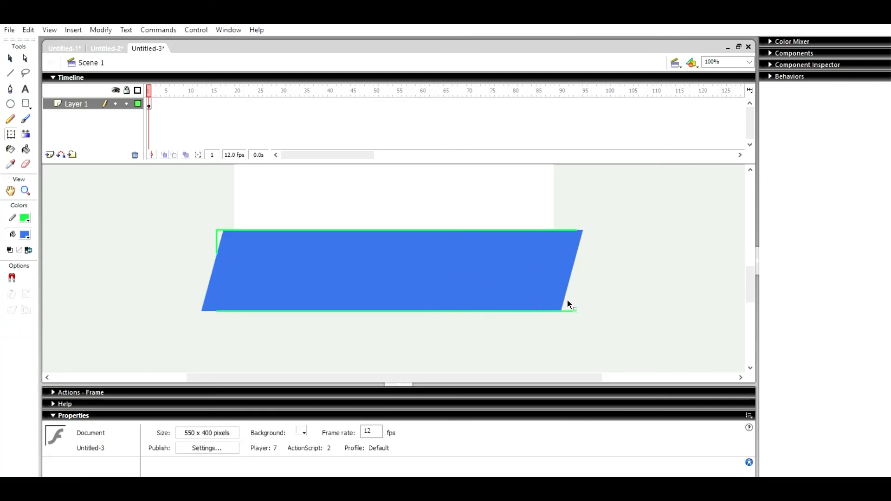
{"action": "left_click", "coordinate": [534, 310]}
{"action": "key", "text": "Delete"}
{"action": "left_click", "coordinate": [217, 233]}
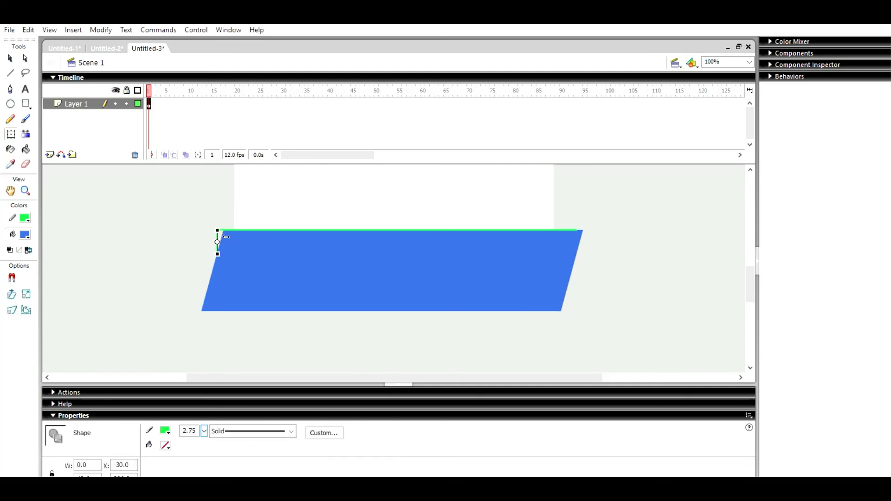
{"action": "key", "text": "Delete"}
{"action": "left_click", "coordinate": [220, 229]}
{"action": "key", "text": "Delete"}
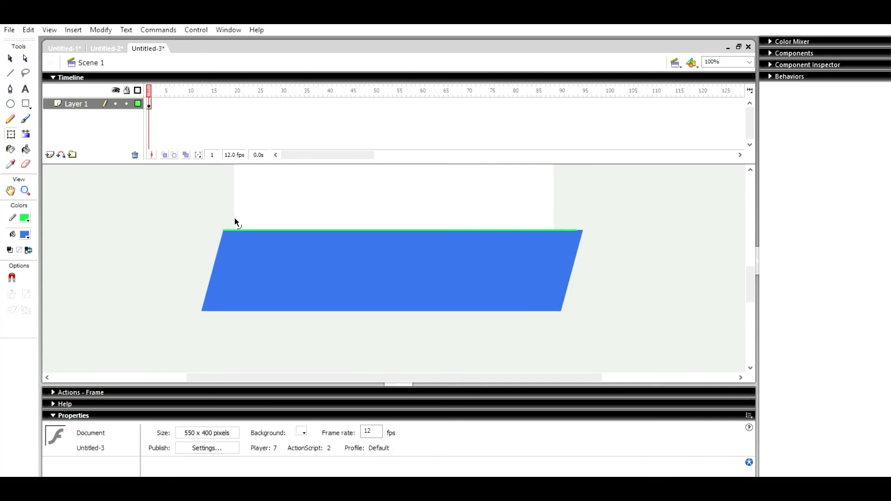
{"action": "left_click", "coordinate": [259, 220]}
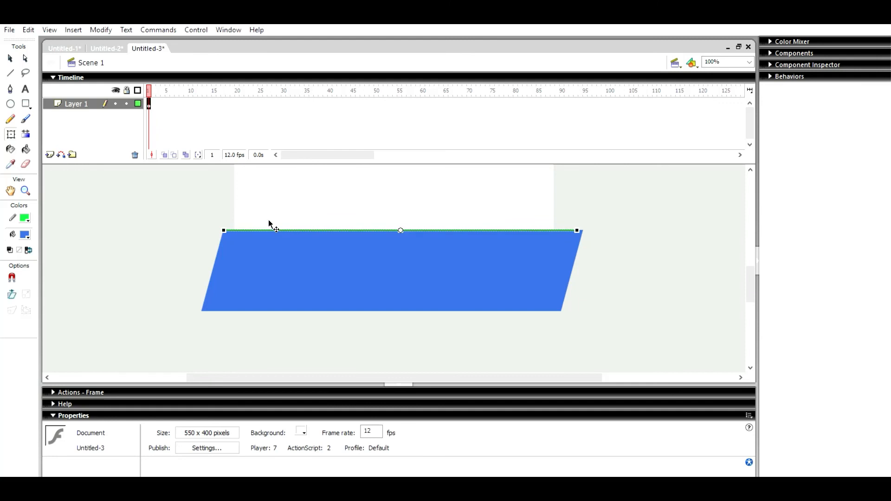
{"action": "key", "text": "Delete"}
Brush a closed blue banner outline across the upper edge of the stage and fill its inside with blue.
{"action": "mouse_move", "coordinate": [747, 282]}
{"action": "left_mouse_down"}
{"action": "mouse_move", "coordinate": [748, 265]}
{"action": "mouse_move", "coordinate": [748, 274]}
{"action": "left_mouse_up"}
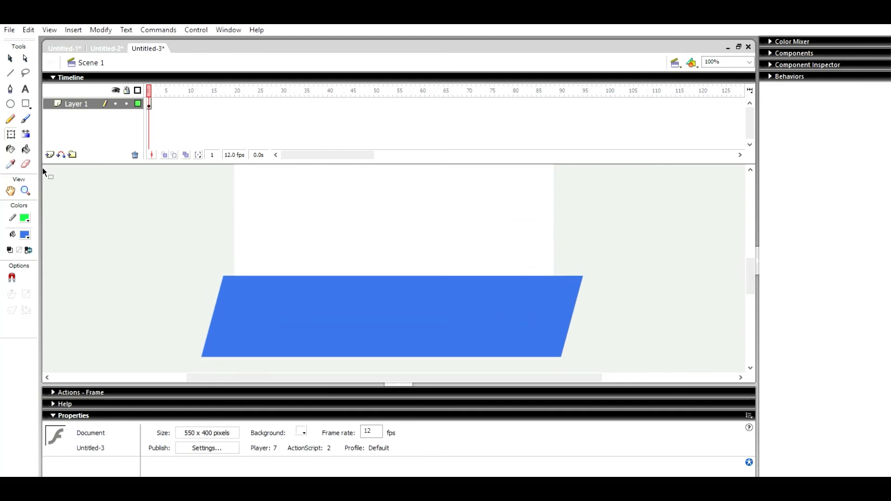
{"action": "left_click", "coordinate": [27, 117]}
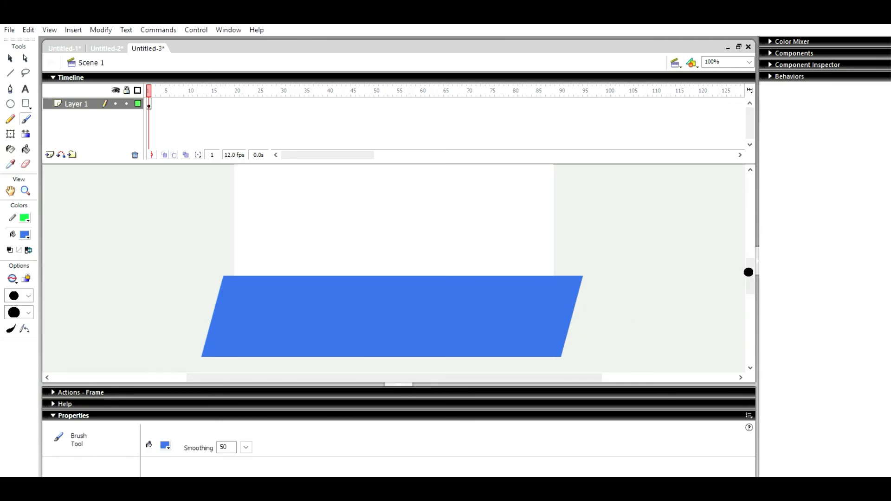
{"action": "left_click_drag", "start_coordinate": [748, 272], "coordinate": [745, 258]}
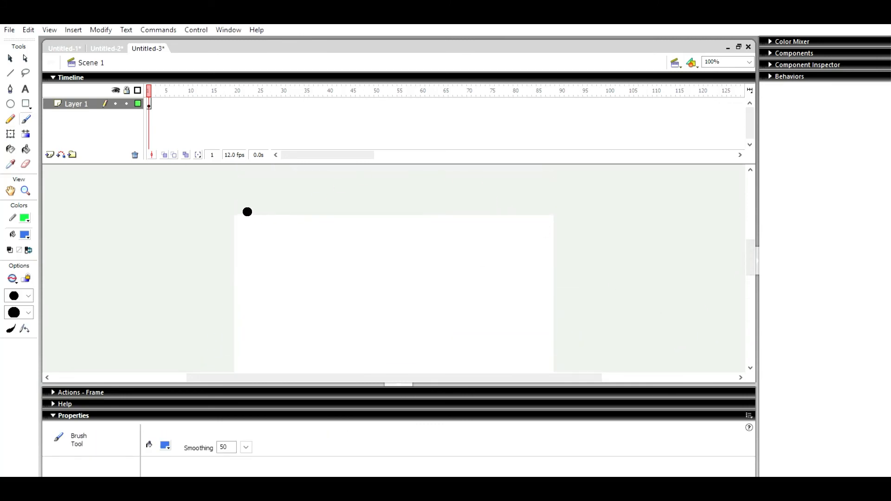
{"action": "mouse_move", "coordinate": [247, 211]}
{"action": "left_mouse_down"}
{"action": "mouse_move", "coordinate": [252, 233]}
{"action": "mouse_move", "coordinate": [267, 234]}
{"action": "mouse_move", "coordinate": [268, 206]}
{"action": "mouse_move", "coordinate": [337, 274]}
{"action": "mouse_move", "coordinate": [370, 235]}
{"action": "mouse_move", "coordinate": [420, 247]}
{"action": "left_mouse_up"}
{"action": "key", "text": "ctrl+z"}
{"action": "mouse_move", "coordinate": [213, 272]}
{"action": "left_mouse_down"}
{"action": "mouse_move", "coordinate": [584, 267]}
{"action": "mouse_move", "coordinate": [586, 205]}
{"action": "mouse_move", "coordinate": [342, 170]}
{"action": "mouse_move", "coordinate": [240, 179]}
{"action": "mouse_move", "coordinate": [213, 273]}
{"action": "left_mouse_up"}
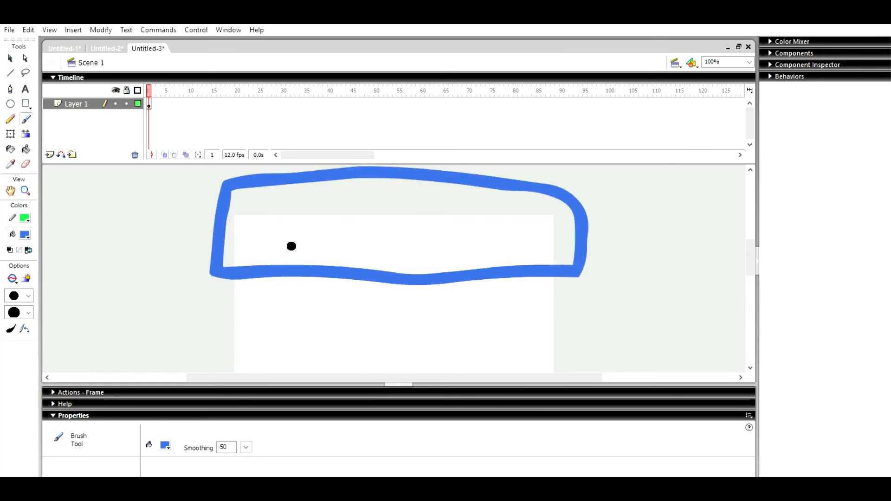
{"action": "key", "text": "k"}
{"action": "left_click", "coordinate": [322, 238]}
Set both the stroke and fill colors to white for the Brush tool.
{"action": "scroll", "coordinate": [751, 258], "scroll_direction": "down", "scroll_amount": 4}
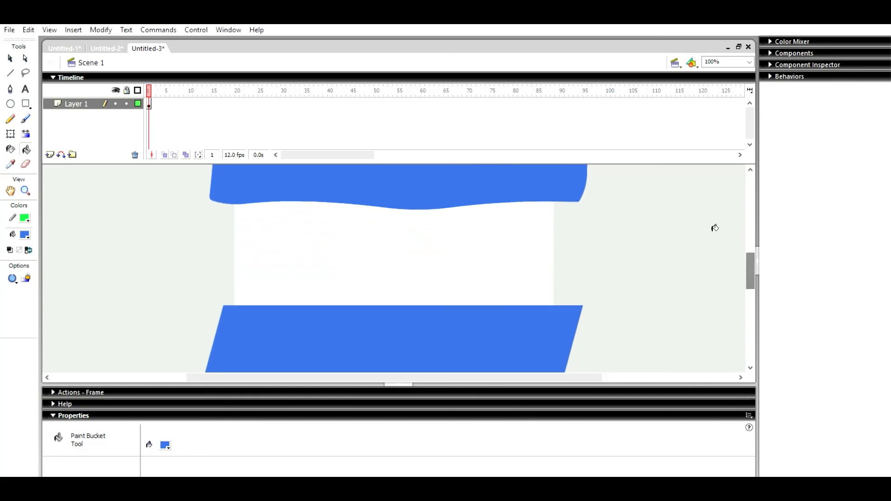
{"action": "left_click", "coordinate": [26, 119]}
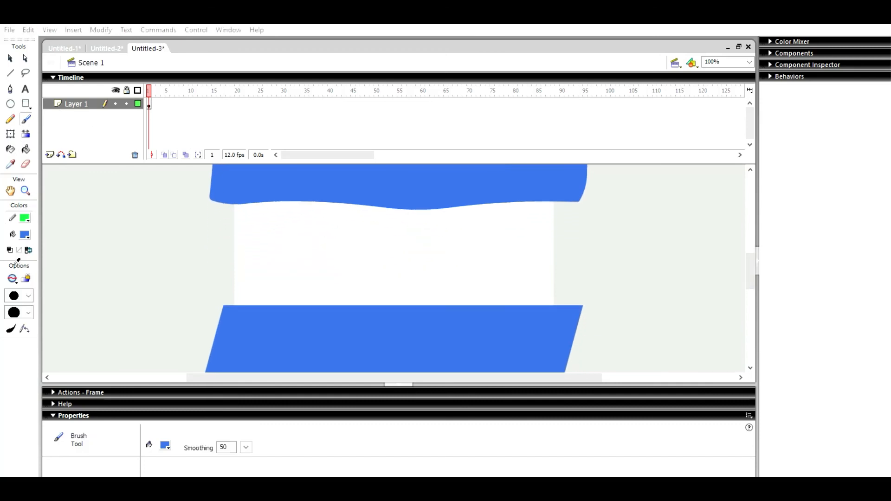
{"action": "scroll", "coordinate": [566, 224], "scroll_direction": "up", "scroll_amount": 2}
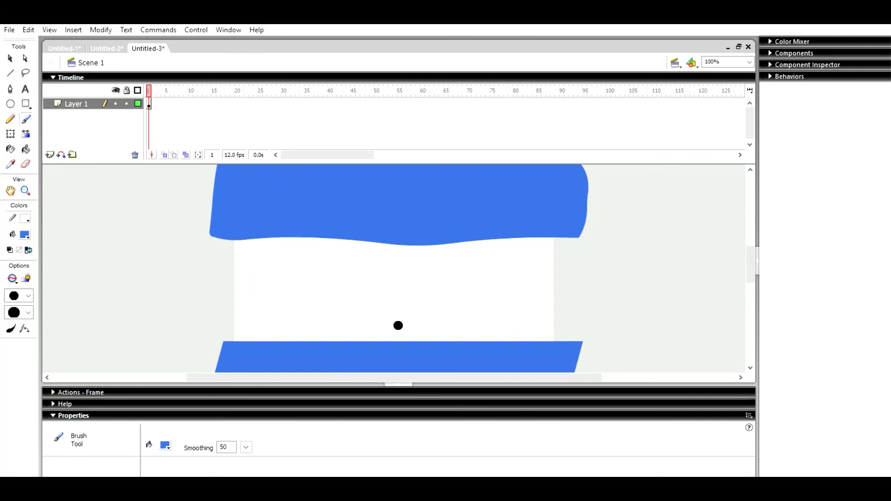
{"action": "left_click_drag", "start_coordinate": [503, 267], "coordinate": [466, 311]}
{"action": "key", "text": "ctrl+z"}
{"action": "left_click", "coordinate": [27, 221]}
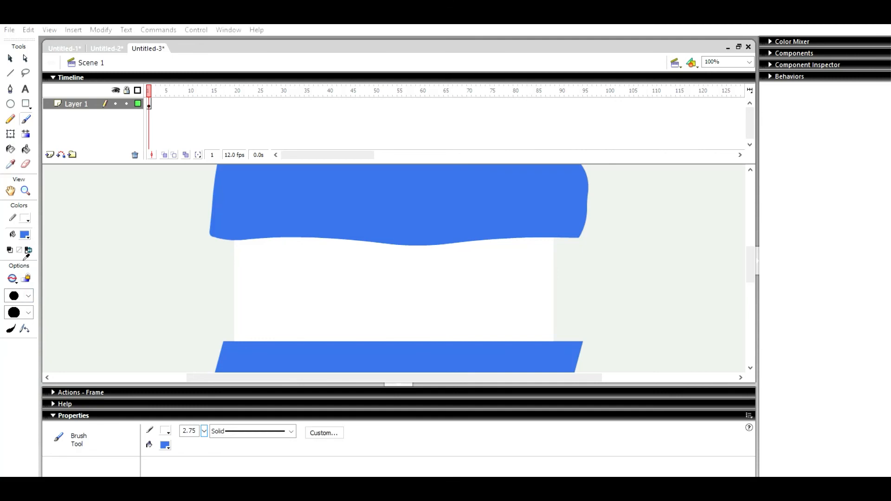
{"action": "left_click", "coordinate": [13, 283]}
Brush the white lettering "Tut compl" across the upper blue banner.
{"action": "left_click_drag", "start_coordinate": [241, 184], "coordinate": [290, 174]}
{"action": "left_click_drag", "start_coordinate": [267, 178], "coordinate": [258, 218]}
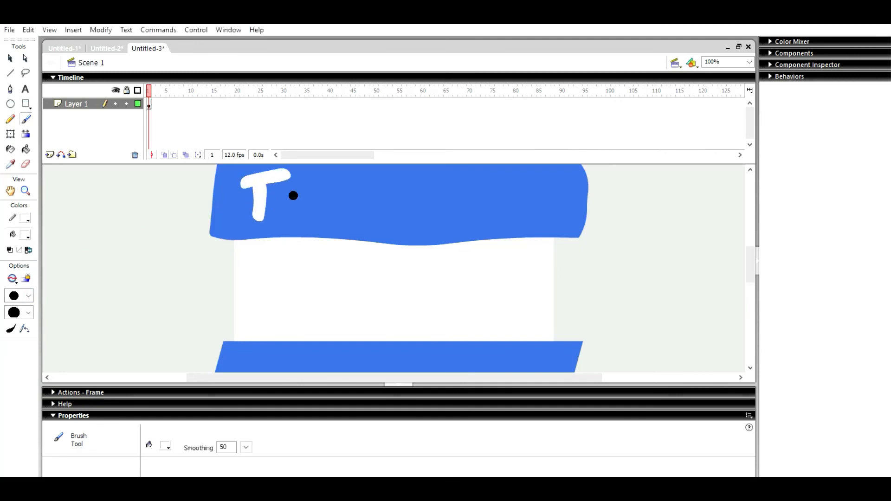
{"action": "mouse_move", "coordinate": [310, 175]}
{"action": "left_mouse_down"}
{"action": "mouse_move", "coordinate": [311, 198]}
{"action": "mouse_move", "coordinate": [326, 182]}
{"action": "mouse_move", "coordinate": [325, 204]}
{"action": "left_mouse_up"}
{"action": "left_click_drag", "start_coordinate": [321, 179], "coordinate": [320, 222]}
{"action": "mouse_move", "coordinate": [341, 220]}
{"action": "left_mouse_down"}
{"action": "mouse_move", "coordinate": [351, 166]}
{"action": "mouse_move", "coordinate": [367, 185]}
{"action": "left_mouse_up"}
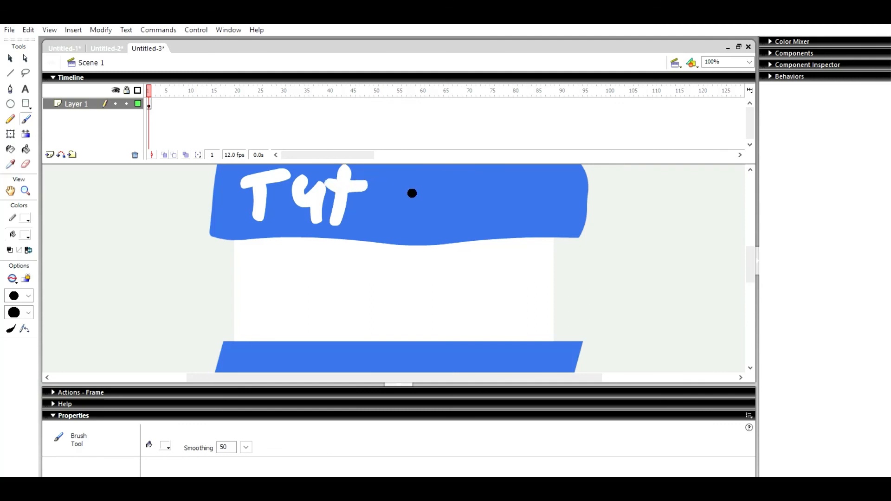
{"action": "left_click_drag", "start_coordinate": [426, 185], "coordinate": [427, 213]}
{"action": "mouse_move", "coordinate": [455, 184]}
{"action": "left_mouse_down"}
{"action": "mouse_move", "coordinate": [479, 199]}
{"action": "mouse_move", "coordinate": [491, 188]}
{"action": "mouse_move", "coordinate": [502, 205]}
{"action": "left_mouse_up"}
{"action": "mouse_move", "coordinate": [505, 214]}
{"action": "left_mouse_down"}
{"action": "mouse_move", "coordinate": [517, 176]}
{"action": "mouse_move", "coordinate": [518, 191]}
{"action": "mouse_move", "coordinate": [538, 177]}
{"action": "left_mouse_up"}
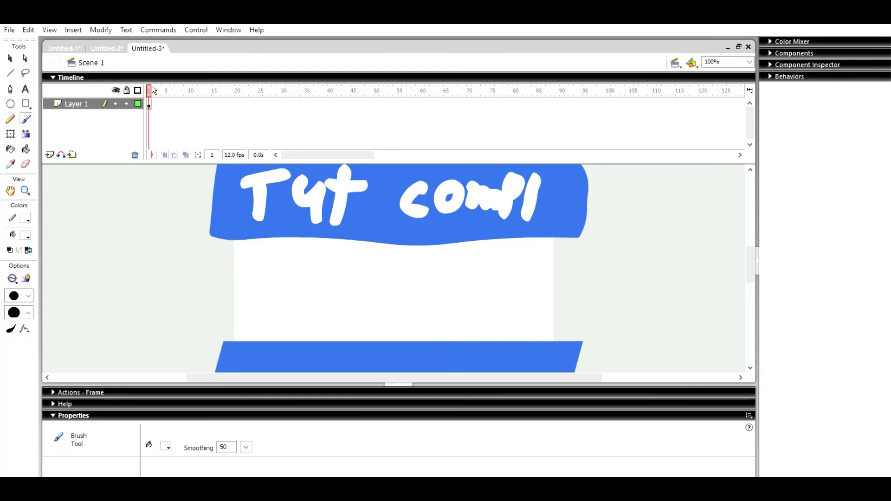
Add a new layer above Layer 1, lock Layer 1 and make Layer 2 active.
{"action": "left_click", "coordinate": [50, 154]}
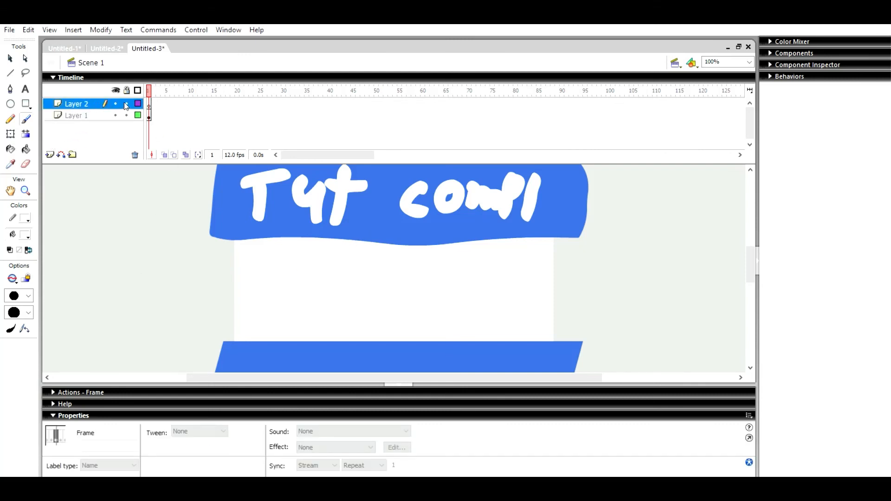
{"action": "left_click", "coordinate": [126, 115]}
{"action": "left_click", "coordinate": [82, 112]}
{"action": "left_click", "coordinate": [81, 102]}
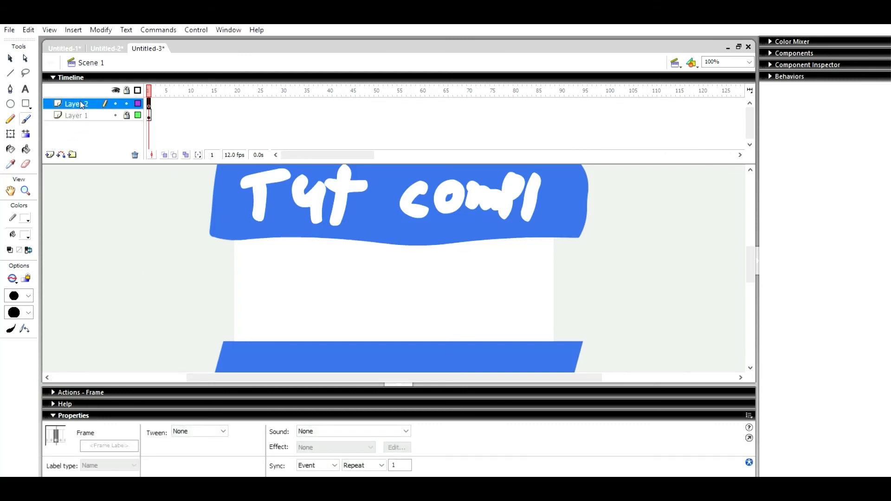
{"action": "left_click", "coordinate": [71, 116]}
{"action": "left_click", "coordinate": [77, 104]}
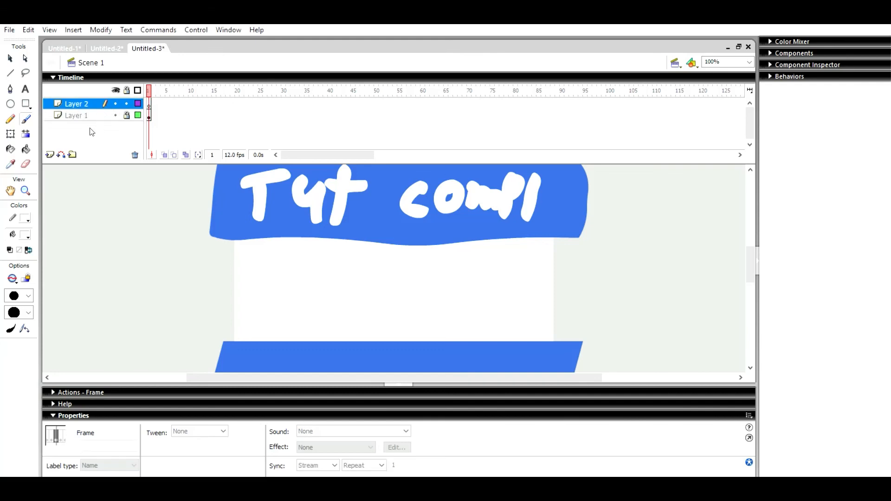
Choose the Pencil tool and set both the stroke and fill colors to black.
{"action": "left_click", "coordinate": [10, 119]}
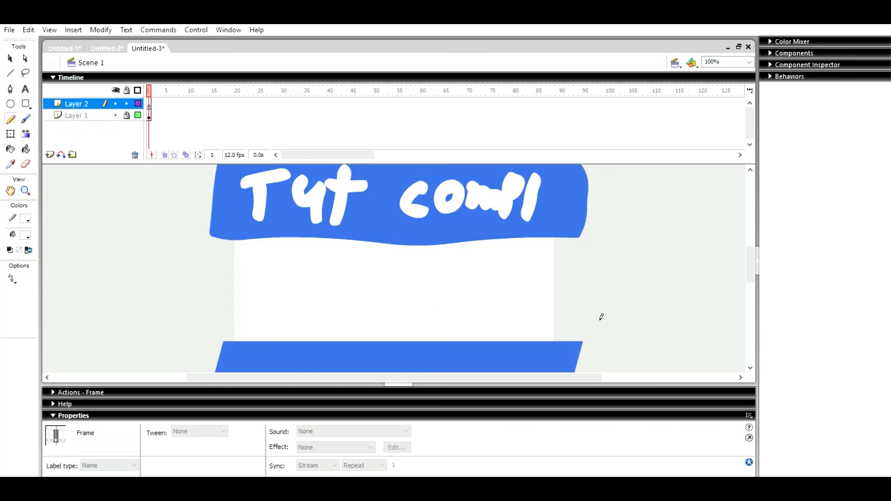
{"action": "left_click", "coordinate": [25, 220]}
{"action": "left_click", "coordinate": [10, 259]}
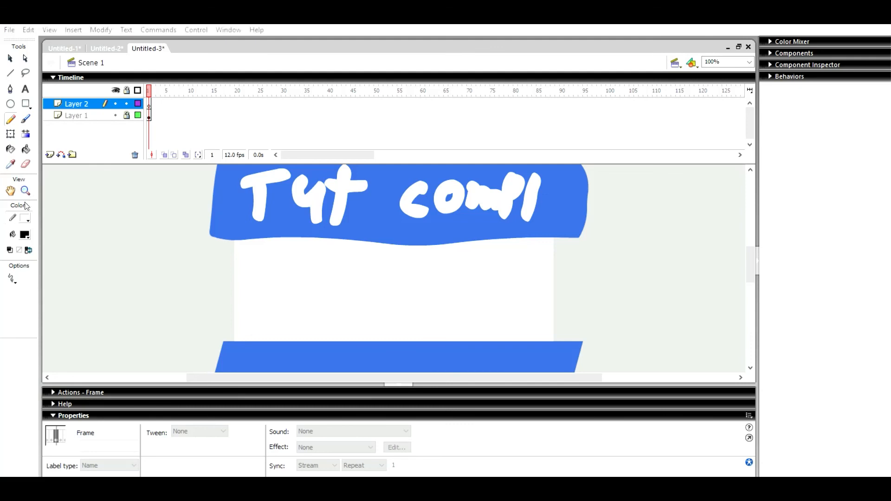
{"action": "left_click", "coordinate": [11, 241]}
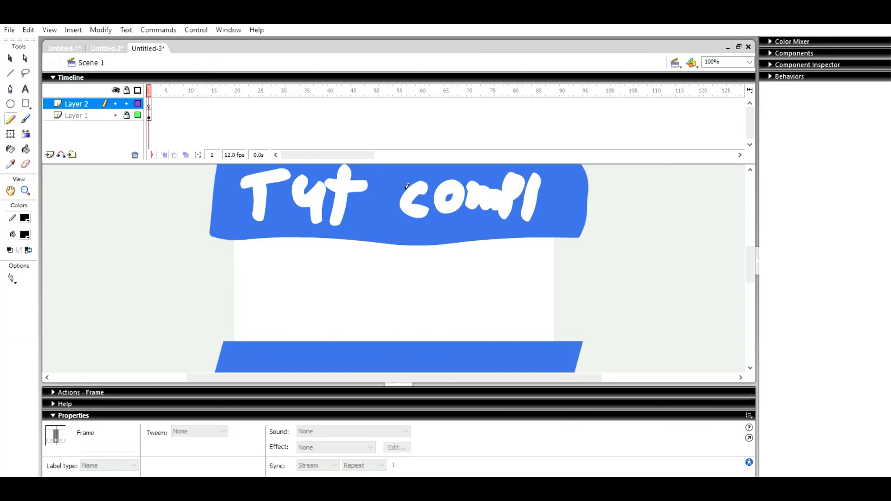
Draw a crouching stick figure and a smaller horned figure beside it on Layer 2, frame 1, between the blue banners.
{"action": "mouse_move", "coordinate": [341, 238]}
{"action": "left_mouse_down"}
{"action": "mouse_move", "coordinate": [350, 261]}
{"action": "mouse_move", "coordinate": [341, 241]}
{"action": "left_mouse_up"}
{"action": "mouse_move", "coordinate": [322, 273]}
{"action": "left_mouse_down"}
{"action": "mouse_move", "coordinate": [312, 314]}
{"action": "mouse_move", "coordinate": [289, 315]}
{"action": "mouse_move", "coordinate": [276, 345]}
{"action": "left_mouse_up"}
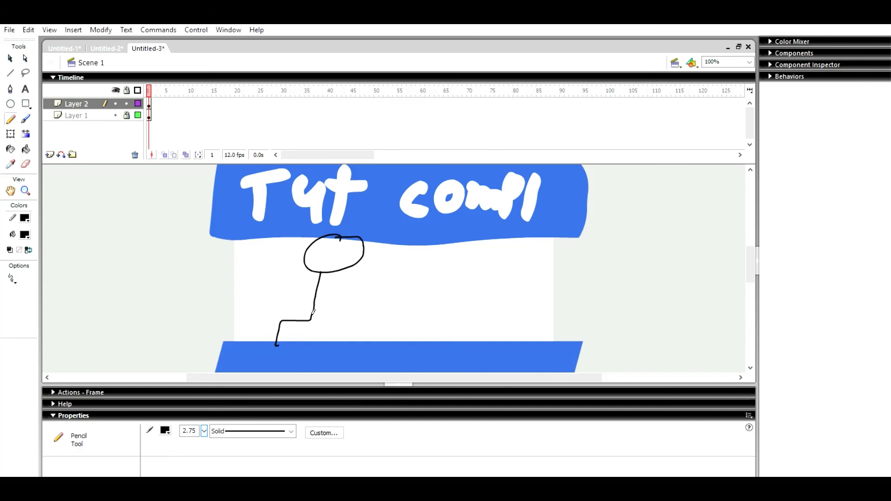
{"action": "mouse_move", "coordinate": [311, 319]}
{"action": "left_mouse_down"}
{"action": "mouse_move", "coordinate": [353, 309]}
{"action": "mouse_move", "coordinate": [352, 346]}
{"action": "left_mouse_up"}
{"action": "mouse_move", "coordinate": [322, 276]}
{"action": "left_mouse_down"}
{"action": "mouse_move", "coordinate": [285, 271]}
{"action": "mouse_move", "coordinate": [280, 289]}
{"action": "mouse_move", "coordinate": [344, 275]}
{"action": "mouse_move", "coordinate": [342, 284]}
{"action": "left_mouse_up"}
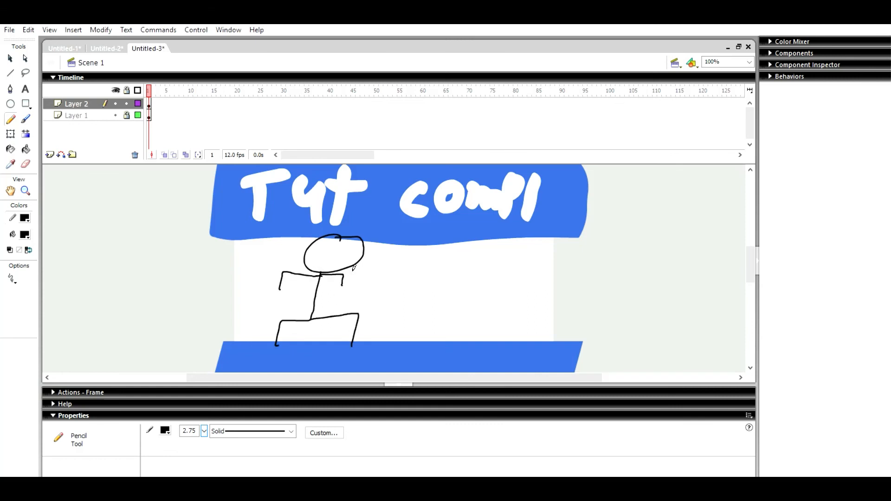
{"action": "mouse_move", "coordinate": [475, 275]}
{"action": "left_mouse_down"}
{"action": "mouse_move", "coordinate": [441, 307]}
{"action": "mouse_move", "coordinate": [480, 274]}
{"action": "mouse_move", "coordinate": [446, 254]}
{"action": "mouse_move", "coordinate": [485, 257]}
{"action": "left_mouse_up"}
{"action": "mouse_move", "coordinate": [451, 320]}
{"action": "left_mouse_down"}
{"action": "mouse_move", "coordinate": [447, 341]}
{"action": "mouse_move", "coordinate": [433, 355]}
{"action": "left_mouse_up"}
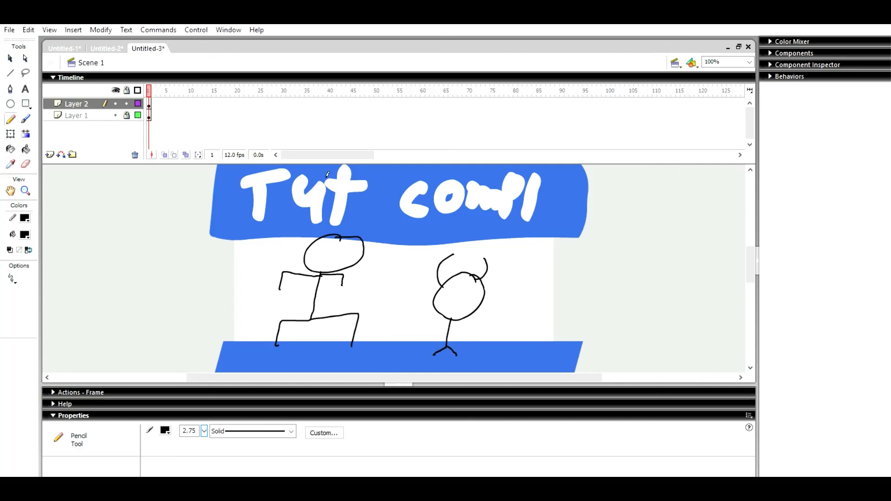
Insert a blank keyframe at frame 2 of Layer 2 and turn on onion skinning.
{"action": "key", "text": "F7"}
{"action": "left_click", "coordinate": [154, 104]}
{"action": "left_click", "coordinate": [164, 155]}
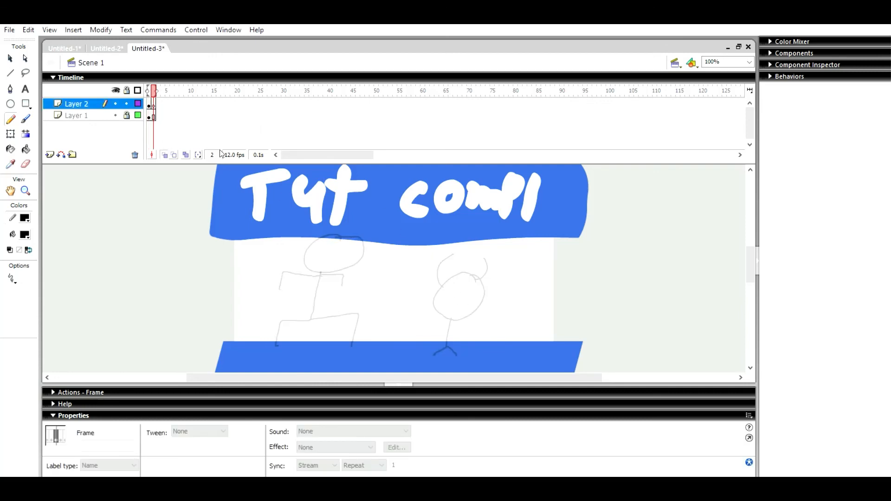
Draw the large stick figure in a jumping pose on frame 2, with its head raised over the upper banner and its legs straight.
{"action": "mouse_move", "coordinate": [353, 197]}
{"action": "left_mouse_down"}
{"action": "mouse_move", "coordinate": [323, 192]}
{"action": "mouse_move", "coordinate": [316, 235]}
{"action": "mouse_move", "coordinate": [349, 195]}
{"action": "left_mouse_up"}
{"action": "left_click_drag", "start_coordinate": [323, 273], "coordinate": [322, 278]}
{"action": "mouse_move", "coordinate": [322, 281]}
{"action": "left_mouse_down"}
{"action": "mouse_move", "coordinate": [273, 278]}
{"action": "mouse_move", "coordinate": [281, 264]}
{"action": "mouse_move", "coordinate": [351, 269]}
{"action": "left_mouse_up"}
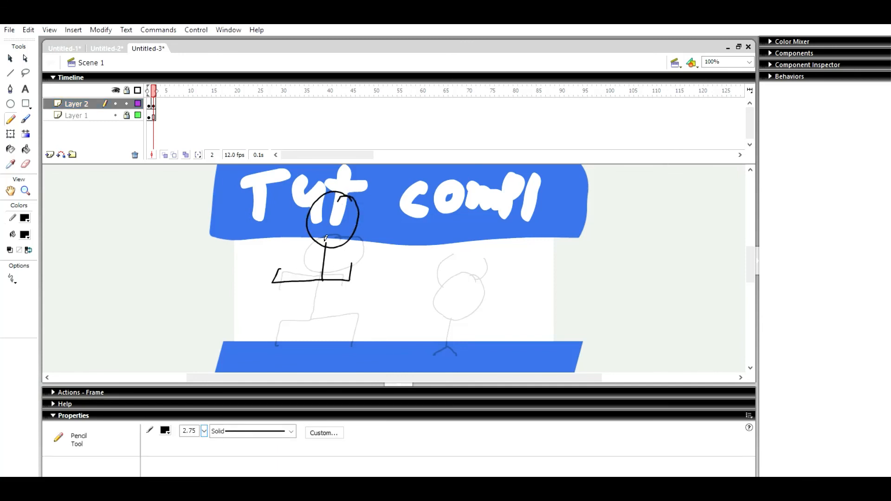
{"action": "left_click_drag", "start_coordinate": [324, 242], "coordinate": [317, 287]}
{"action": "left_click_drag", "start_coordinate": [326, 243], "coordinate": [333, 305]}
Redraw the smaller figure on frame 2, slightly shifted from its onion-skin outline and with a rounded cap on its head.
{"action": "mouse_move", "coordinate": [470, 272]}
{"action": "left_mouse_down"}
{"action": "mouse_move", "coordinate": [433, 302]}
{"action": "mouse_move", "coordinate": [462, 306]}
{"action": "mouse_move", "coordinate": [468, 273]}
{"action": "left_mouse_up"}
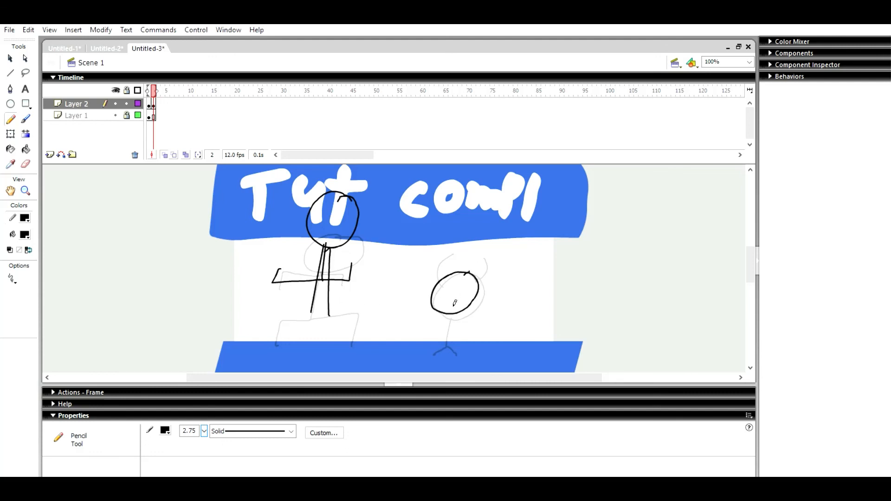
{"action": "mouse_move", "coordinate": [450, 311]}
{"action": "left_mouse_down"}
{"action": "mouse_move", "coordinate": [432, 348]}
{"action": "mouse_move", "coordinate": [455, 353]}
{"action": "left_mouse_up"}
{"action": "mouse_move", "coordinate": [440, 281]}
{"action": "left_mouse_down"}
{"action": "mouse_move", "coordinate": [457, 253]}
{"action": "mouse_move", "coordinate": [481, 265]}
{"action": "mouse_move", "coordinate": [475, 278]}
{"action": "left_mouse_up"}
Copy frames 1 and 2 of both layers and paste them to extend the animation to frame 3.
{"action": "left_click_drag", "start_coordinate": [149, 100], "coordinate": [154, 115]}
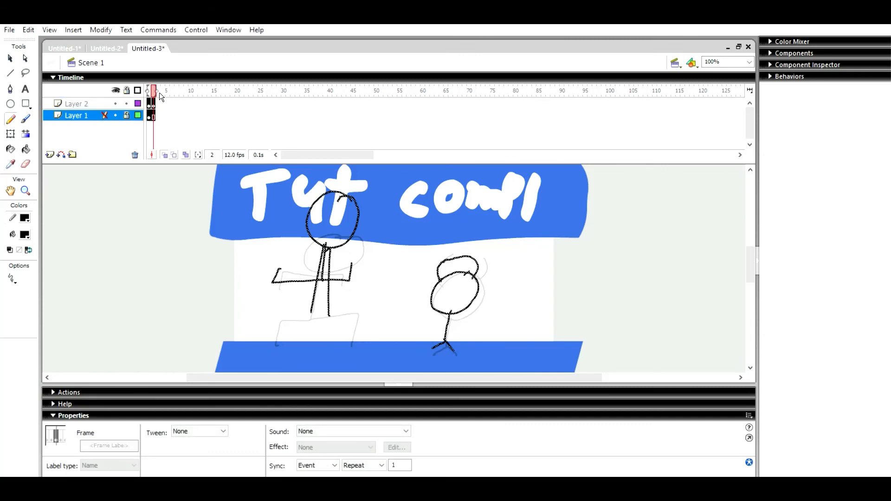
{"action": "left_click_drag", "start_coordinate": [158, 104], "coordinate": [157, 115]}
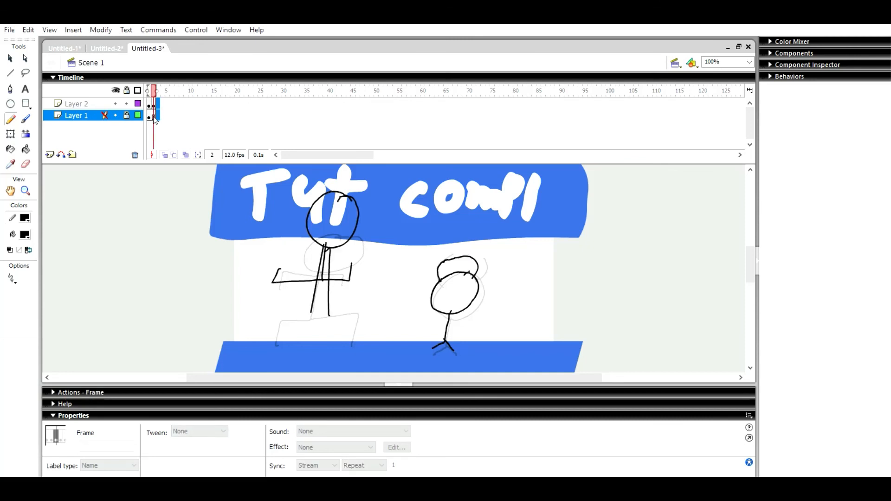
{"action": "key", "text": "Escape"}
{"action": "key", "text": "ctrl+s"}
{"action": "left_click", "coordinate": [153, 105]}
{"action": "left_click_drag", "start_coordinate": [159, 103], "coordinate": [157, 114]}
{"action": "left_click_drag", "start_coordinate": [149, 103], "coordinate": [153, 115]}
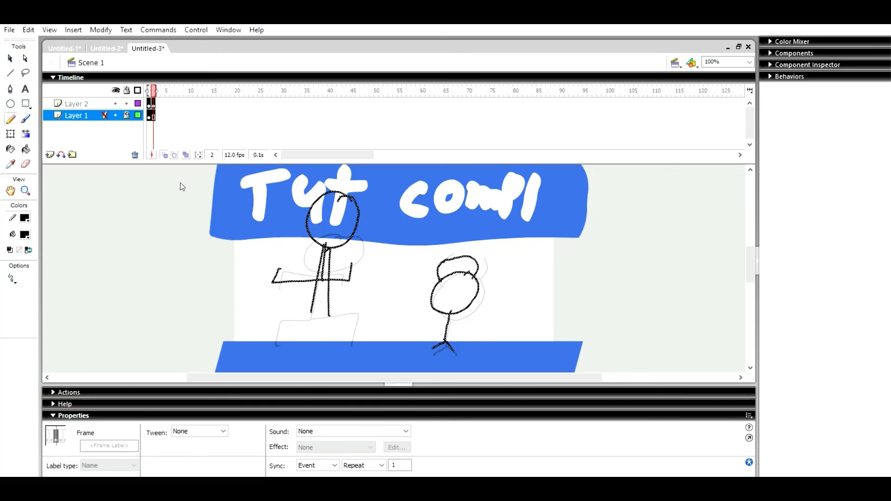
{"action": "left_click", "coordinate": [156, 104]}
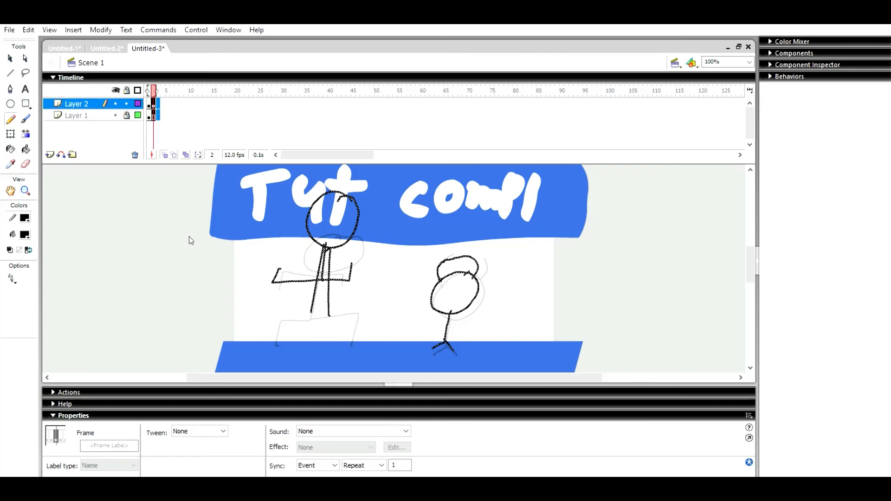
{"action": "key", "text": "ctrl+alt+v"}
{"action": "left_click", "coordinate": [171, 114]}
{"action": "left_click", "coordinate": [157, 92]}
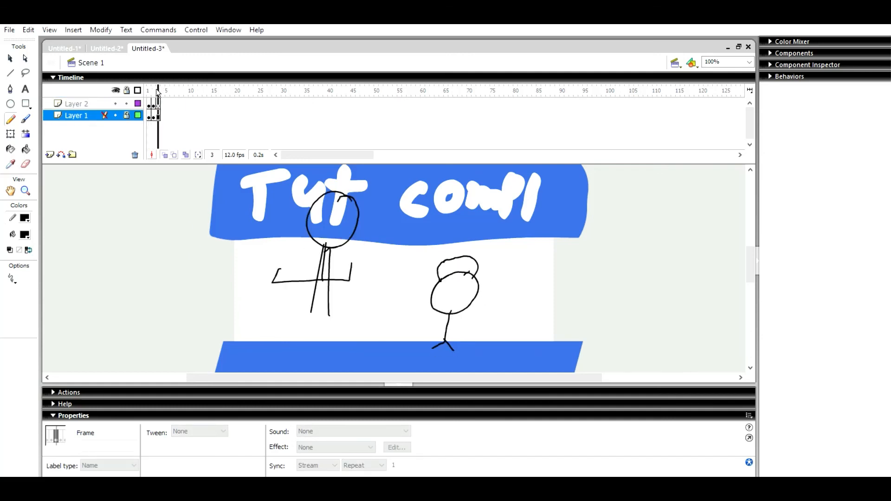
Copy frames 1 to 3 of both layers and paste them starting at frame 4.
{"action": "mouse_move", "coordinate": [157, 93]}
{"action": "left_mouse_down"}
{"action": "mouse_move", "coordinate": [153, 110]}
{"action": "mouse_move", "coordinate": [156, 102]}
{"action": "left_mouse_up"}
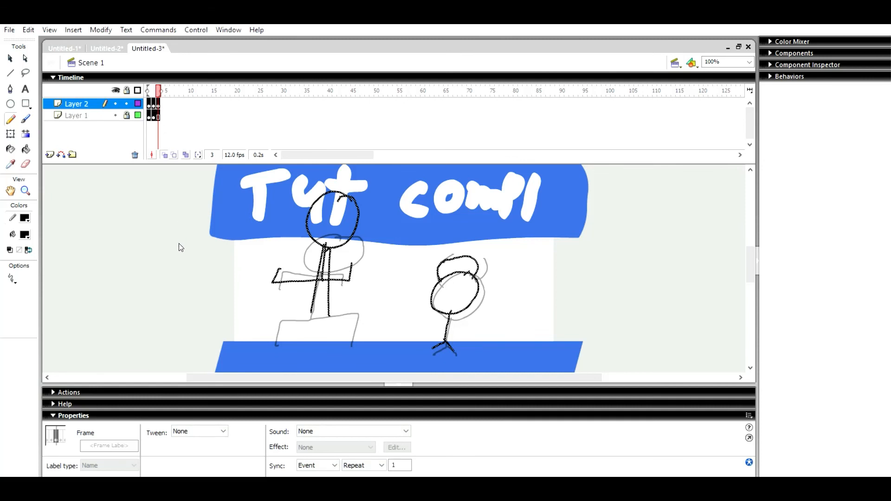
{"action": "left_click_drag", "start_coordinate": [164, 116], "coordinate": [161, 99]}
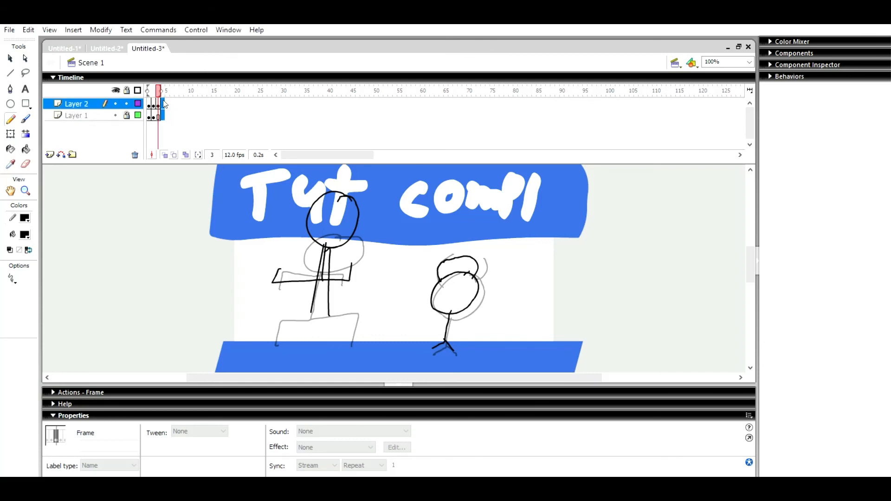
{"action": "key", "text": "ctrl+alt+v"}
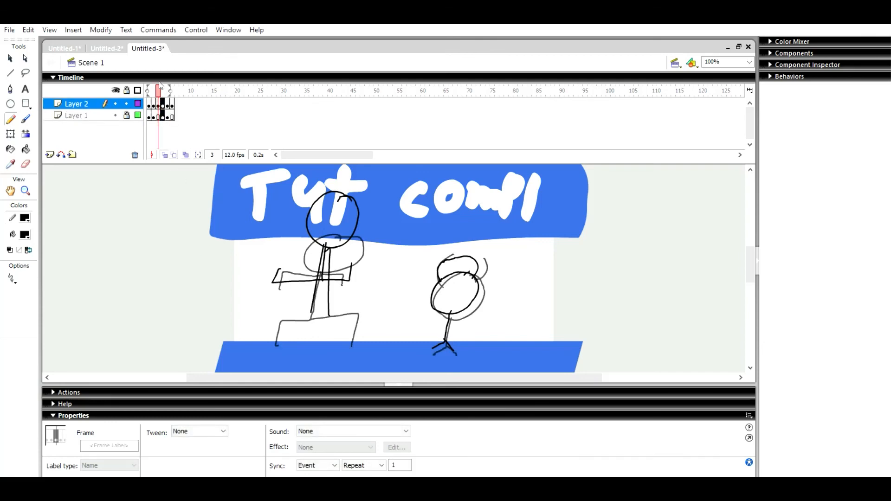
Play the six-frame animation several times to check the jumping motion.
{"action": "mouse_move", "coordinate": [159, 87]}
{"action": "left_mouse_down"}
{"action": "mouse_move", "coordinate": [172, 87]}
{"action": "mouse_move", "coordinate": [162, 86]}
{"action": "left_mouse_up"}
{"action": "key", "text": "Return"}
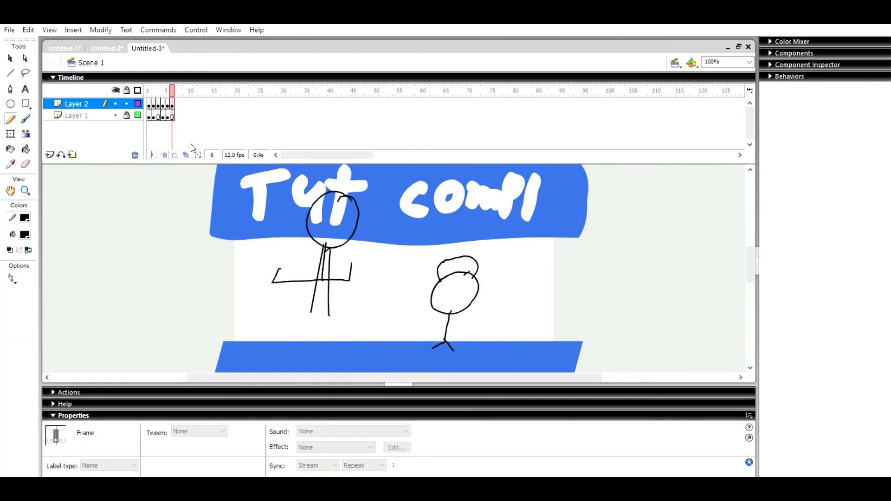
{"action": "key", "text": "Return"}
{"action": "key", "text": "Return"}
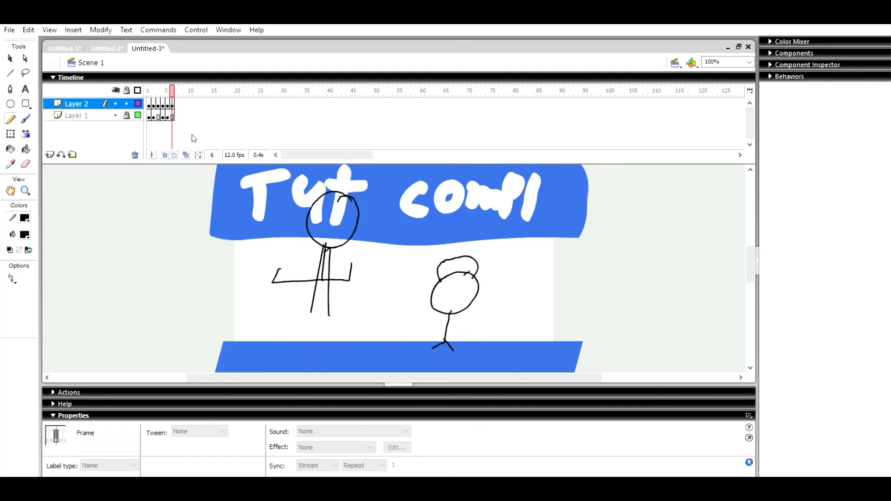